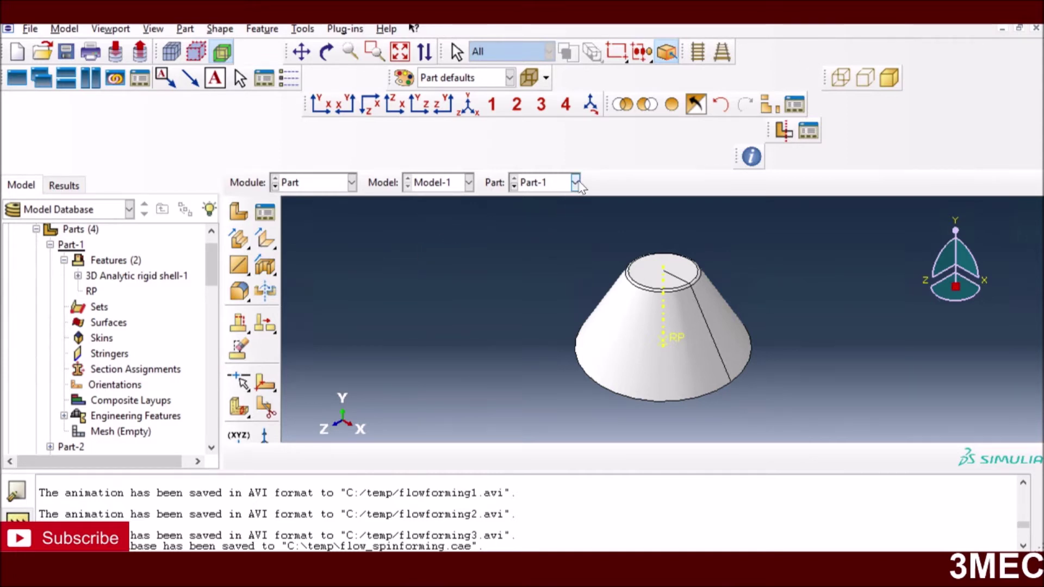
pyautogui.click(664, 269)
pyautogui.click(239, 212)
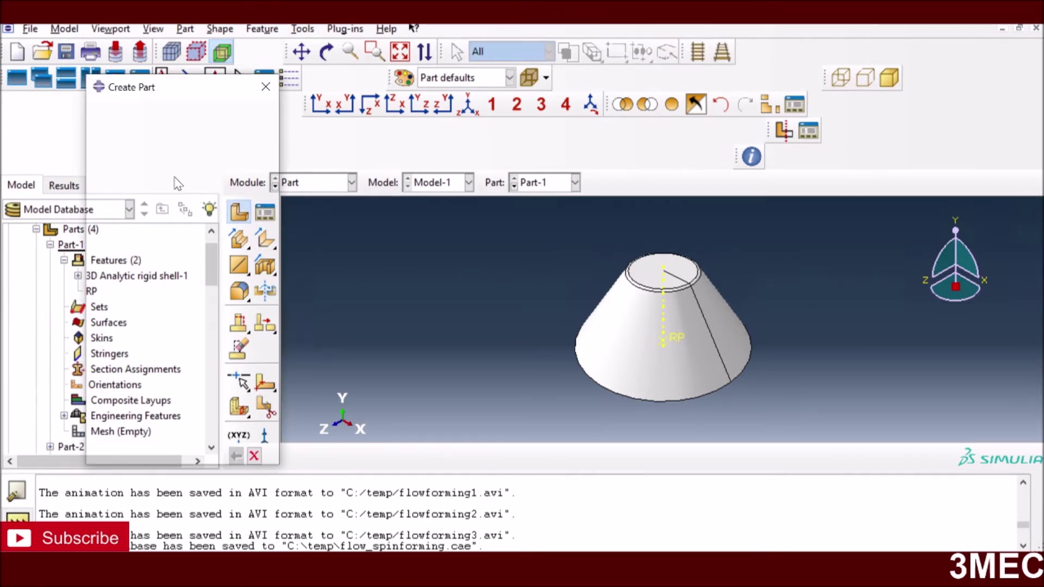
pyautogui.click(136, 155)
pyautogui.click(104, 155)
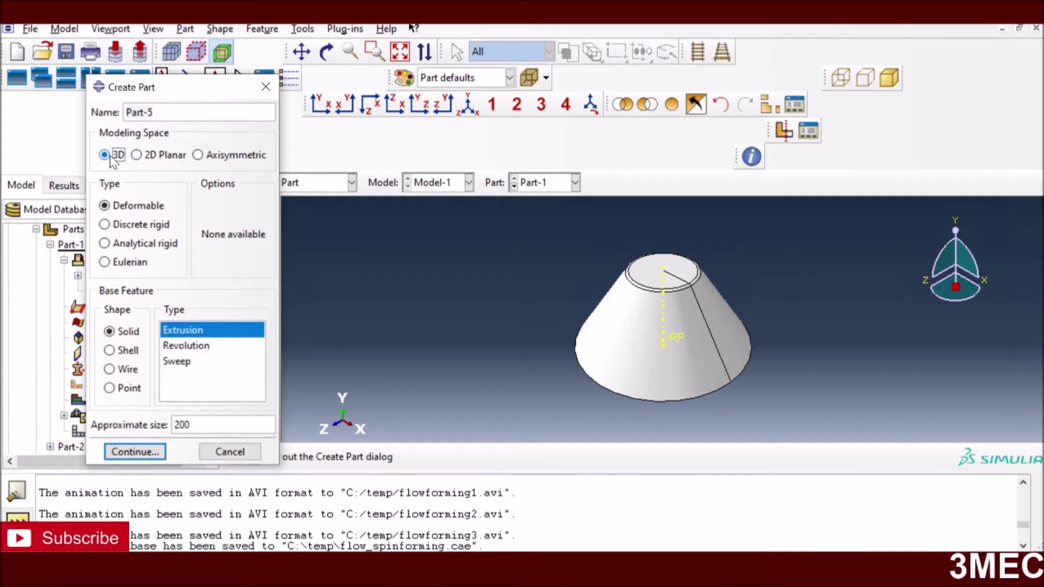
pyautogui.click(105, 243)
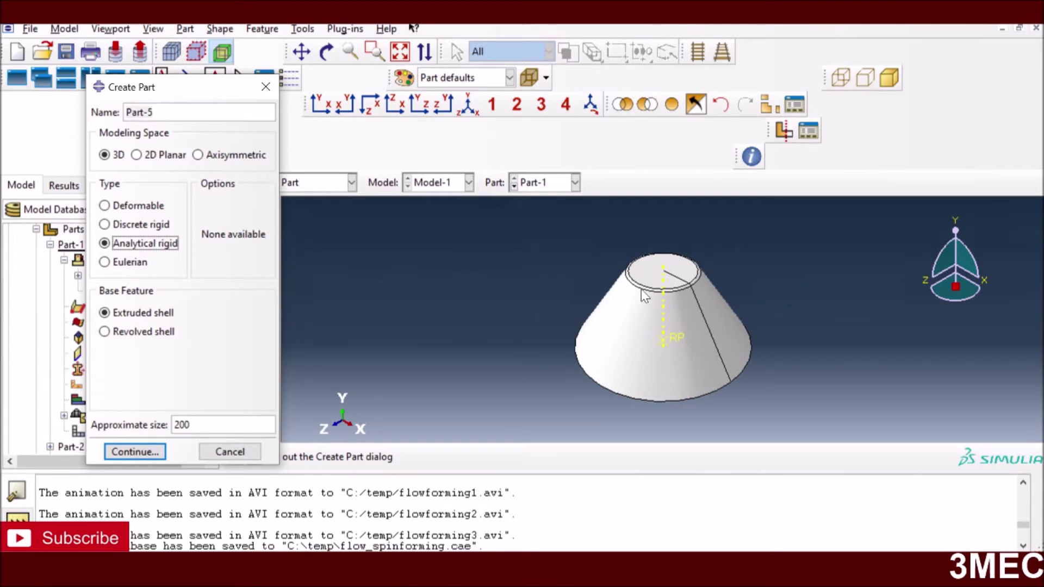
pyautogui.click(120, 334)
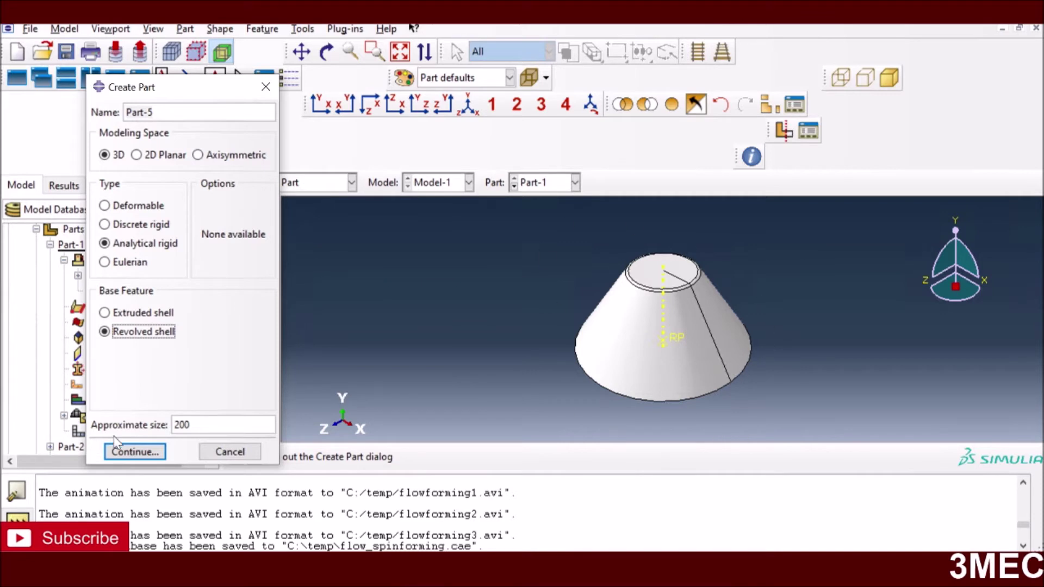
pyautogui.click(233, 451)
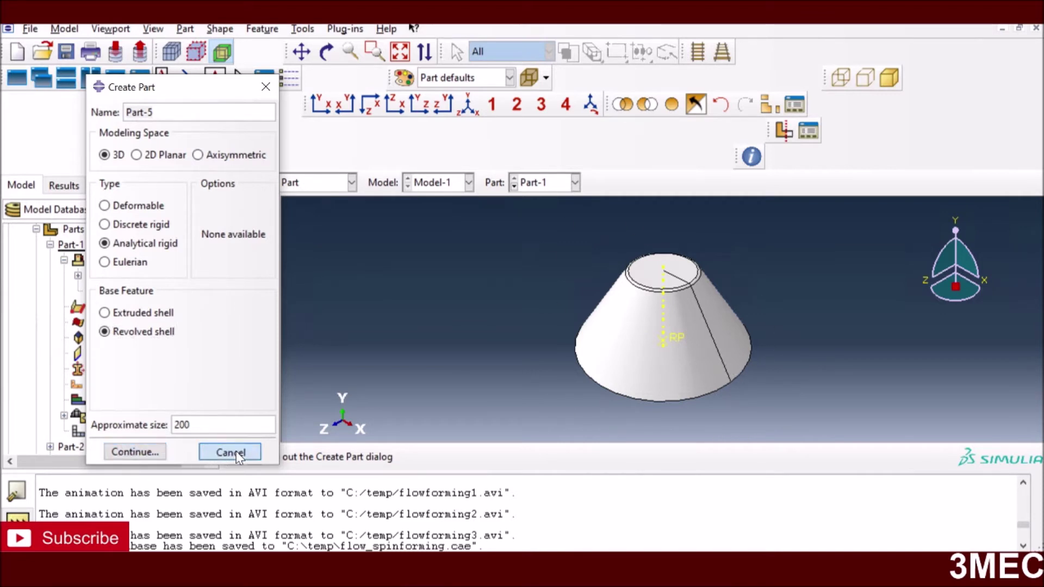
# Examine the geometry of Part-2, Part-3 and Part-4 by displaying each one, and return to Part-3
pyautogui.click(548, 184)
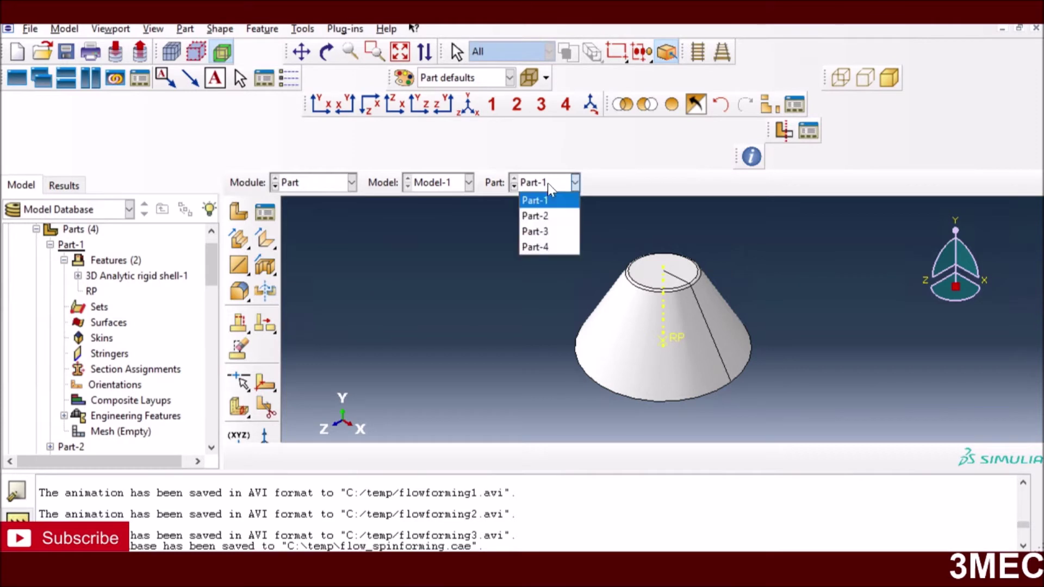
pyautogui.click(546, 216)
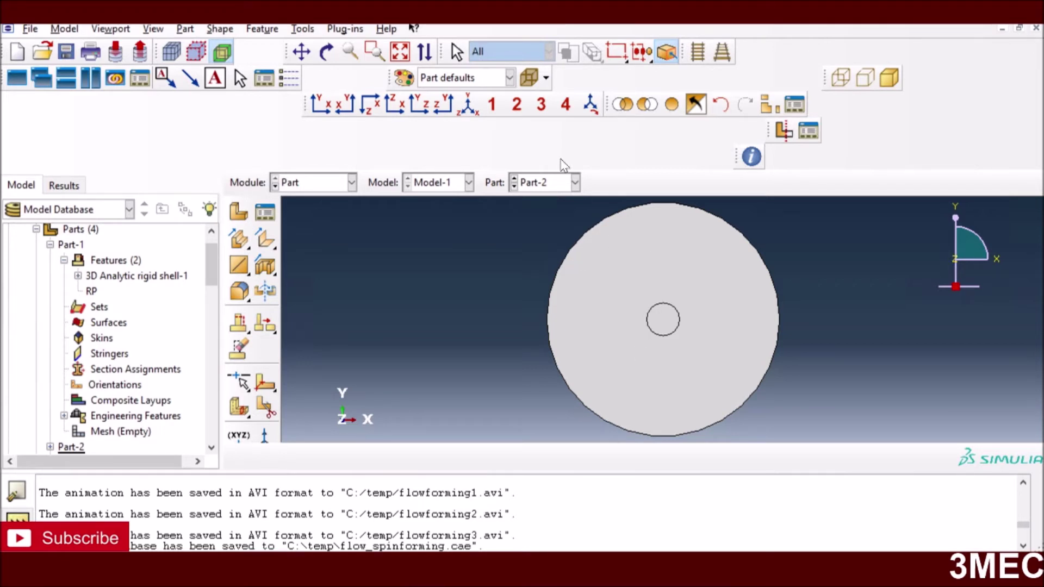
pyautogui.click(561, 188)
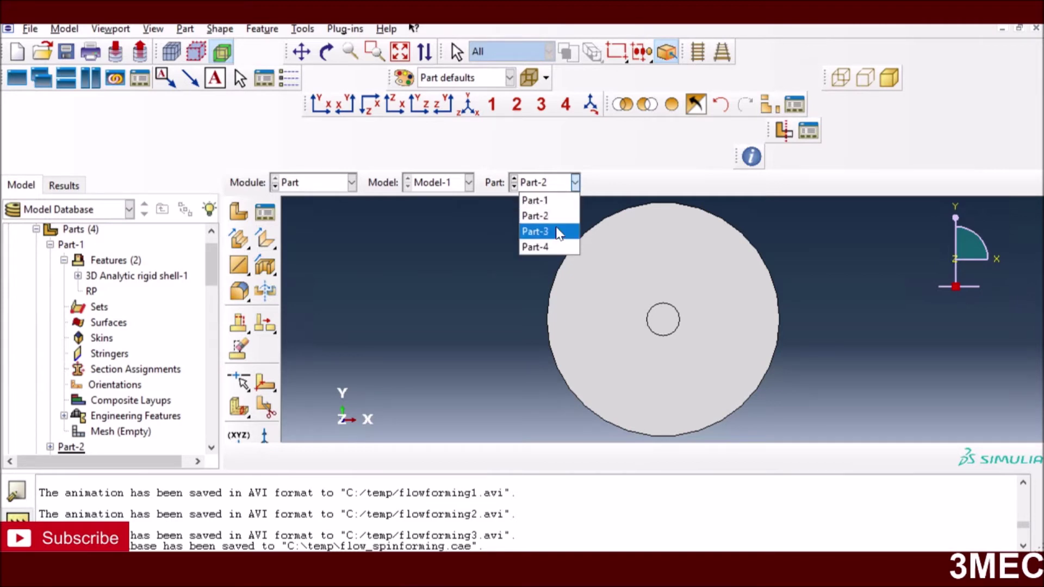
pyautogui.click(558, 231)
pyautogui.click(543, 186)
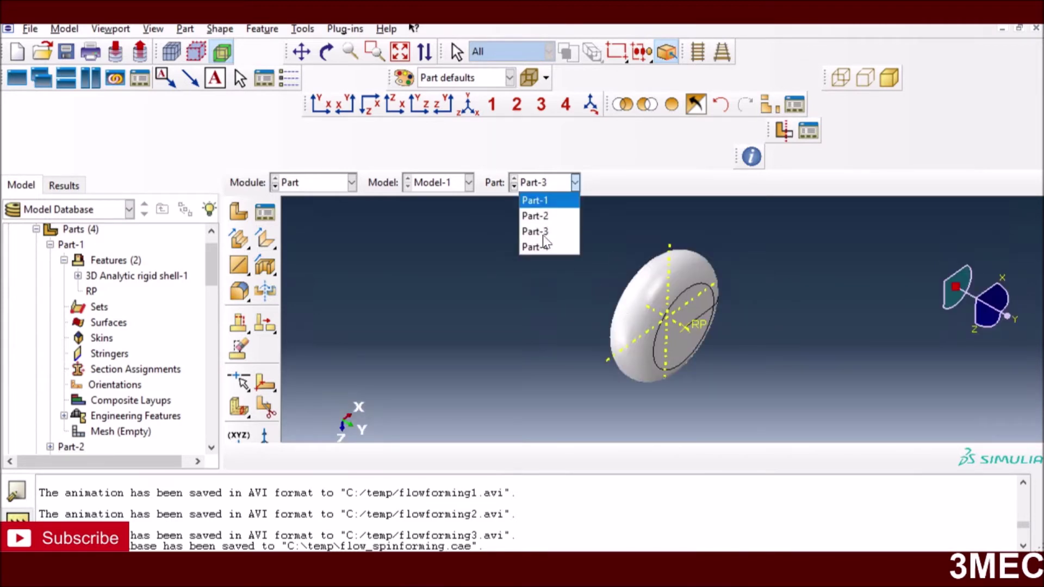
pyautogui.click(540, 249)
pyautogui.click(562, 188)
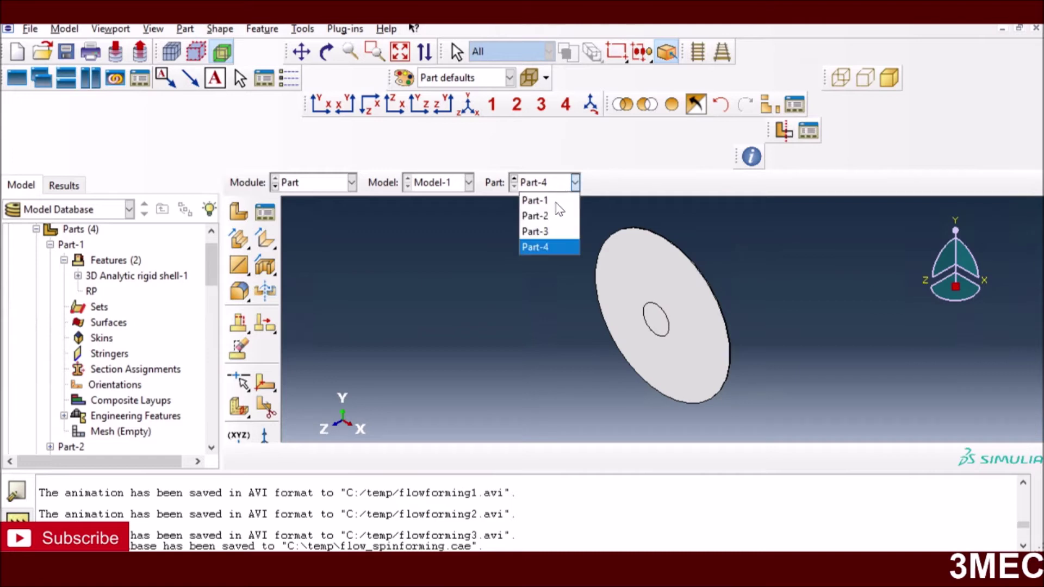
pyautogui.click(552, 217)
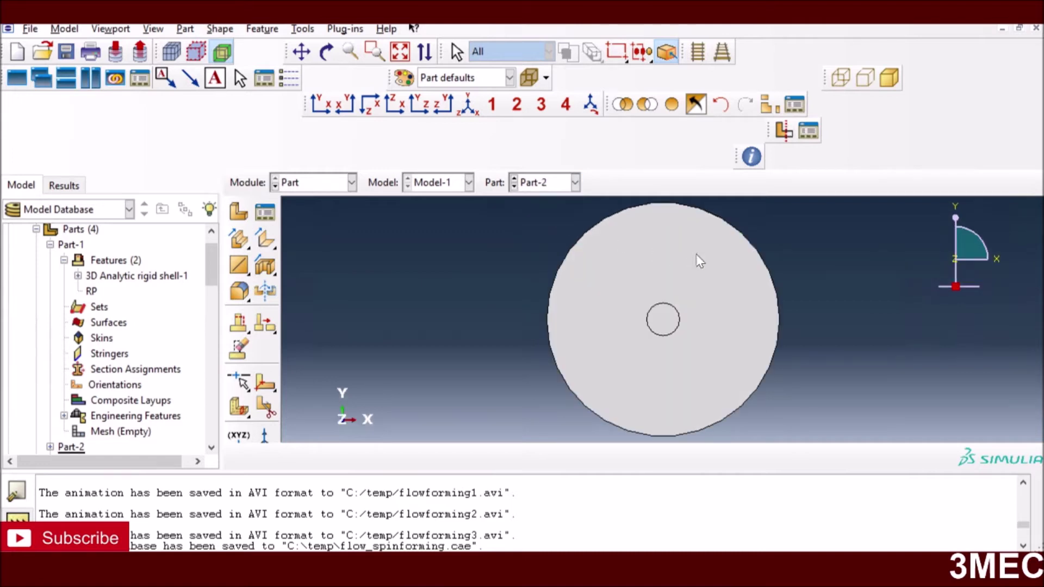
pyautogui.click(546, 184)
pyautogui.click(548, 233)
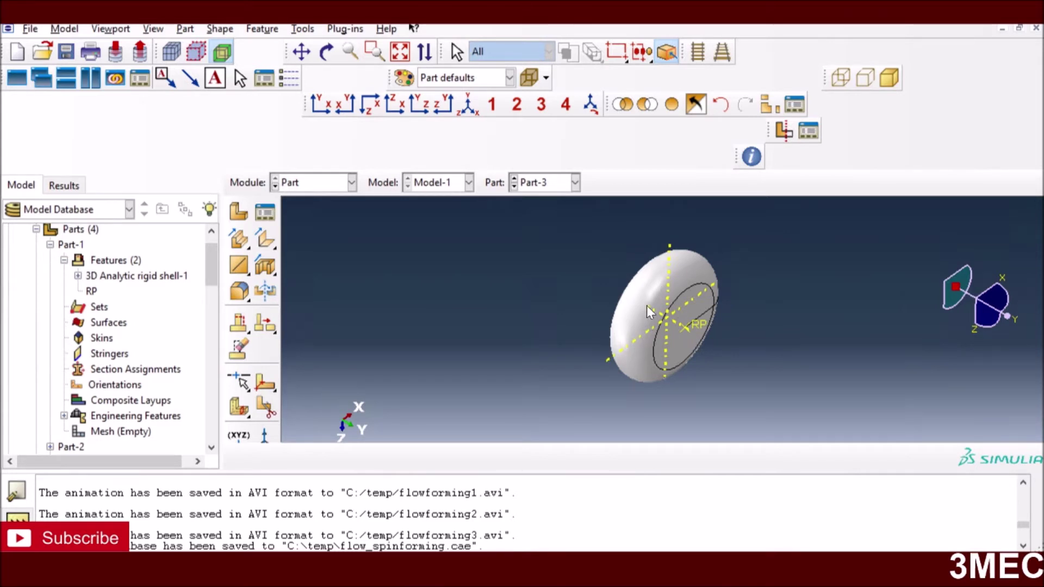
# Switch to the Property module and display Part-2
pyautogui.click(335, 192)
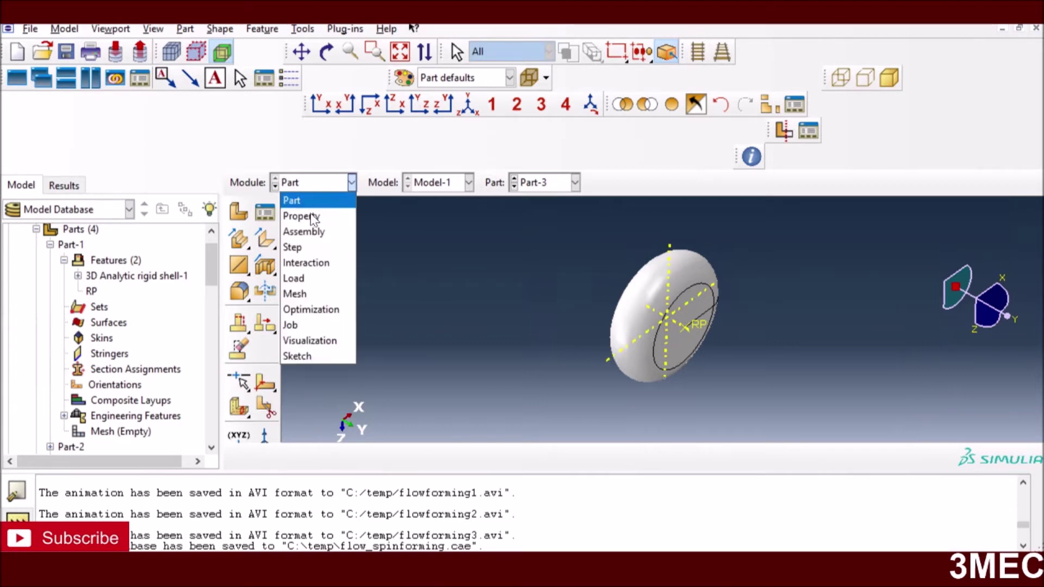
pyautogui.click(307, 215)
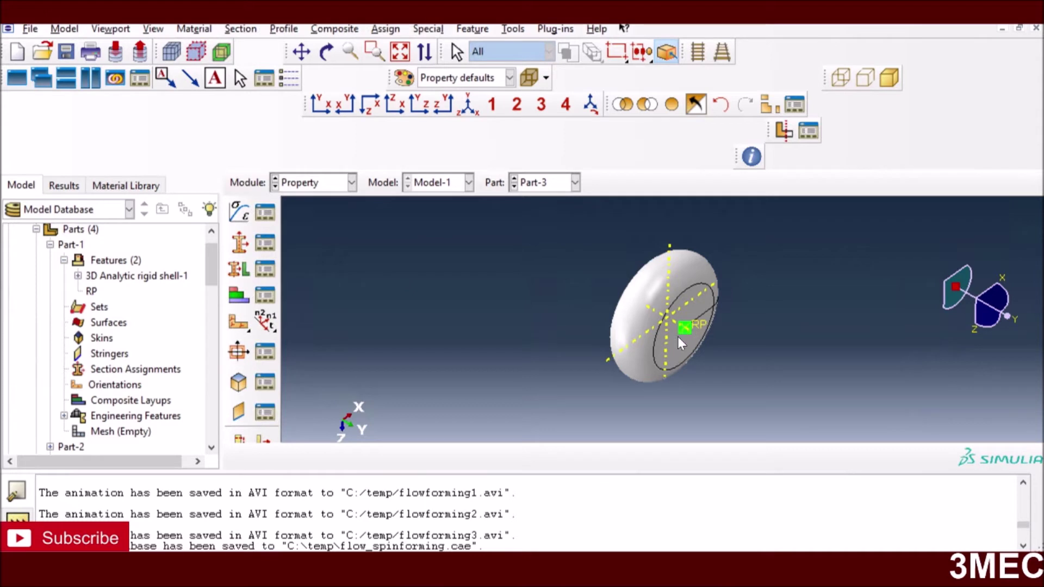
pyautogui.click(548, 183)
pyautogui.click(546, 216)
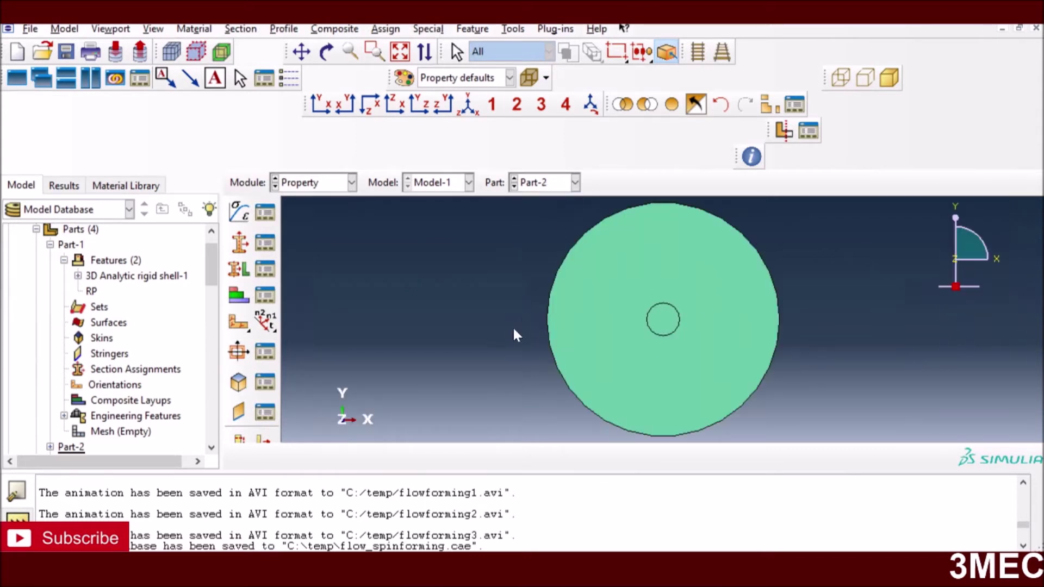
# Review the list of defined sections and the density, elastic and plastic data of Material-1
pyautogui.click(263, 242)
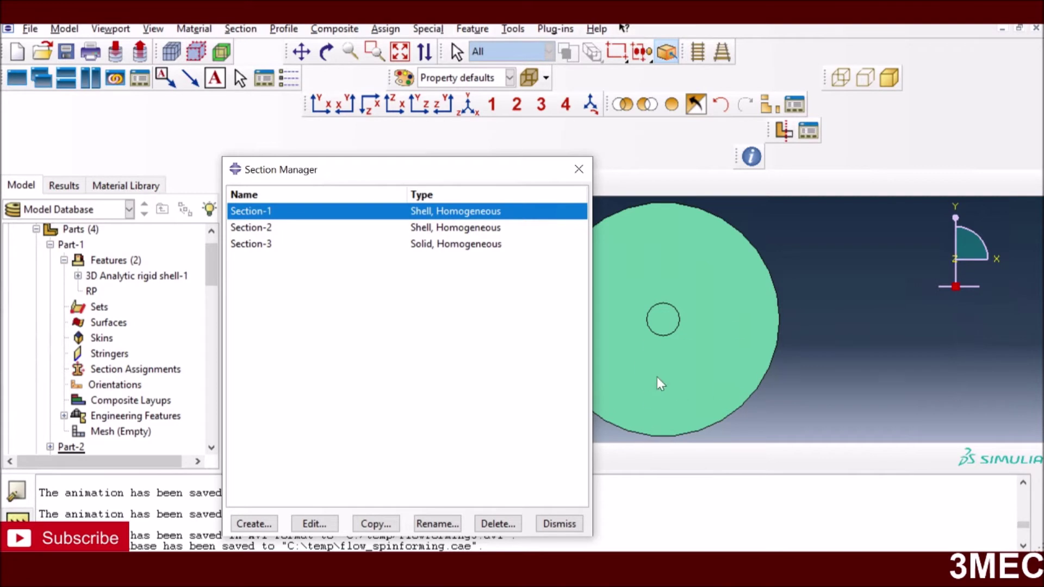
pyautogui.click(559, 524)
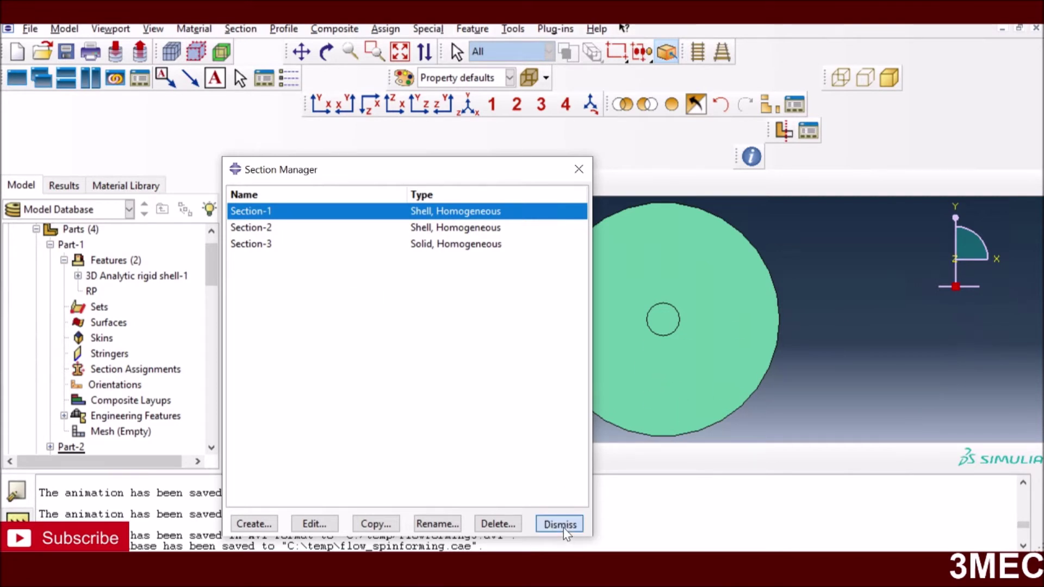
pyautogui.click(265, 212)
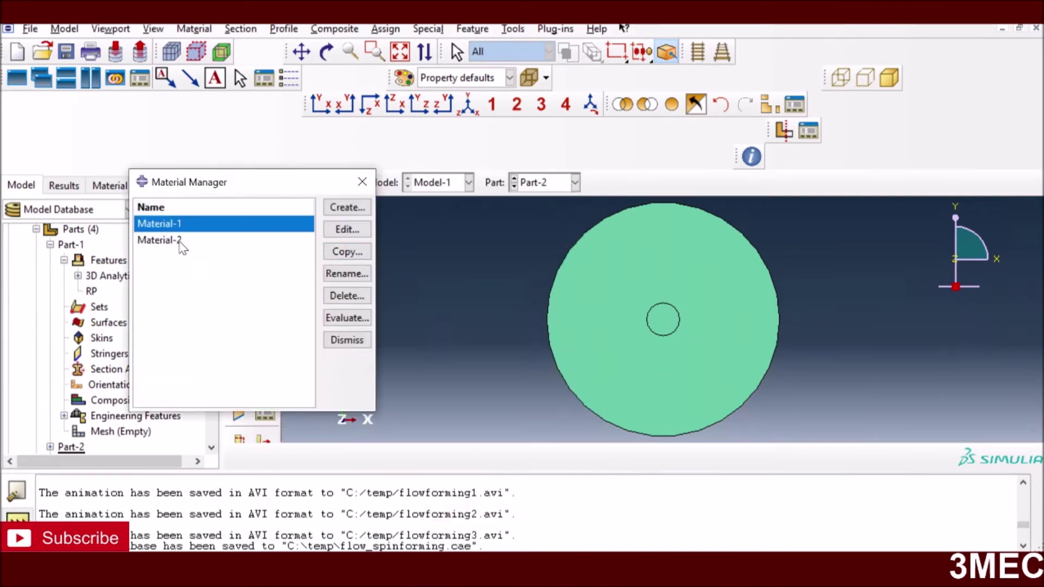
pyautogui.click(348, 230)
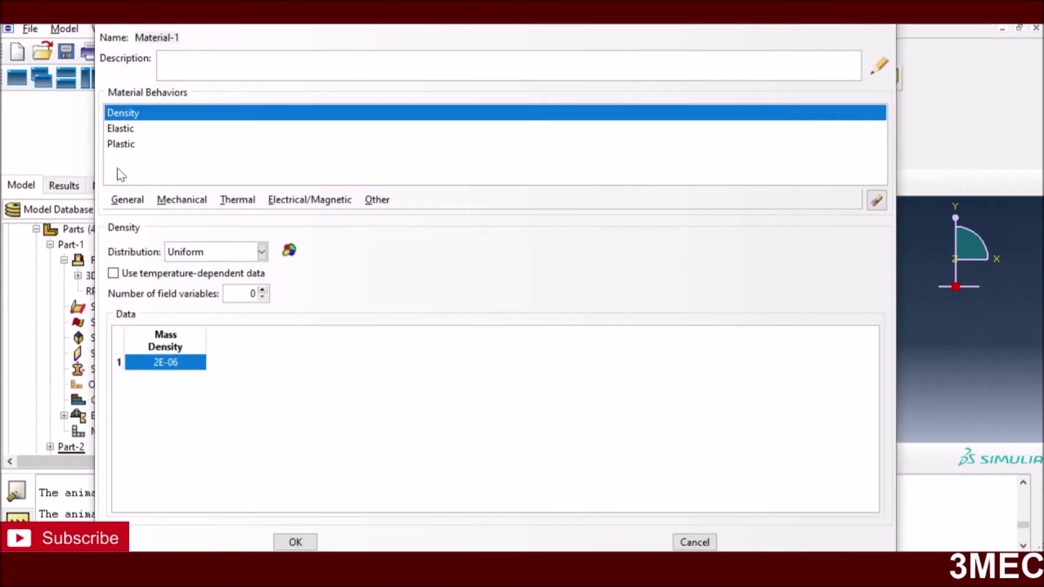
pyautogui.click(123, 129)
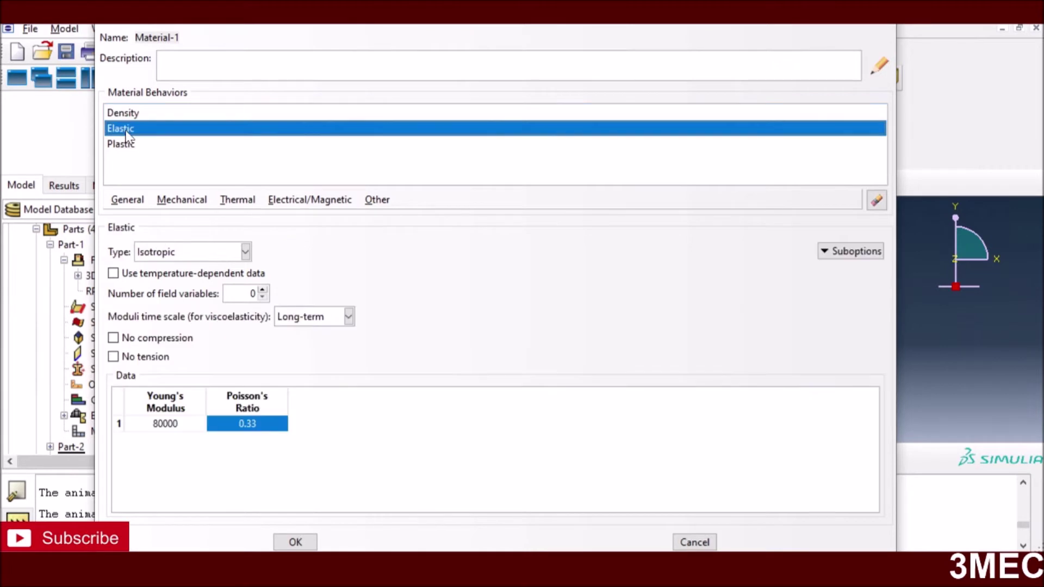
pyautogui.click(124, 145)
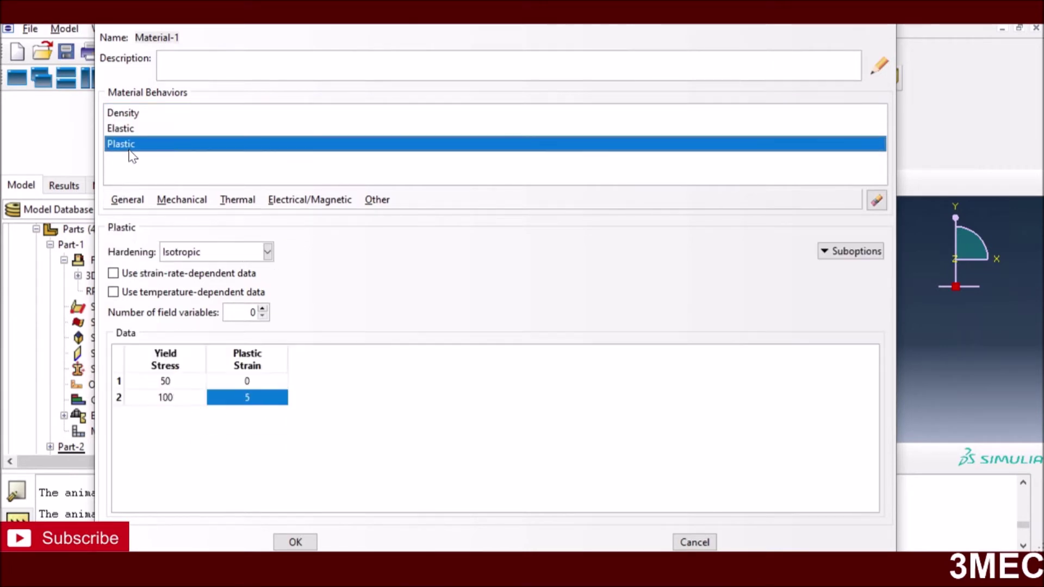
pyautogui.click(288, 543)
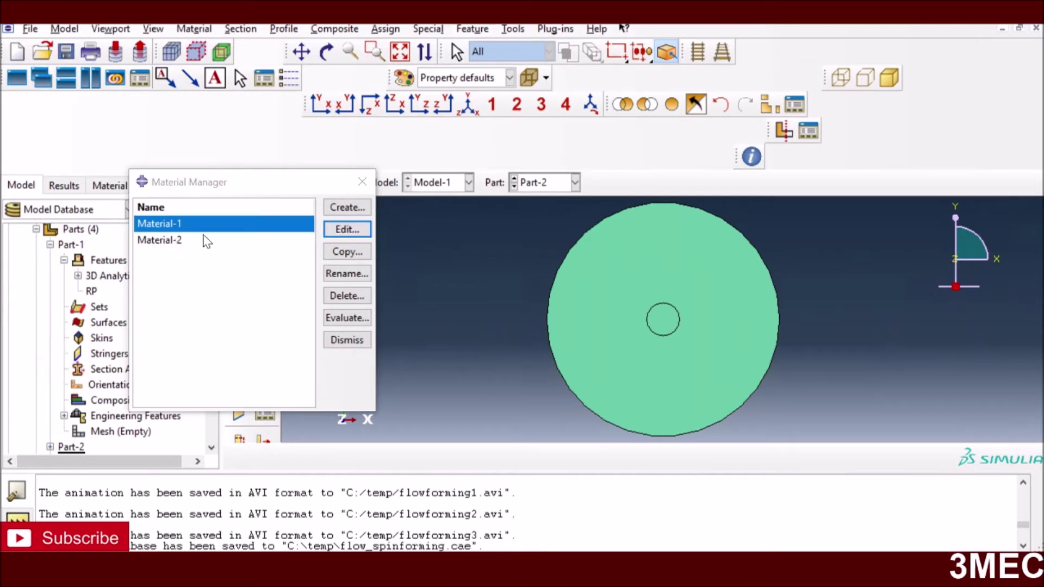
# Review the density and elastic data of Material-2 and close the material list
pyautogui.click(163, 241)
pyautogui.click(356, 230)
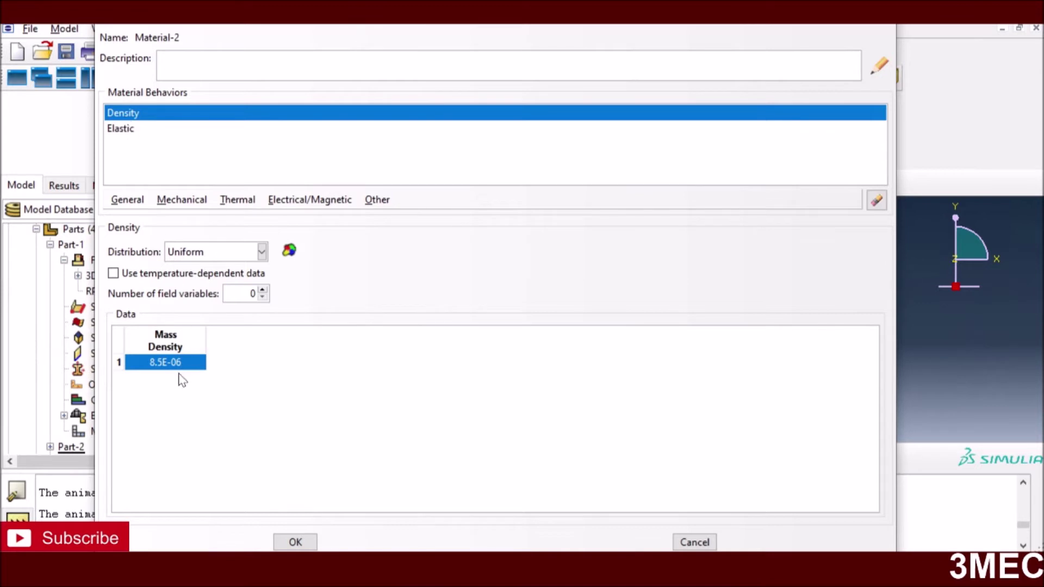
pyautogui.click(131, 131)
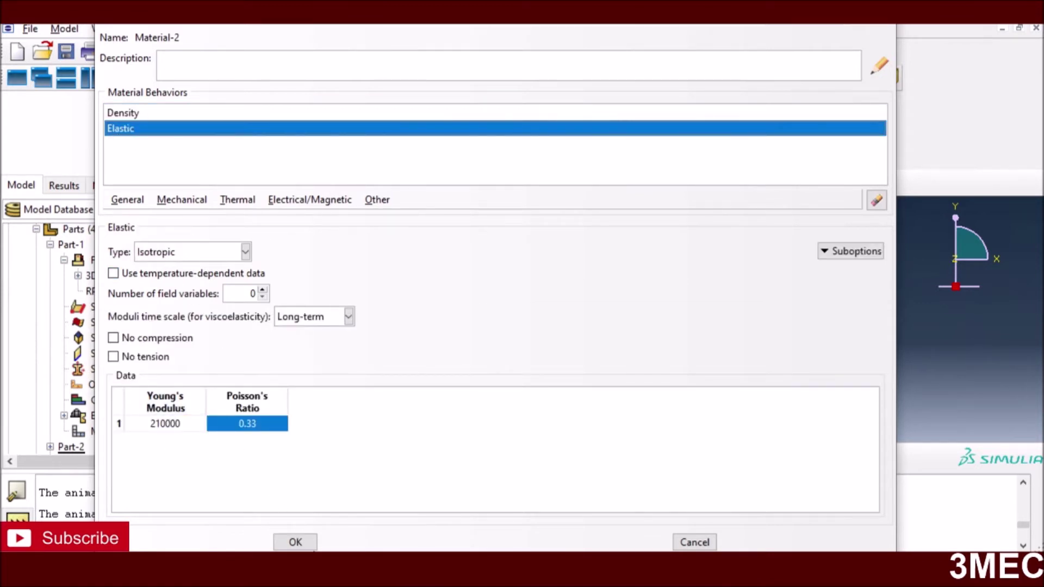
pyautogui.click(296, 542)
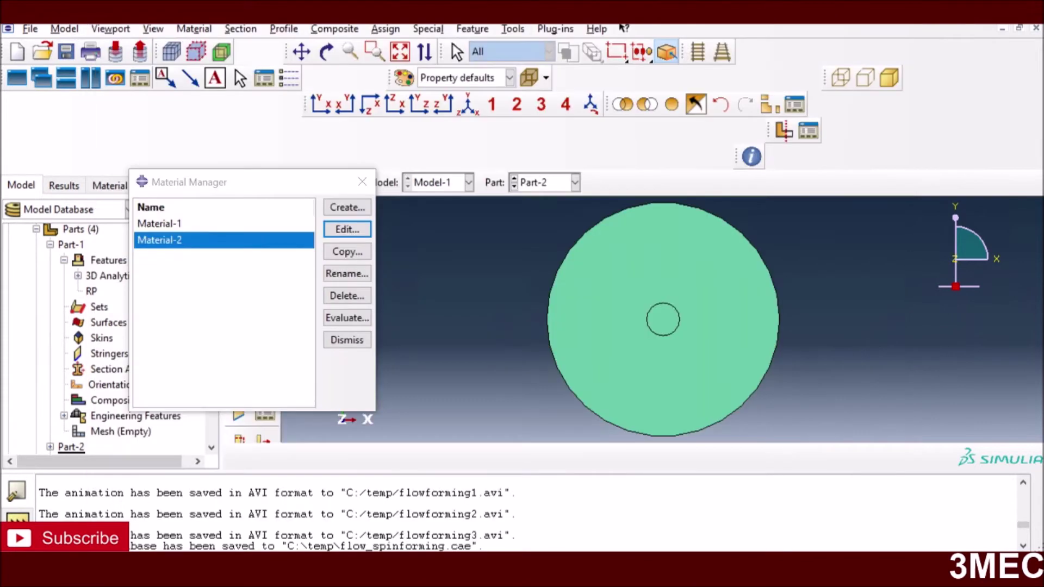
pyautogui.click(347, 340)
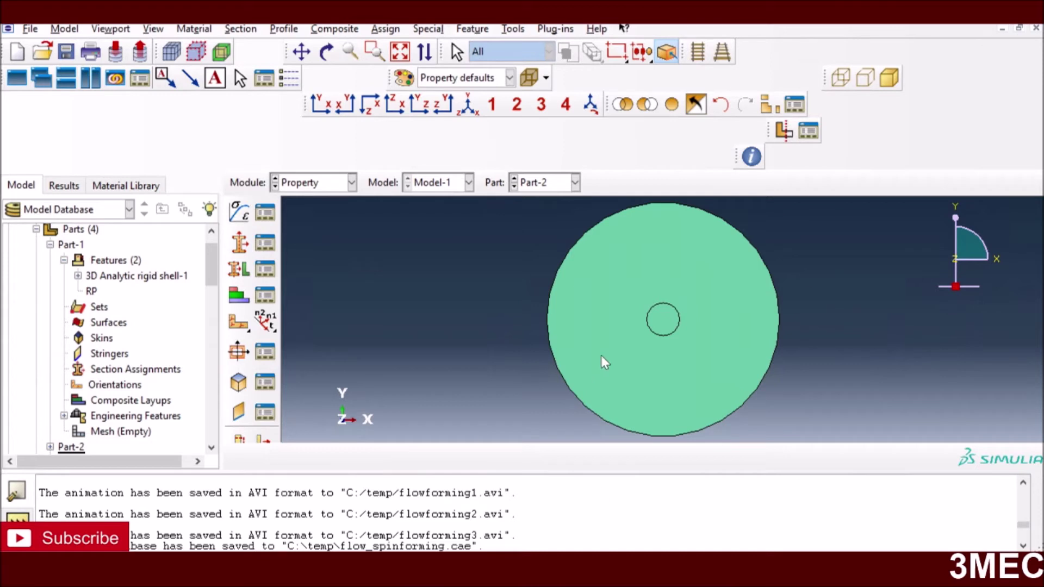
# Check the defined sections and their types, including Section-3, in the section list
pyautogui.click(264, 243)
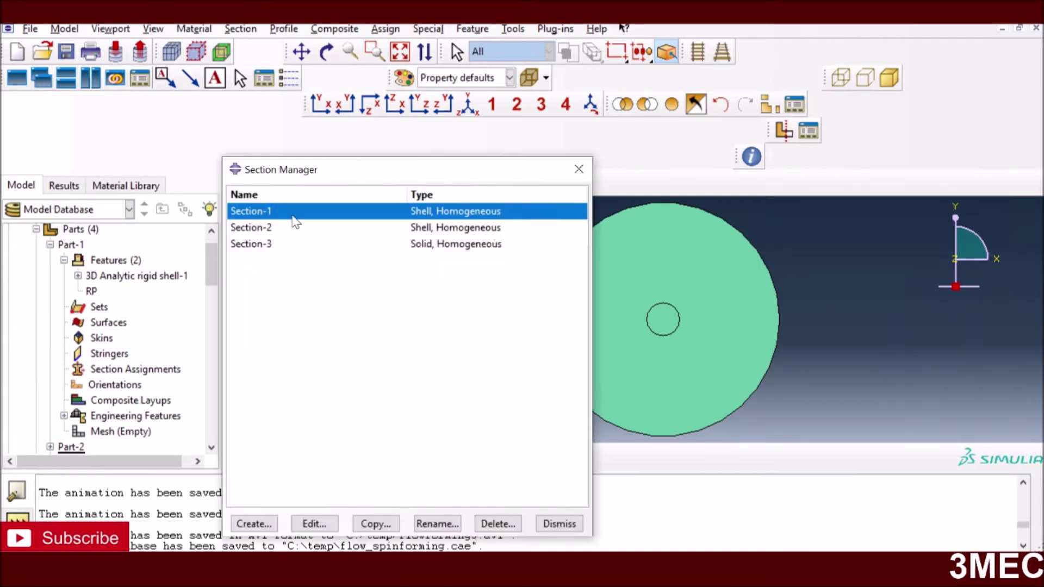
pyautogui.click(417, 245)
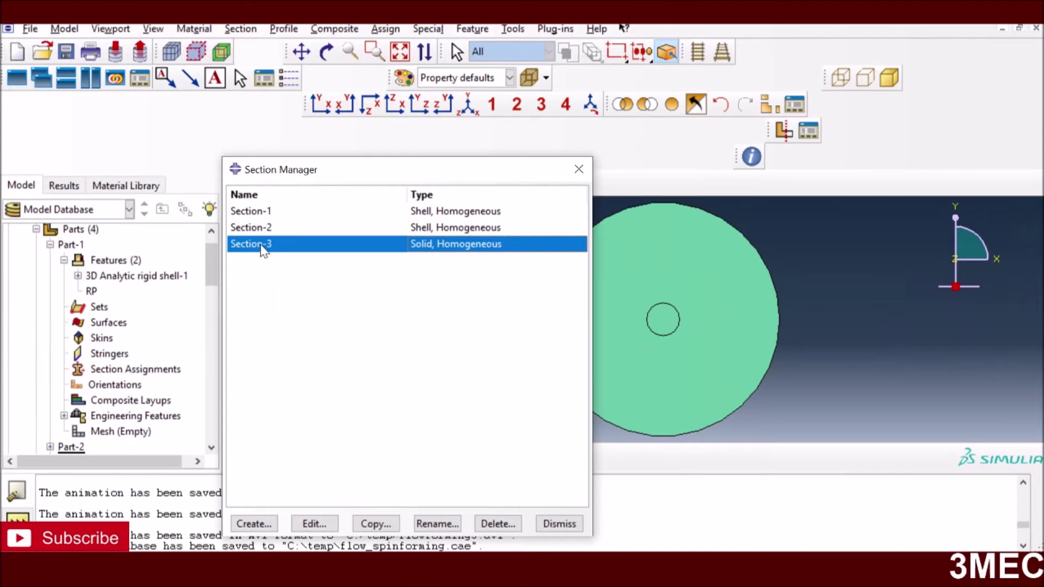
pyautogui.click(560, 524)
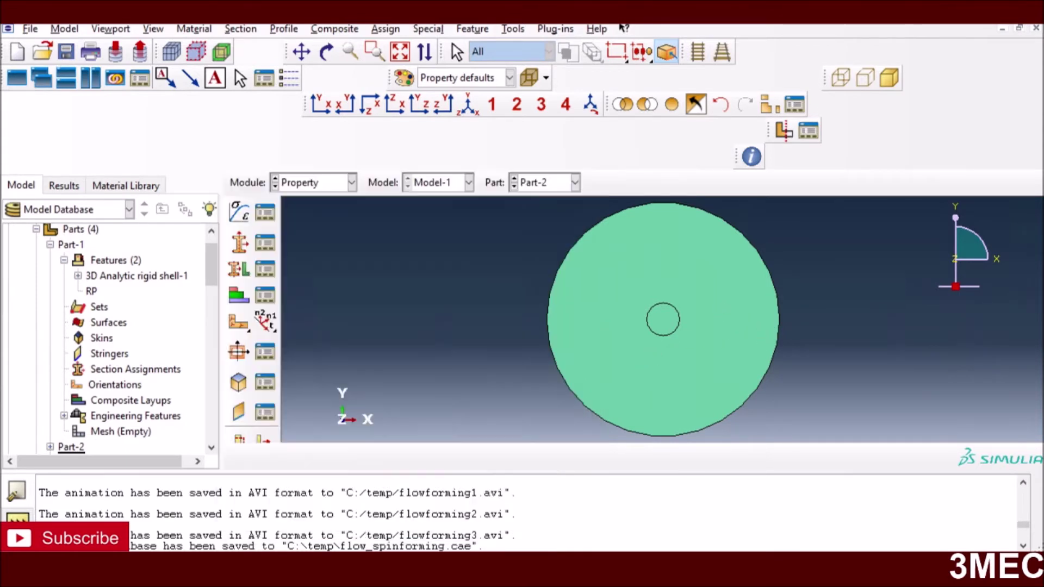
pyautogui.click(243, 247)
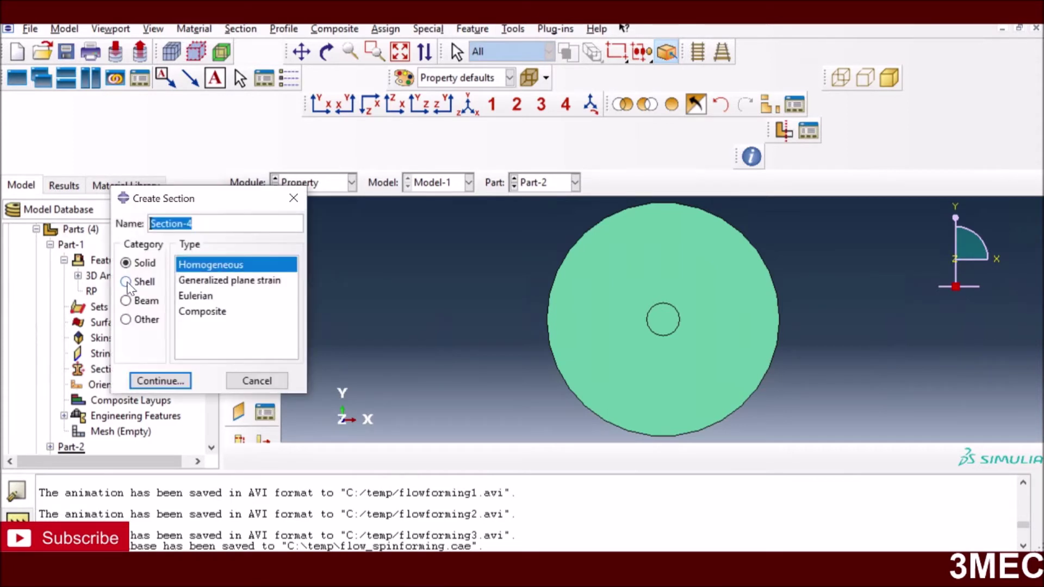
pyautogui.click(137, 264)
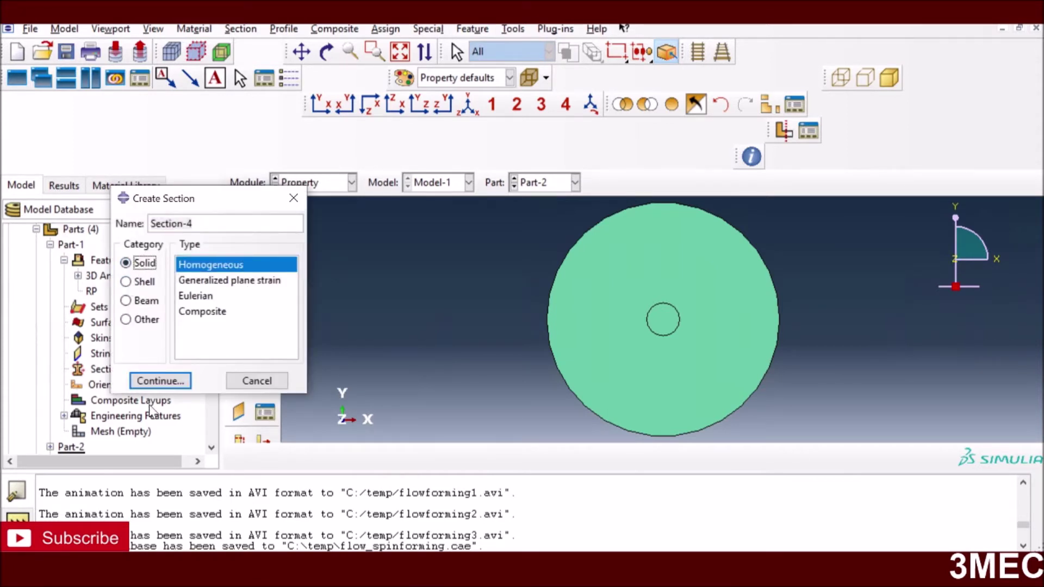
pyautogui.click(159, 382)
pyautogui.click(924, 227)
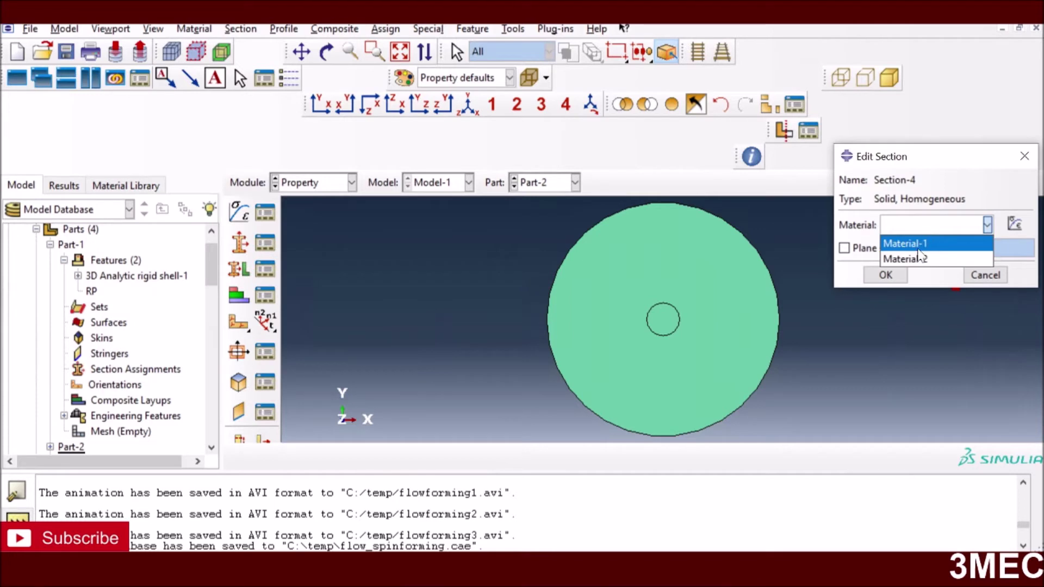
pyautogui.click(920, 246)
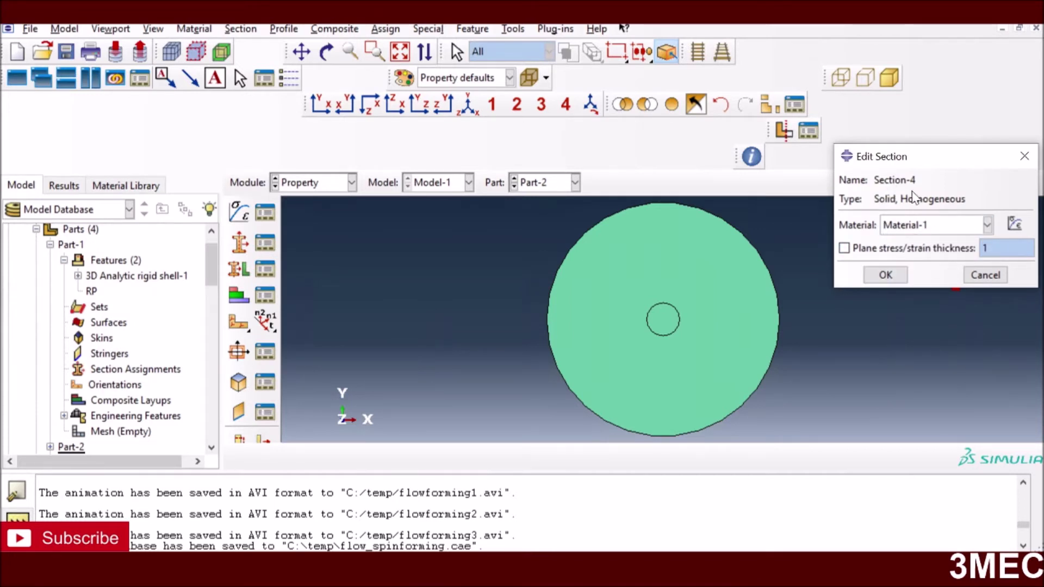
pyautogui.click(976, 277)
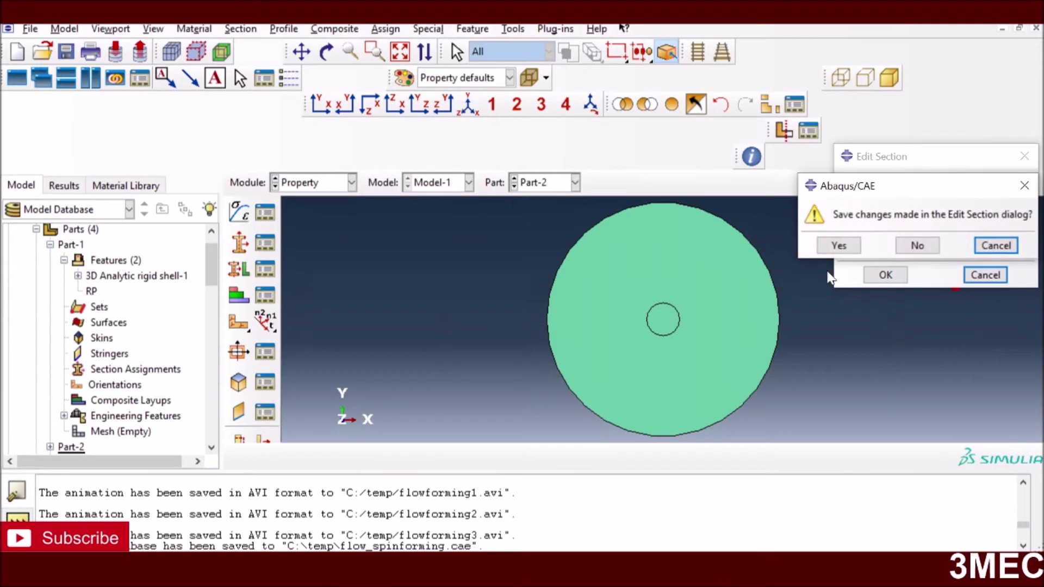
pyautogui.click(917, 246)
# Check the section assignment options for the Part-2 disc by previewing Section-1 and Section-2, leaving without saving an assignment
pyautogui.click(239, 268)
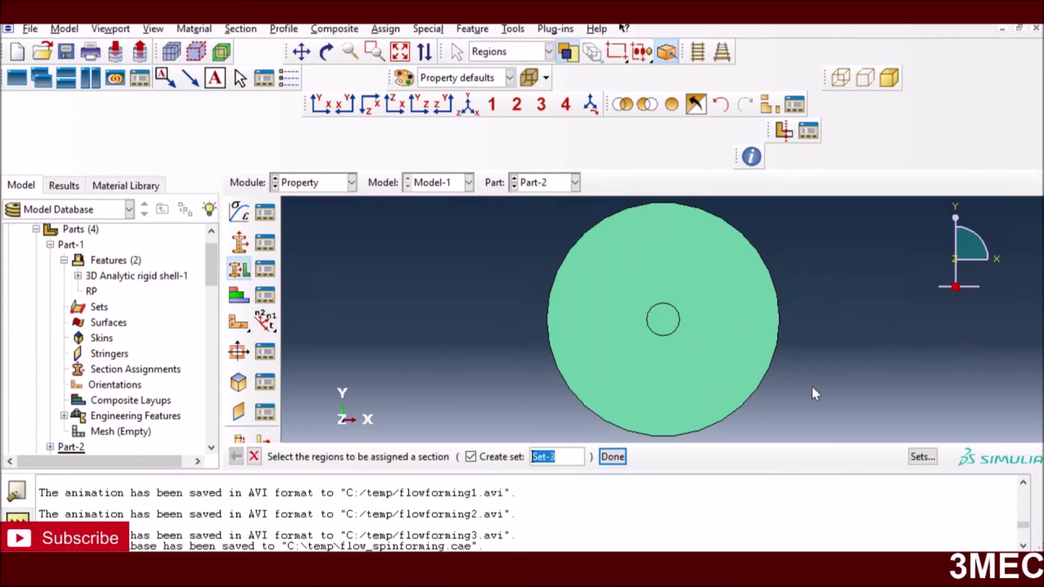
pyautogui.click(723, 403)
pyautogui.click(613, 458)
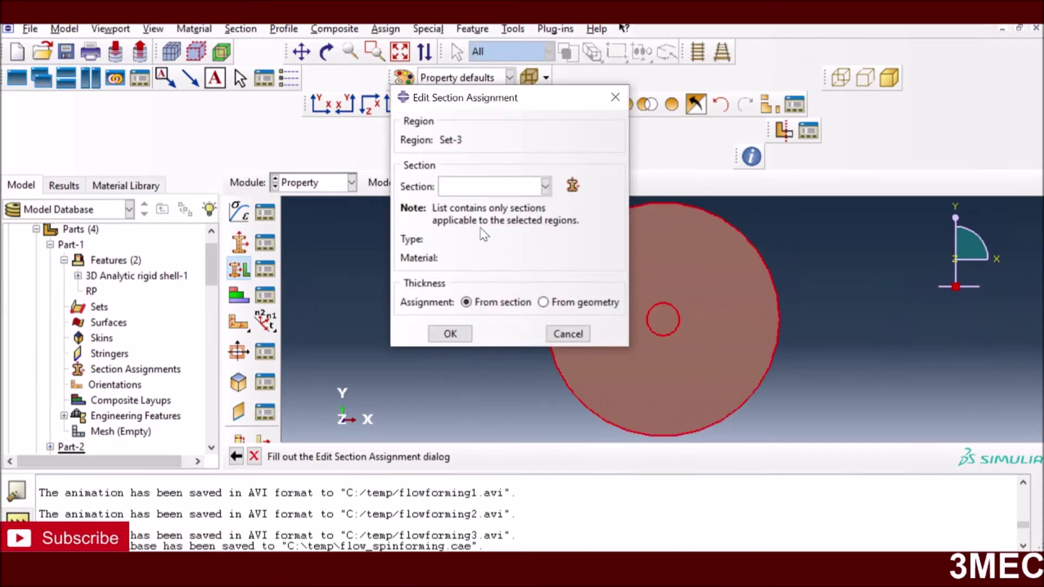
pyautogui.click(499, 188)
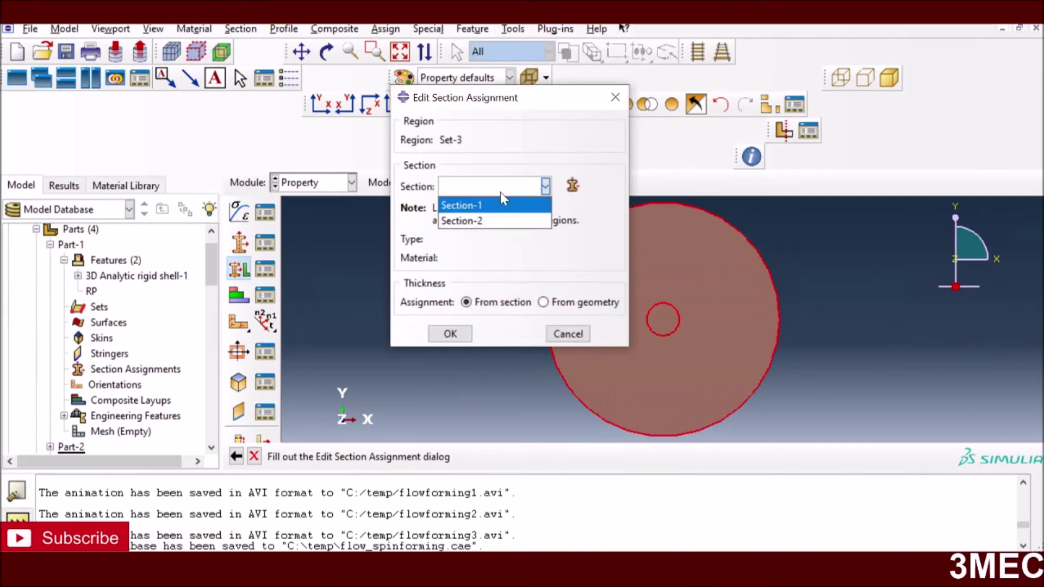
pyautogui.click(475, 206)
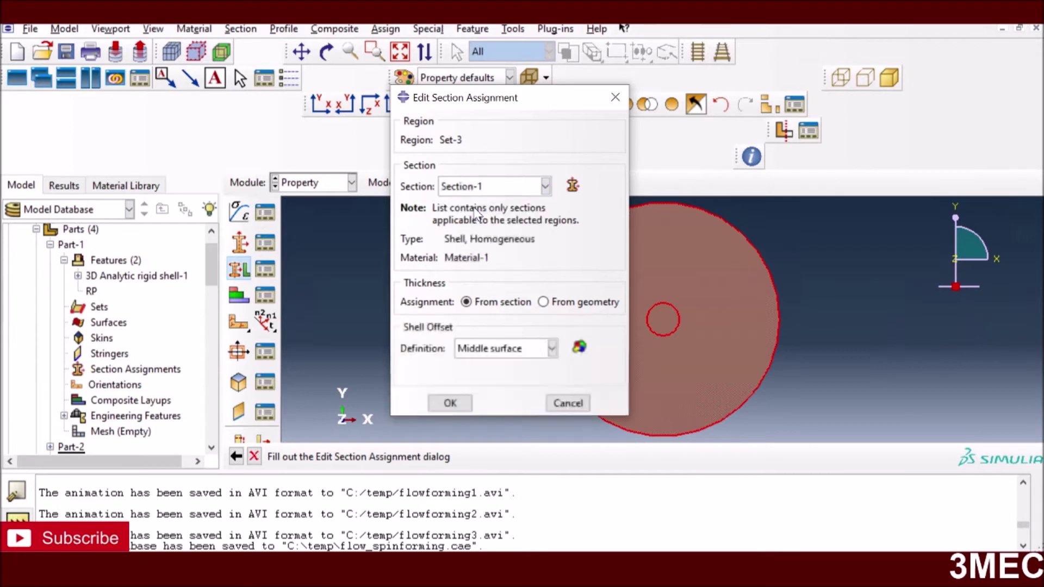
pyautogui.click(505, 189)
pyautogui.click(480, 220)
pyautogui.click(565, 403)
pyautogui.click(508, 280)
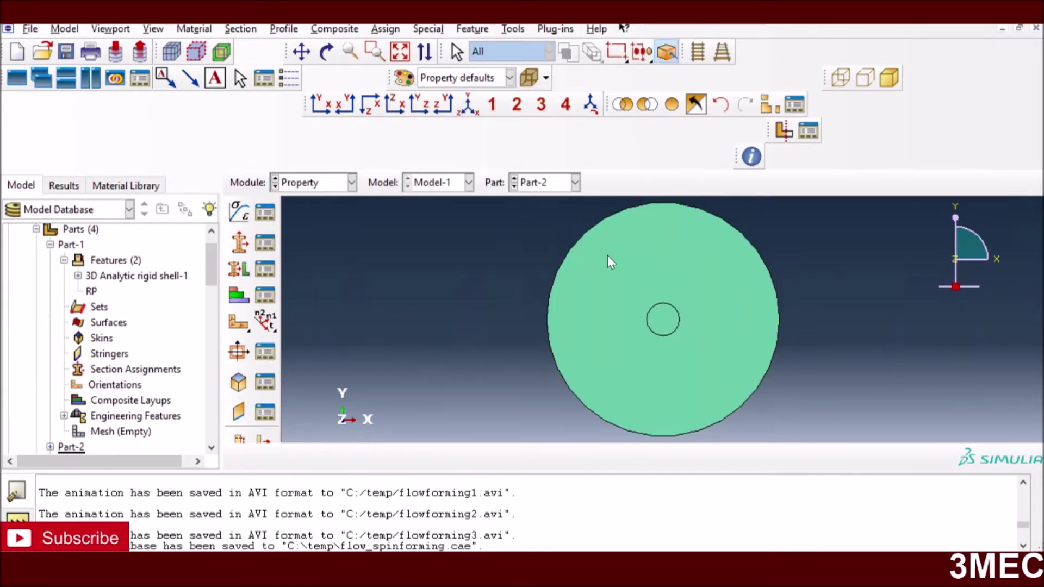
# Display Part-4, inspect the disc's edge up close and fit the whole part in view
pyautogui.click(547, 187)
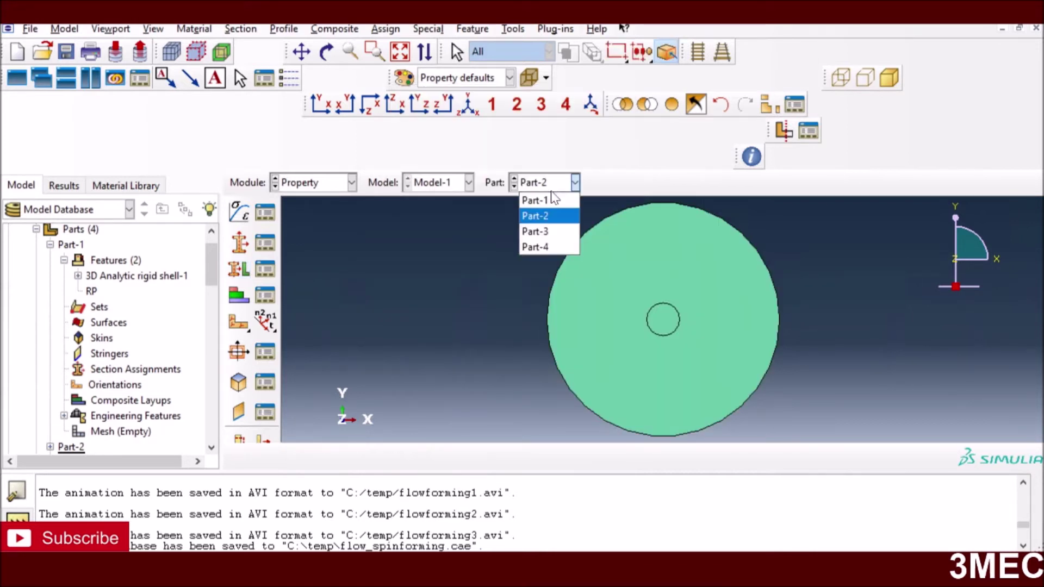
pyautogui.click(544, 243)
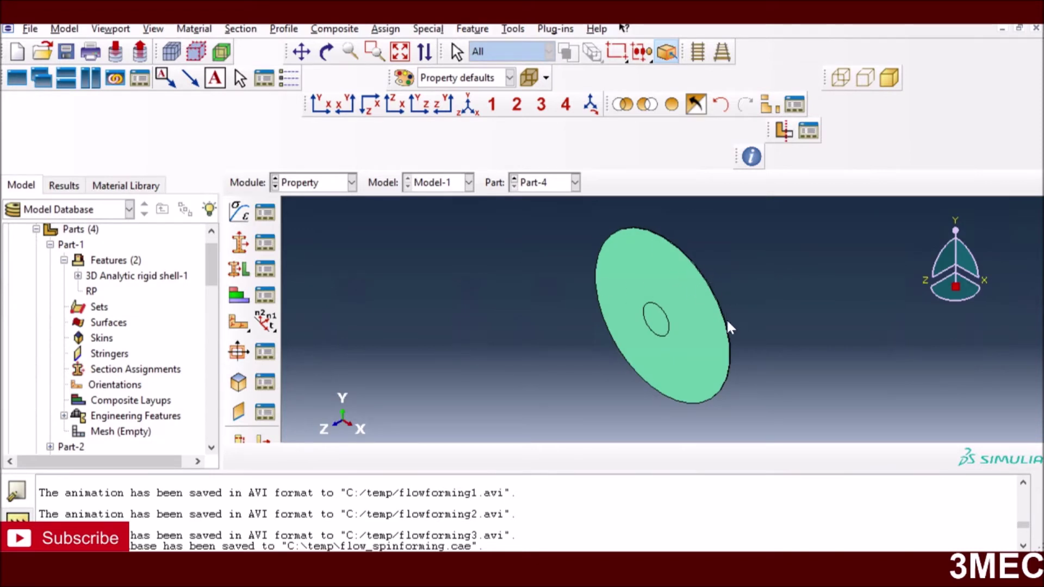
pyautogui.scroll(5, 728, 324)
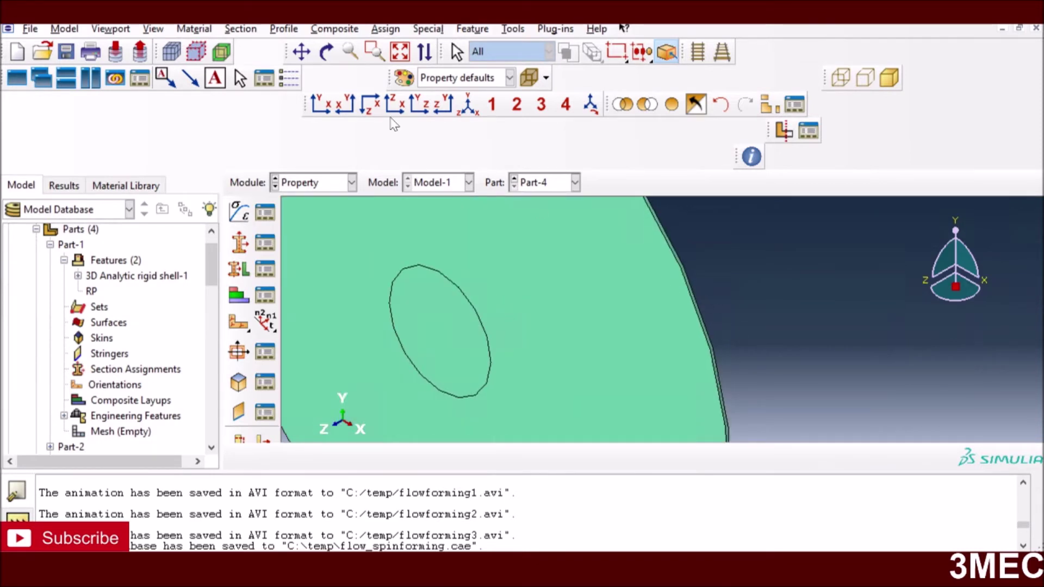
pyautogui.click(400, 52)
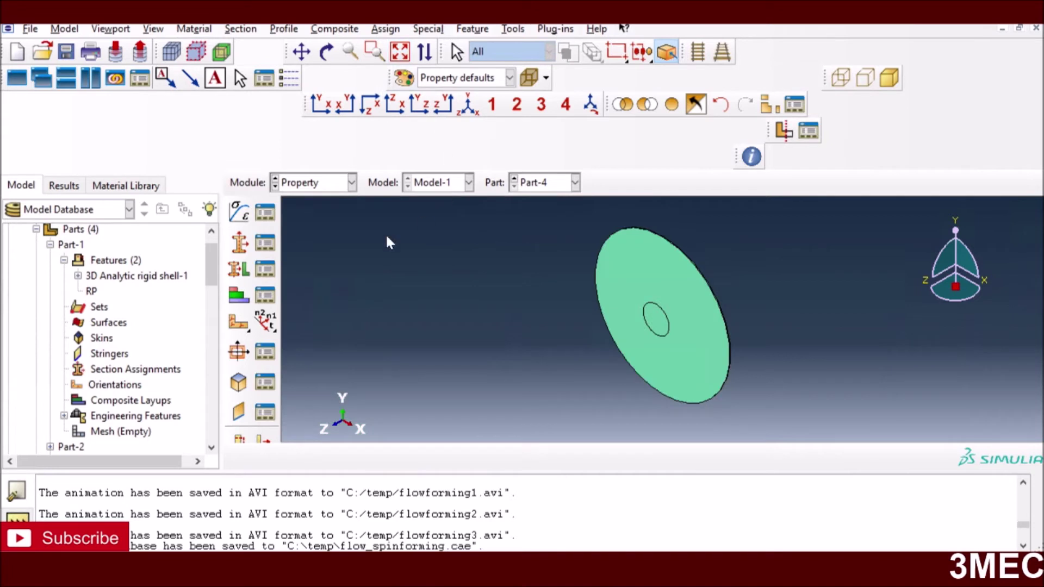
# Assign Section-3 to the Part-4 disc region after comparing it with Section-1 and Section-2, and save the assignment
pyautogui.click(239, 269)
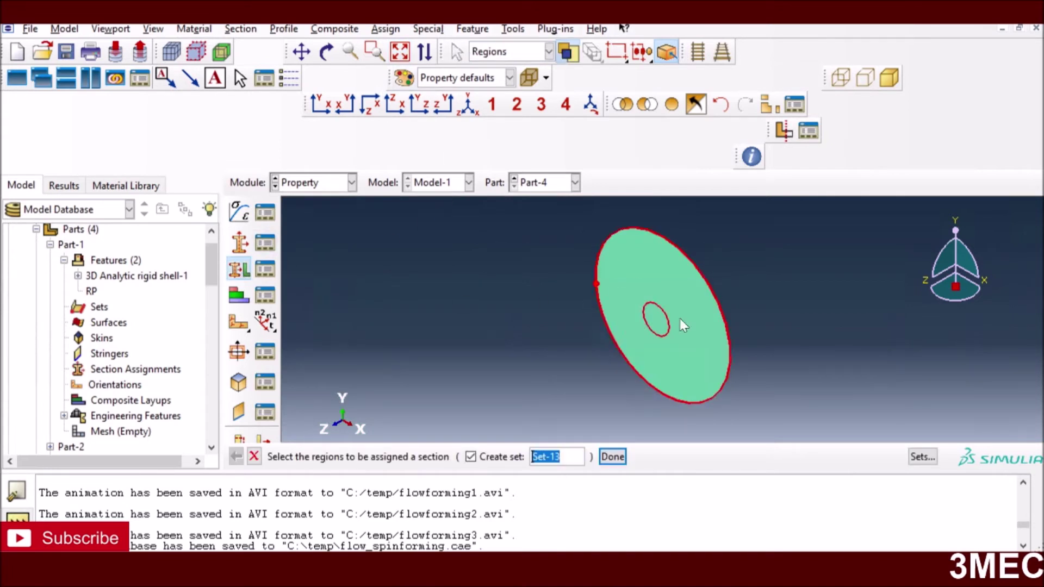
pyautogui.click(702, 371)
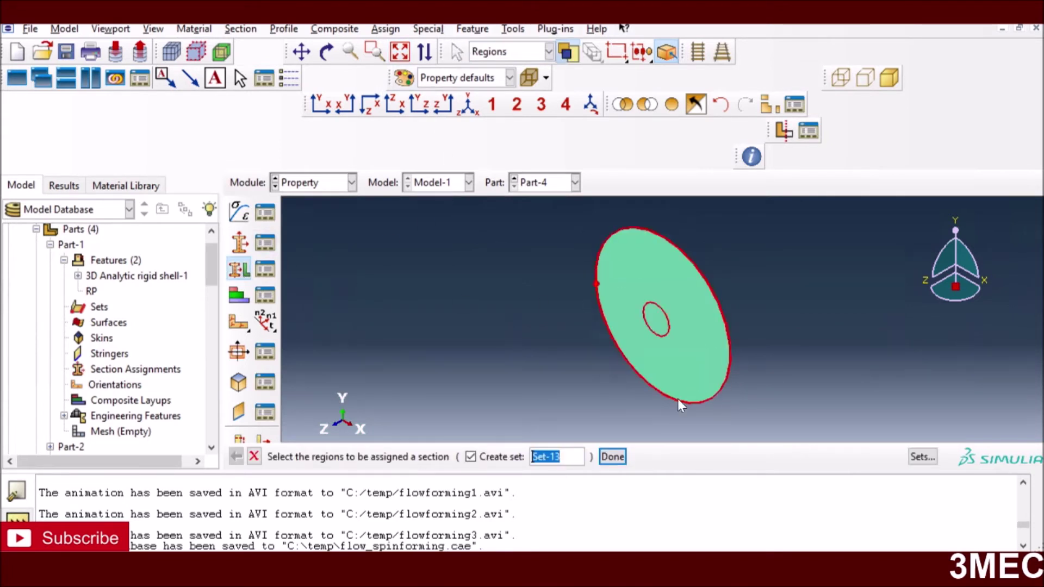
pyautogui.click(612, 457)
pyautogui.click(494, 188)
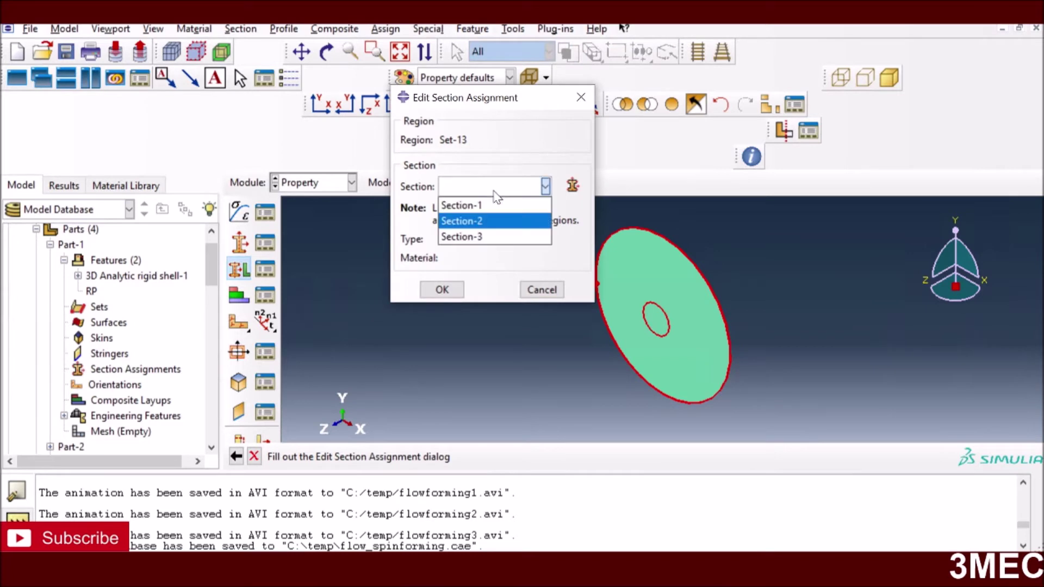
pyautogui.click(474, 240)
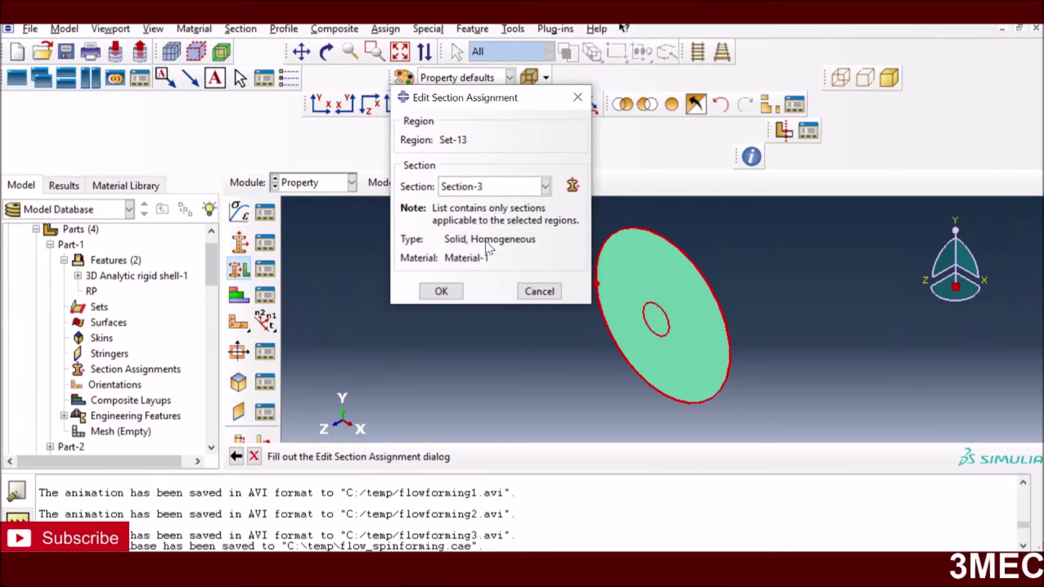
pyautogui.click(494, 188)
pyautogui.click(487, 220)
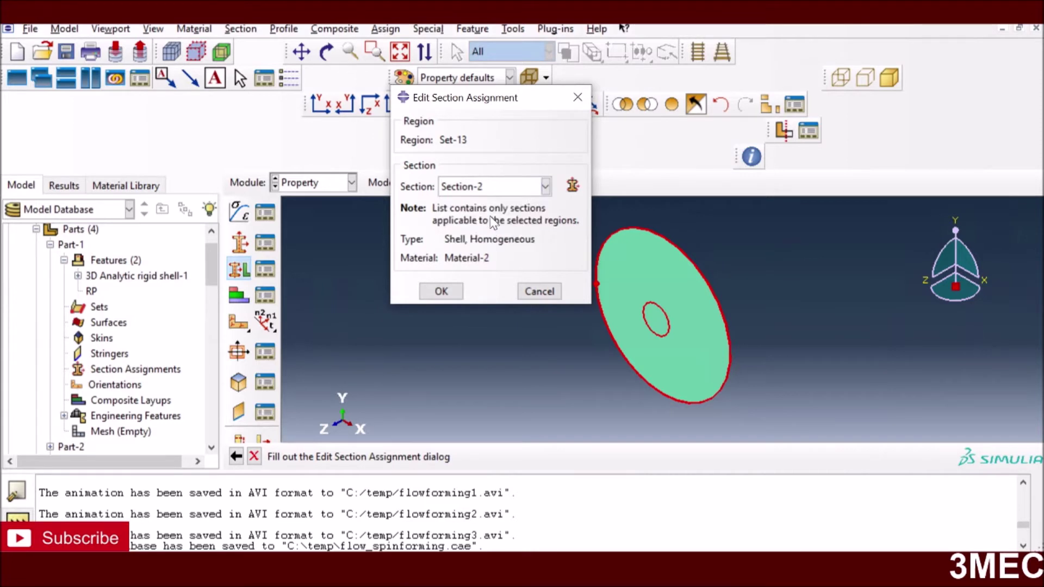
pyautogui.click(488, 187)
pyautogui.click(467, 205)
pyautogui.click(480, 187)
pyautogui.click(471, 237)
pyautogui.click(547, 292)
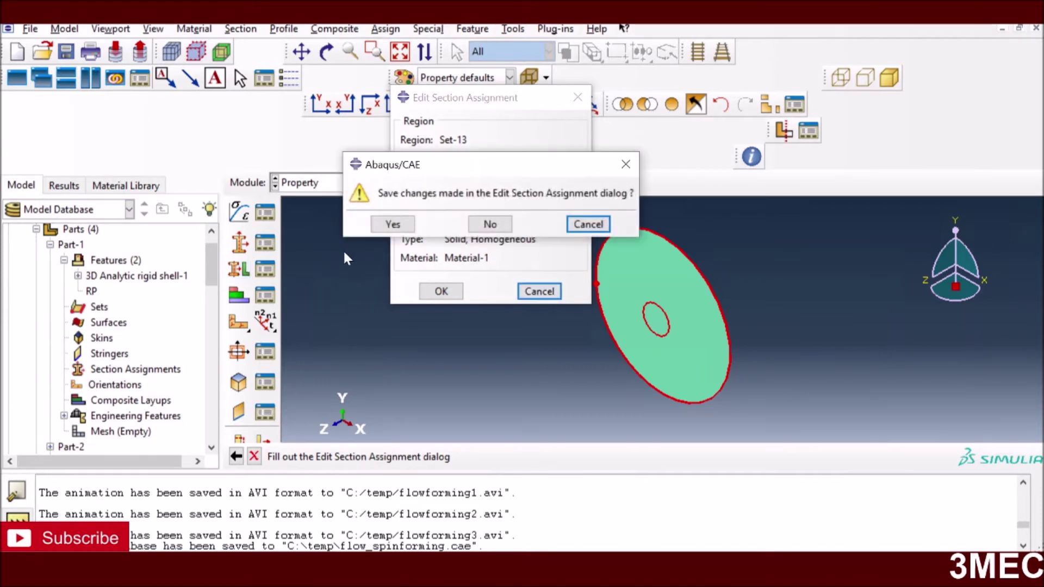
pyautogui.click(392, 225)
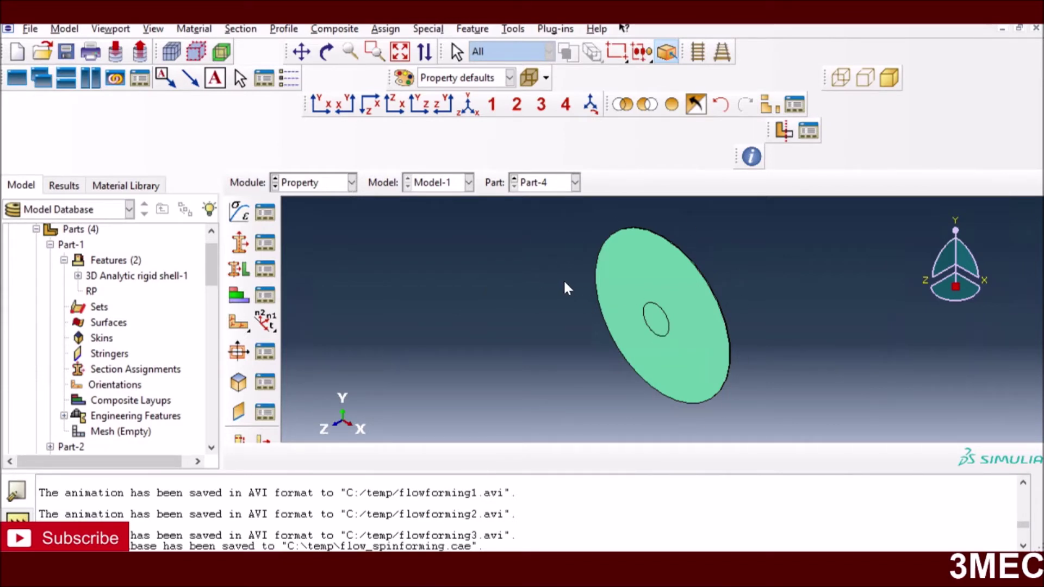
# Switch to the Assembly module and check the parts and instance types offered for creating instances
pyautogui.click(351, 182)
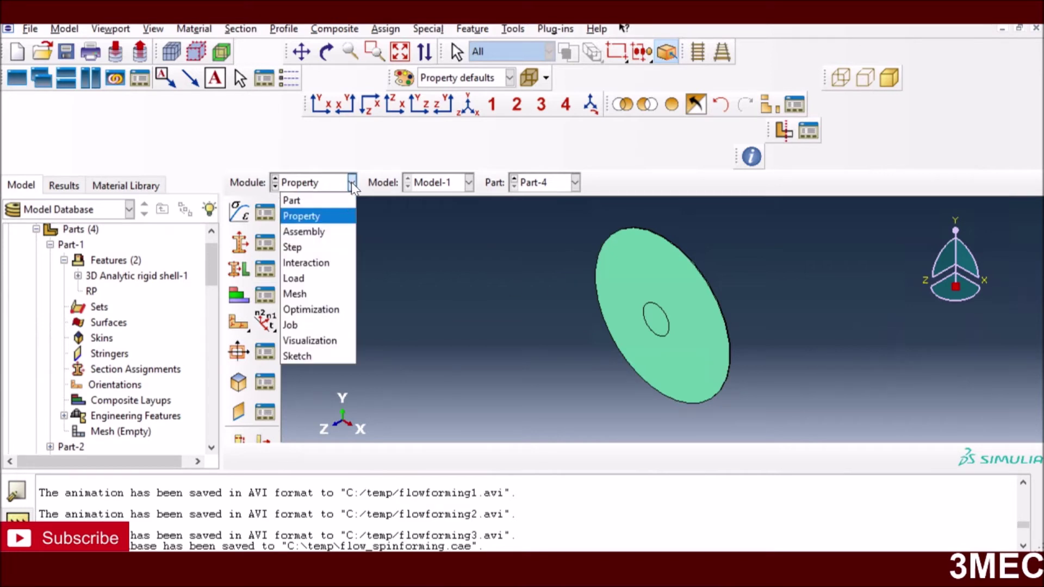
pyautogui.click(311, 232)
pyautogui.click(240, 210)
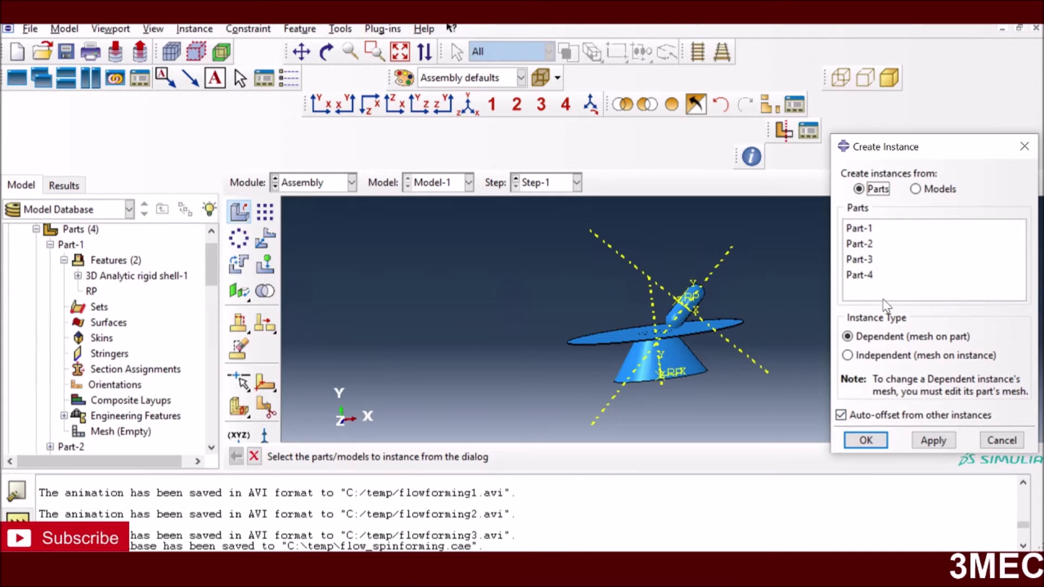
pyautogui.click(997, 440)
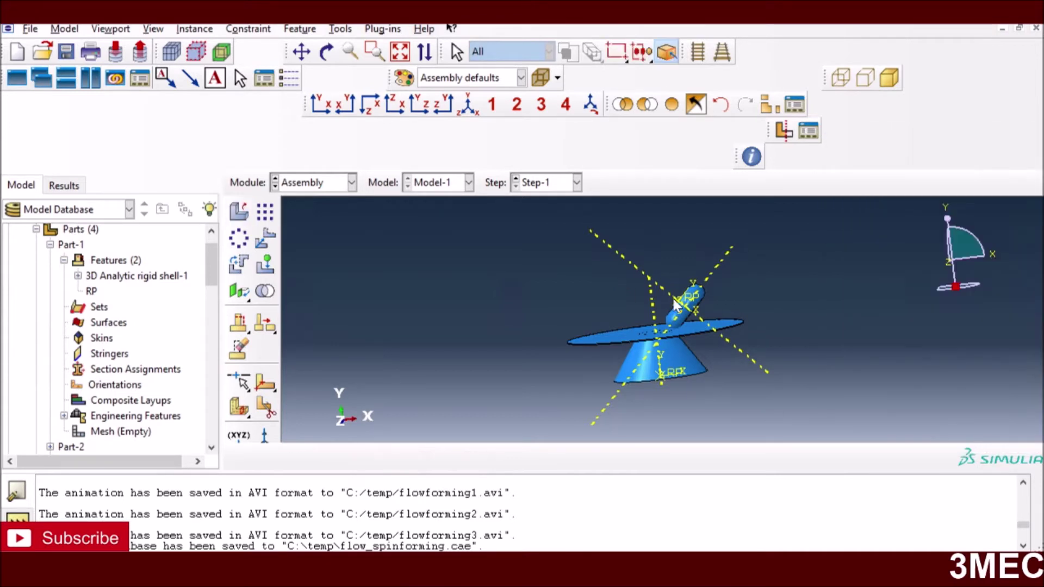
# Examine the assembled disc, conical mandrel and roller from an isometric view and from several rotated angles
pyautogui.click(469, 111)
pyautogui.scroll(5, 690, 344)
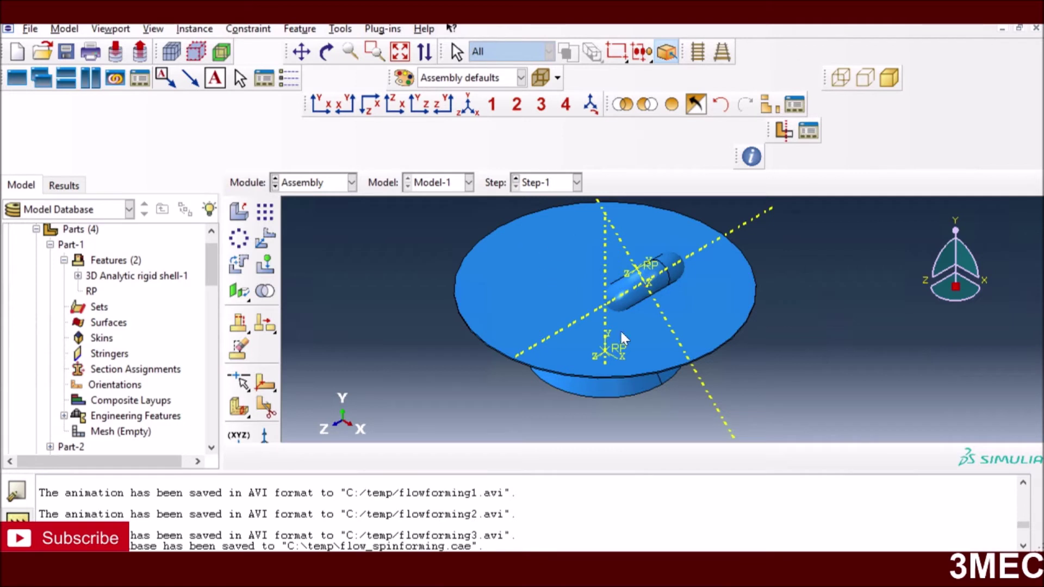
pyautogui.click(326, 52)
pyautogui.click(326, 52)
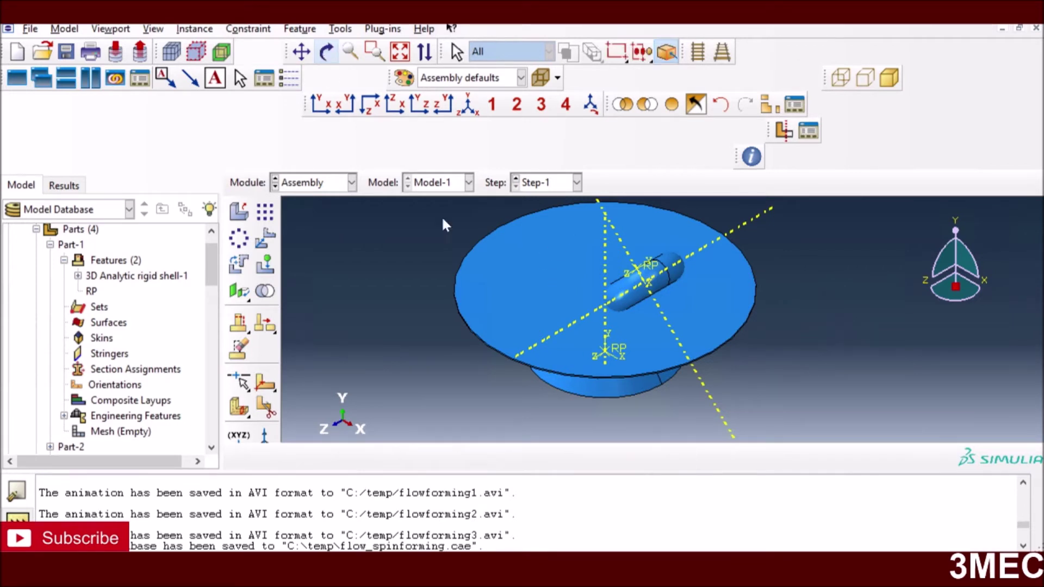
pyautogui.click(326, 52)
pyautogui.moveTo(609, 315); pyautogui.dragTo(672, 269)
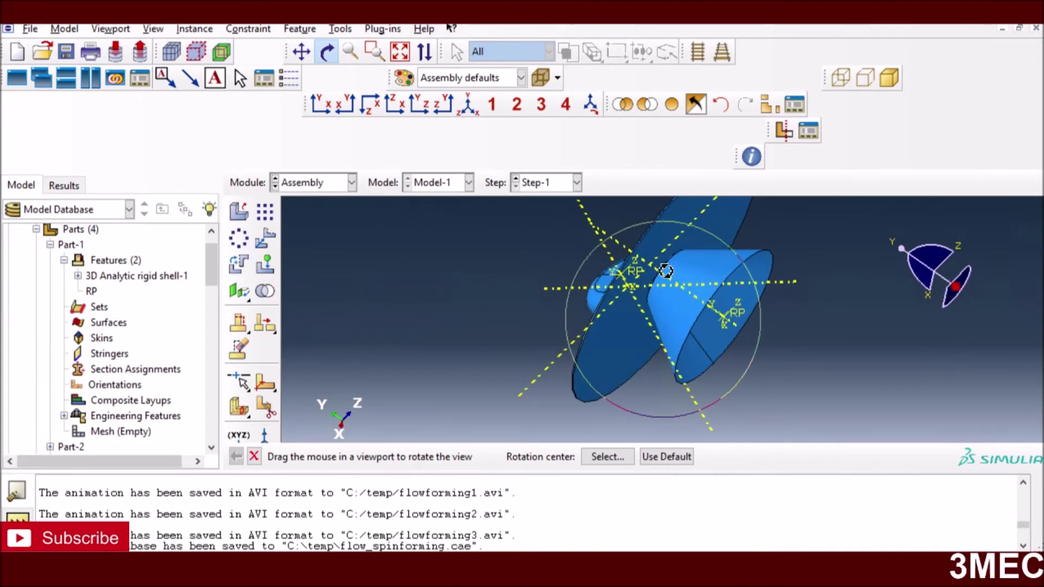
pyautogui.moveTo(663, 280); pyautogui.dragTo(686, 288)
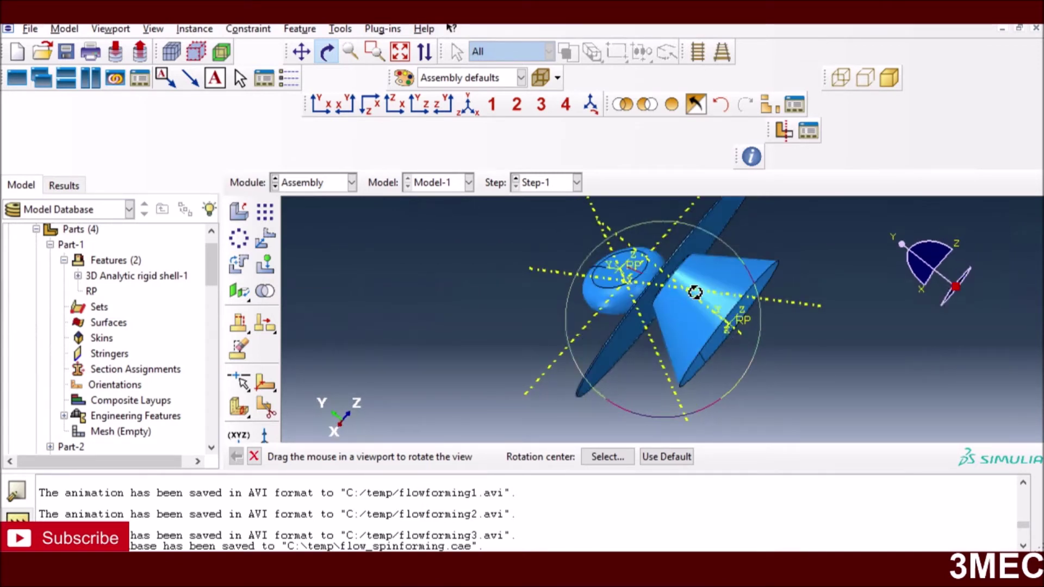
pyautogui.moveTo(751, 319); pyautogui.dragTo(666, 308)
# Switch to the Step module and show the assembly in isometric view
pyautogui.click(337, 182)
pyautogui.click(304, 200)
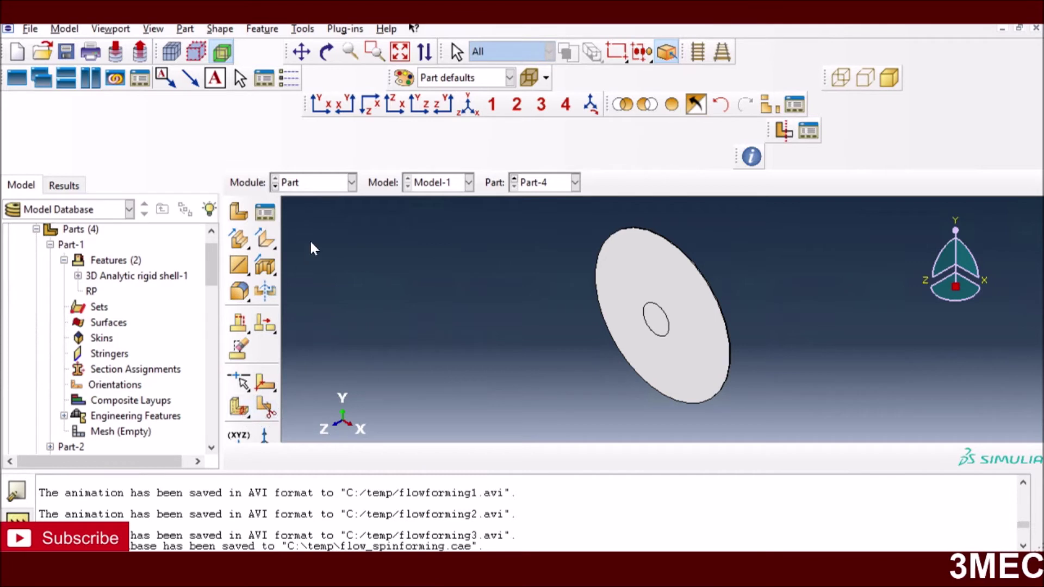
pyautogui.click(352, 184)
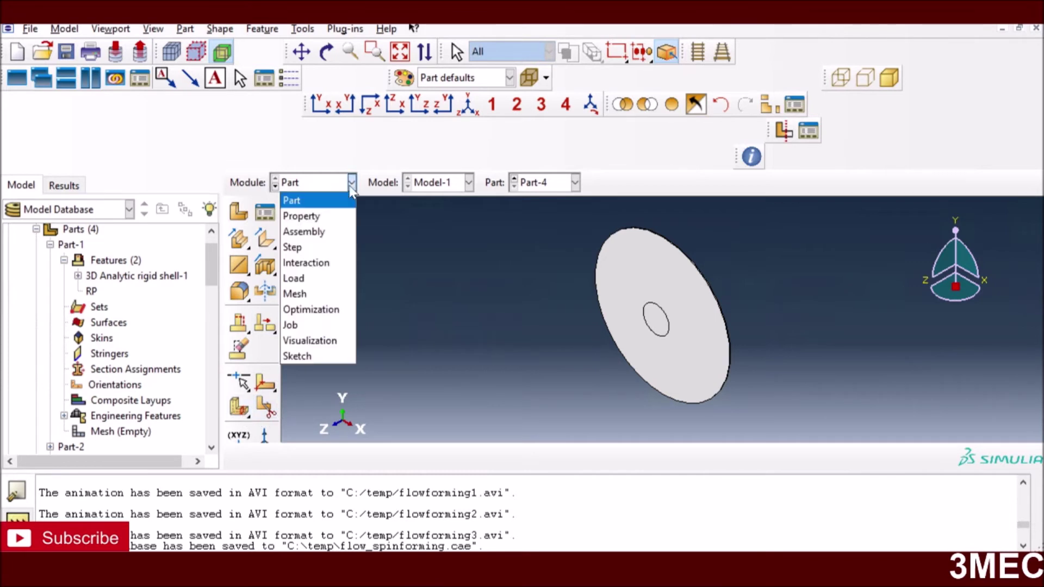
pyautogui.click(315, 250)
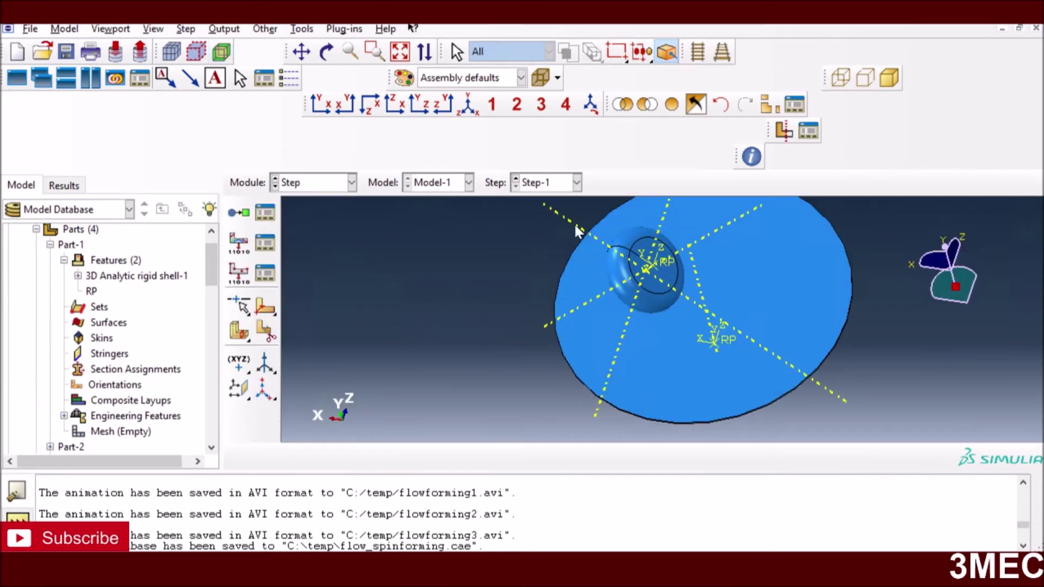
pyautogui.click(467, 105)
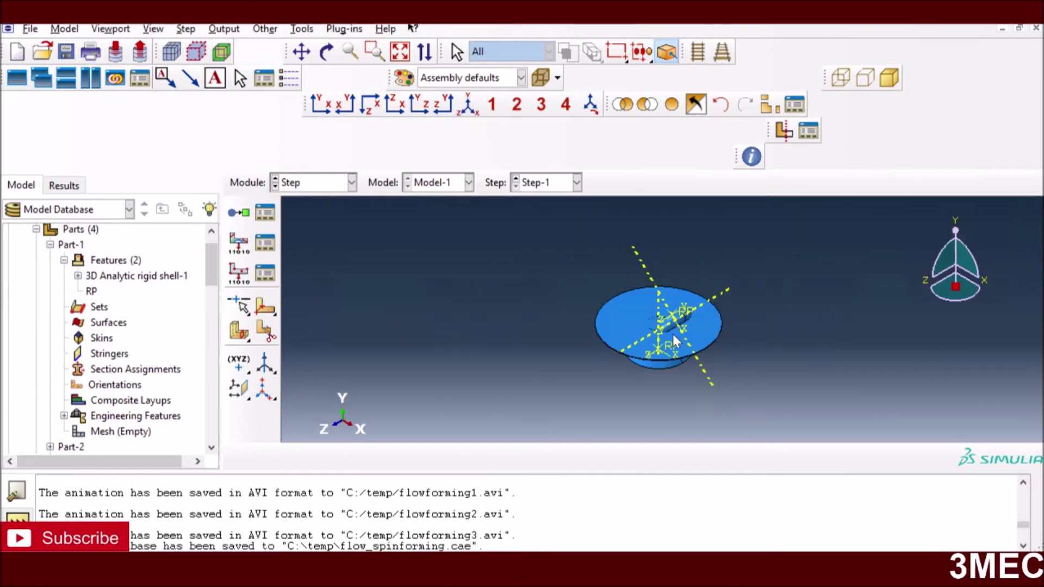
# Review the basic, incrementation, mass scaling and bulk viscosity settings of the dynamic explicit Step-1
pyautogui.click(266, 217)
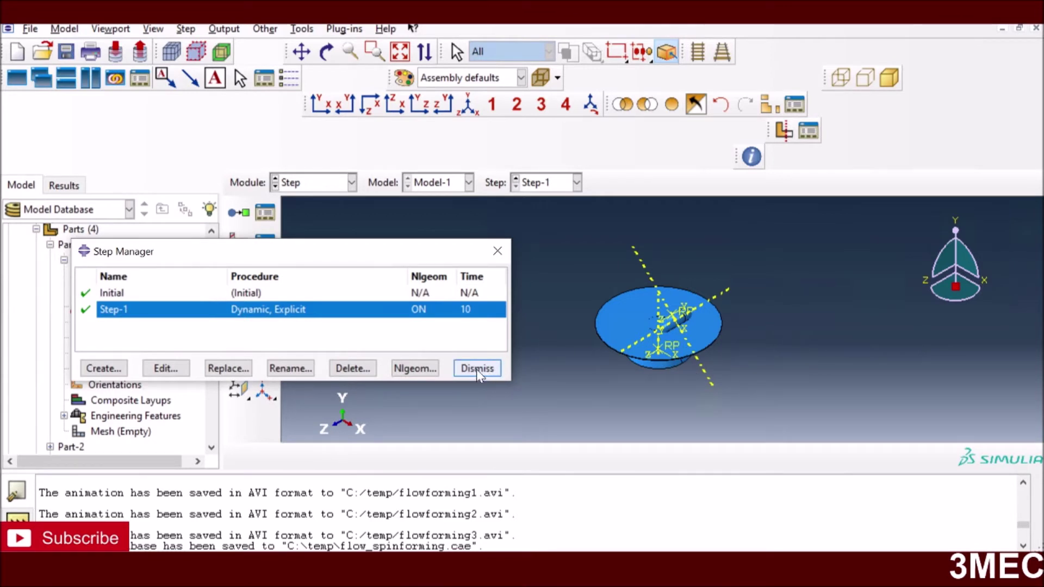
pyautogui.click(165, 368)
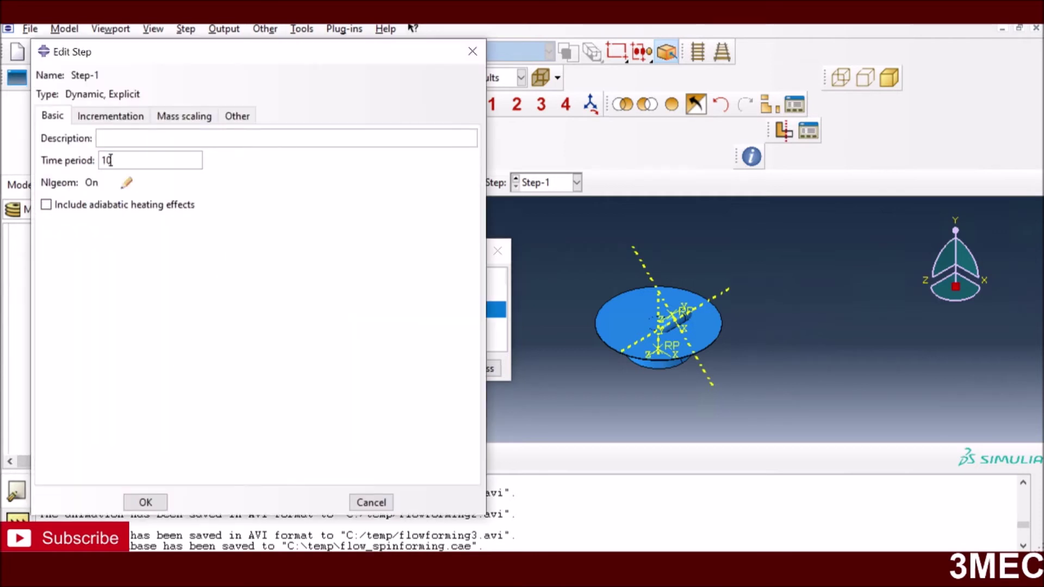
pyautogui.click(117, 121)
pyautogui.click(177, 120)
pyautogui.click(229, 120)
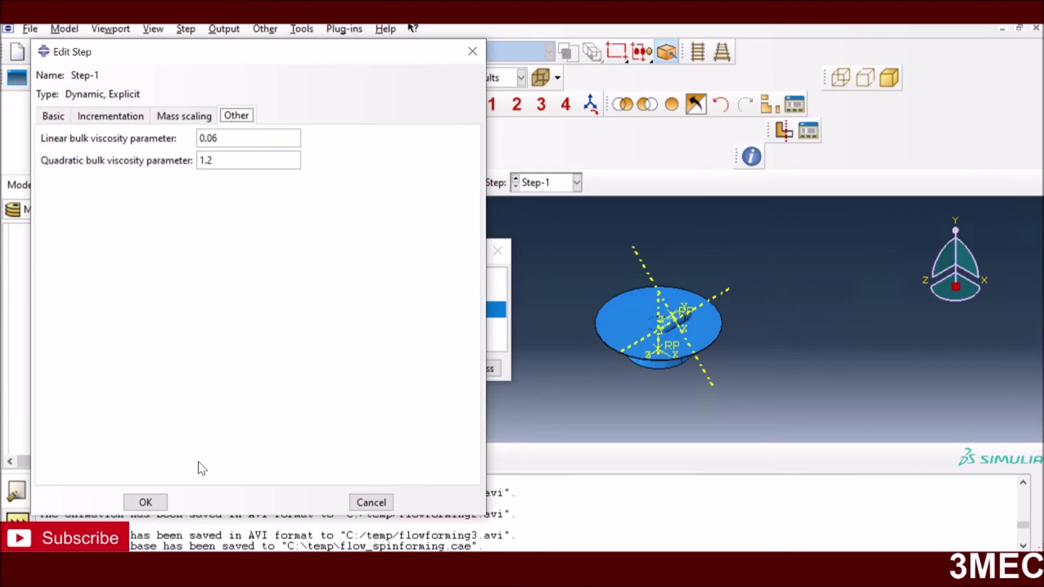
pyautogui.click(146, 502)
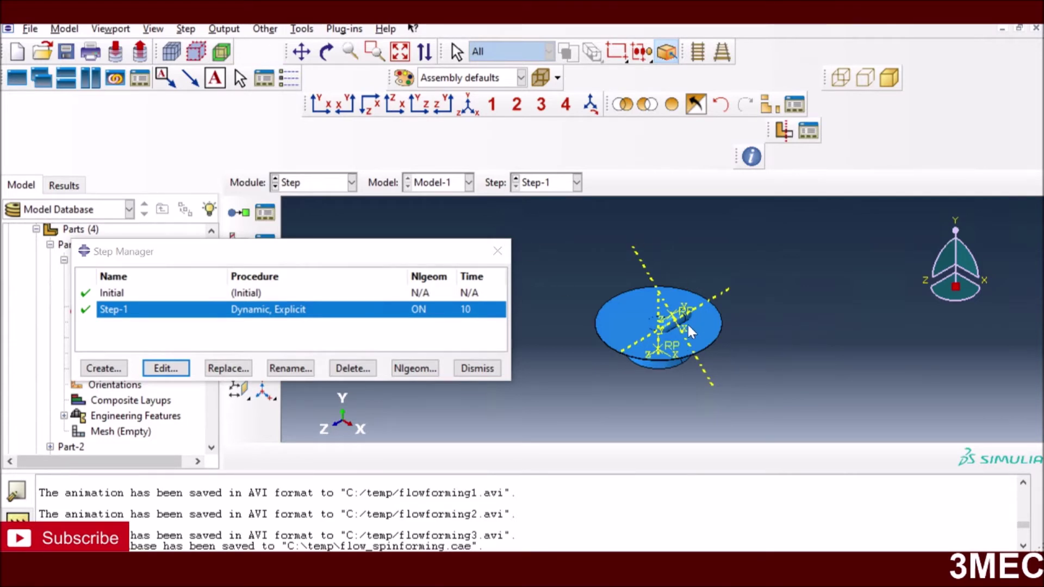
# Review the ALE adaptive mesh domain settings of Step-1, including its region, mesh controls, frequency and remeshing sweeps
pyautogui.click(273, 28)
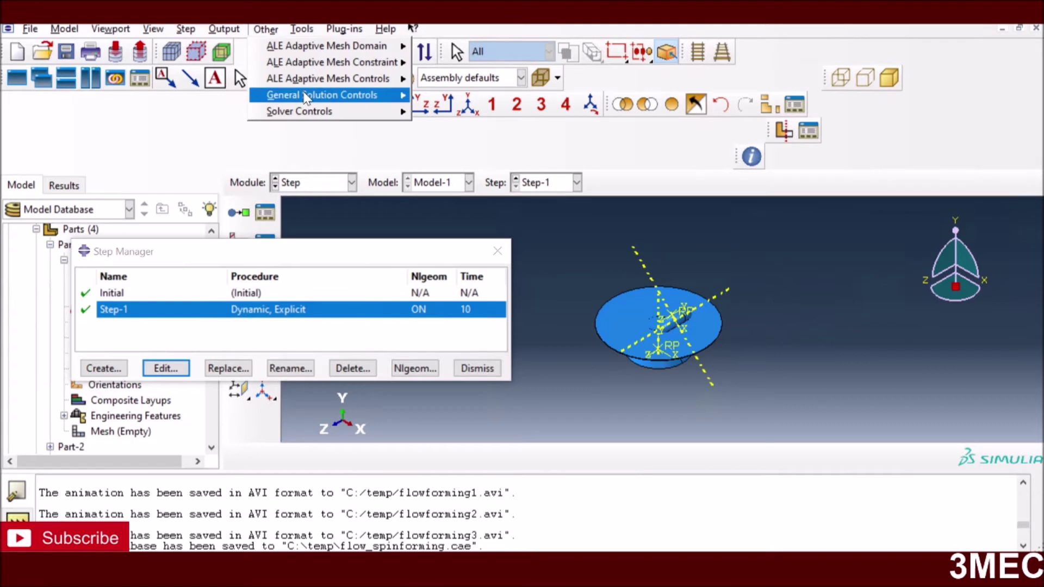
pyautogui.moveTo(363, 47)
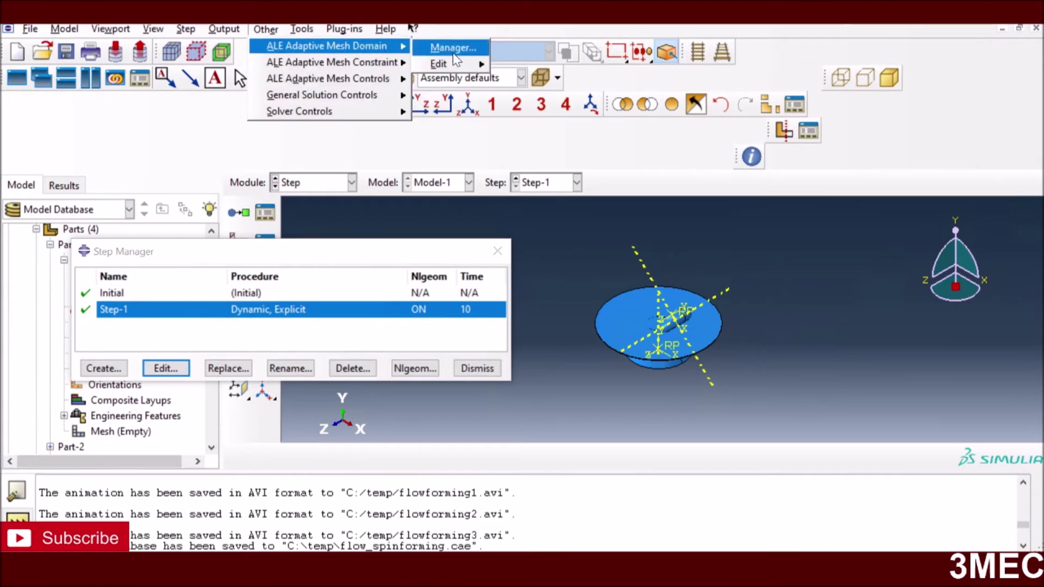
pyautogui.click(511, 64)
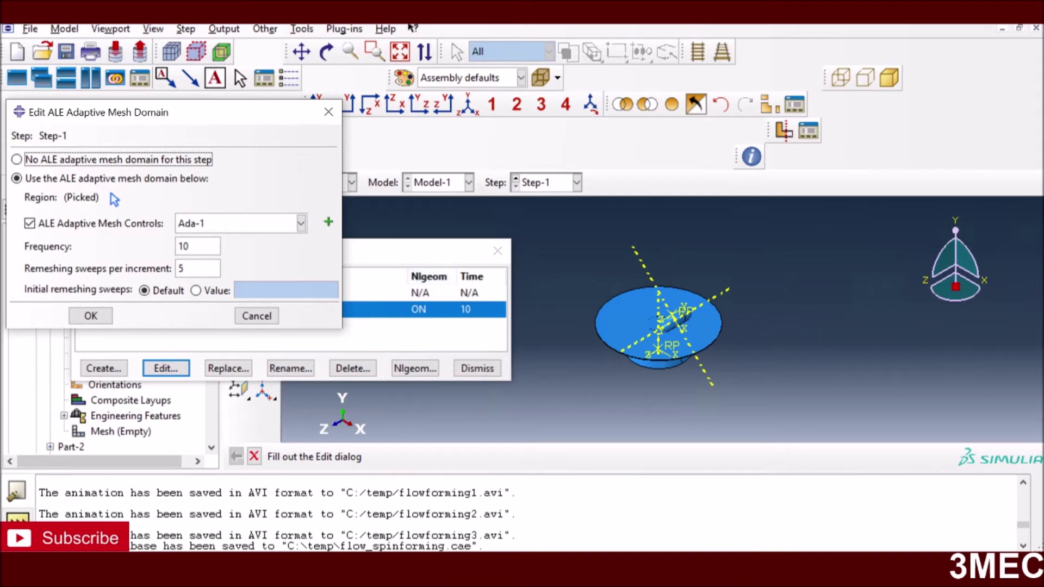
pyautogui.click(96, 318)
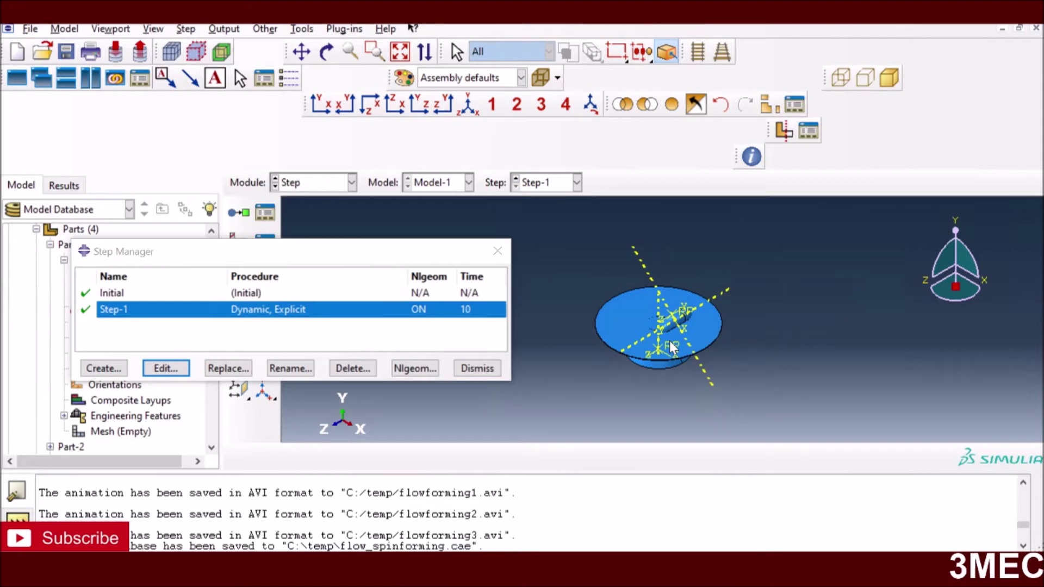
# Close the Step Manager and switch to the Interaction module
pyautogui.click(468, 365)
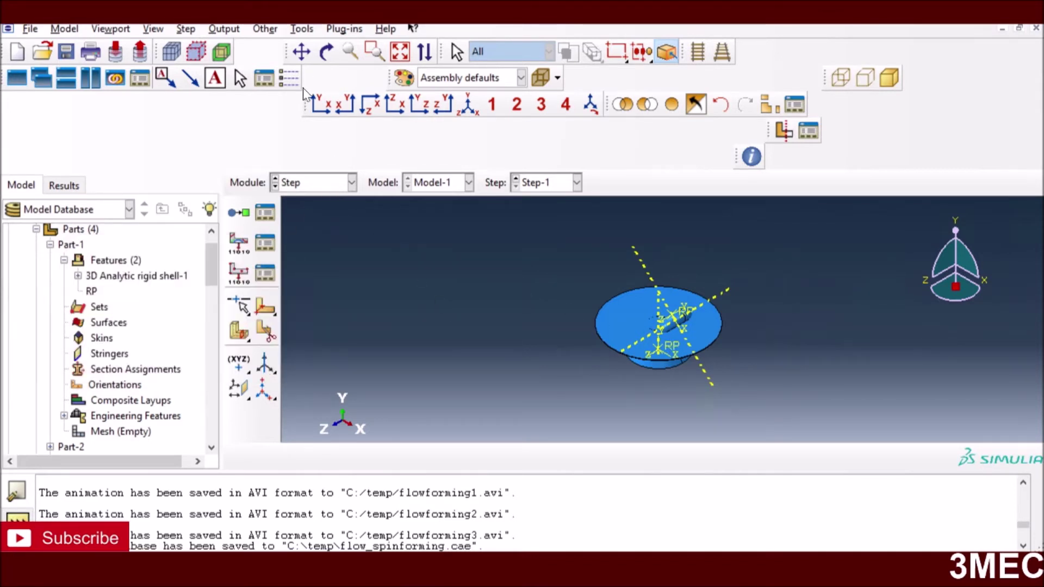
pyautogui.click(351, 183)
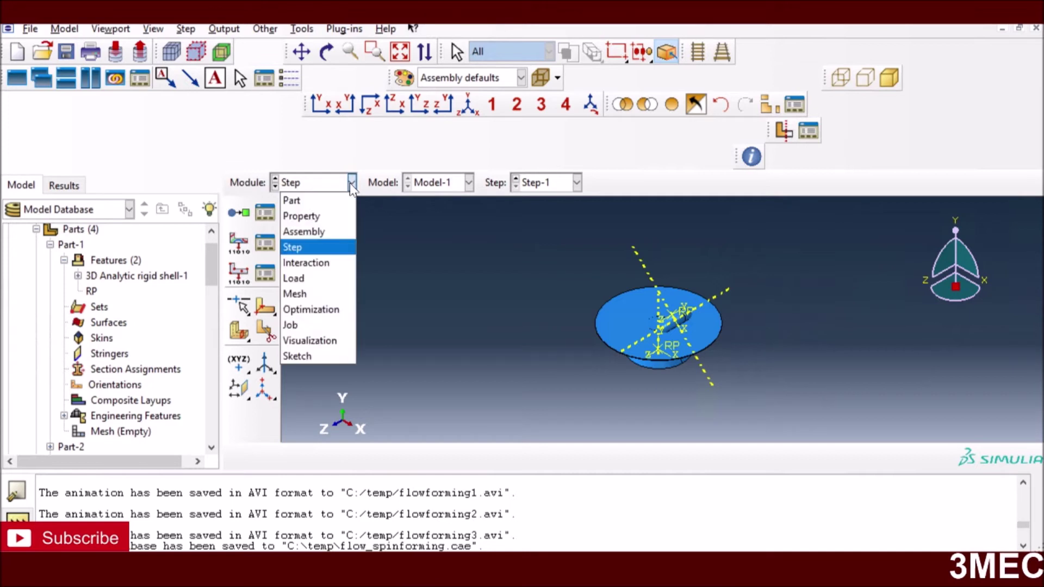
pyautogui.click(312, 262)
# Review the general contact settings of interaction Int-1, including its contact domain and global property assignment
pyautogui.click(268, 216)
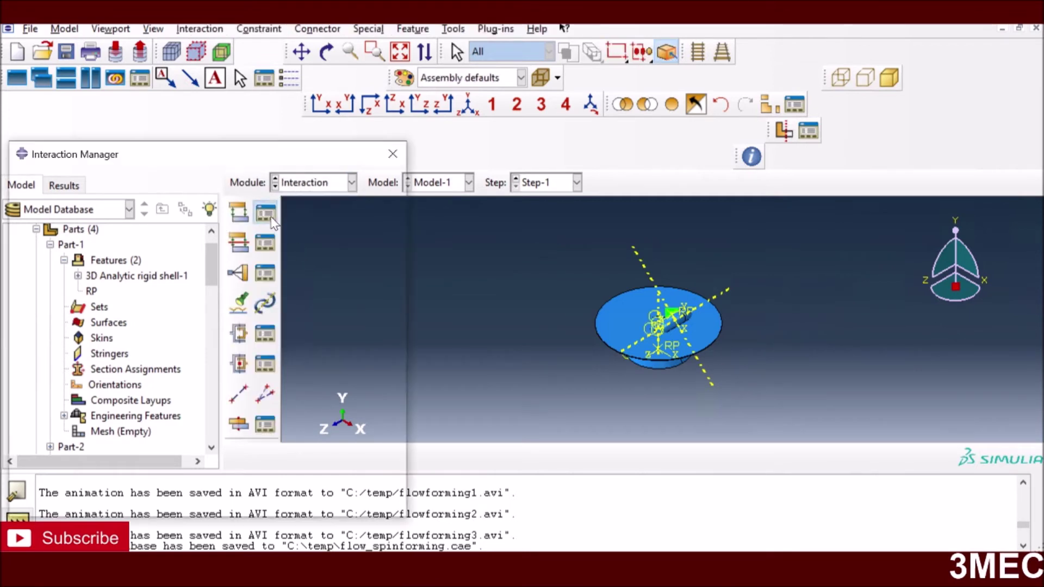
pyautogui.click(374, 181)
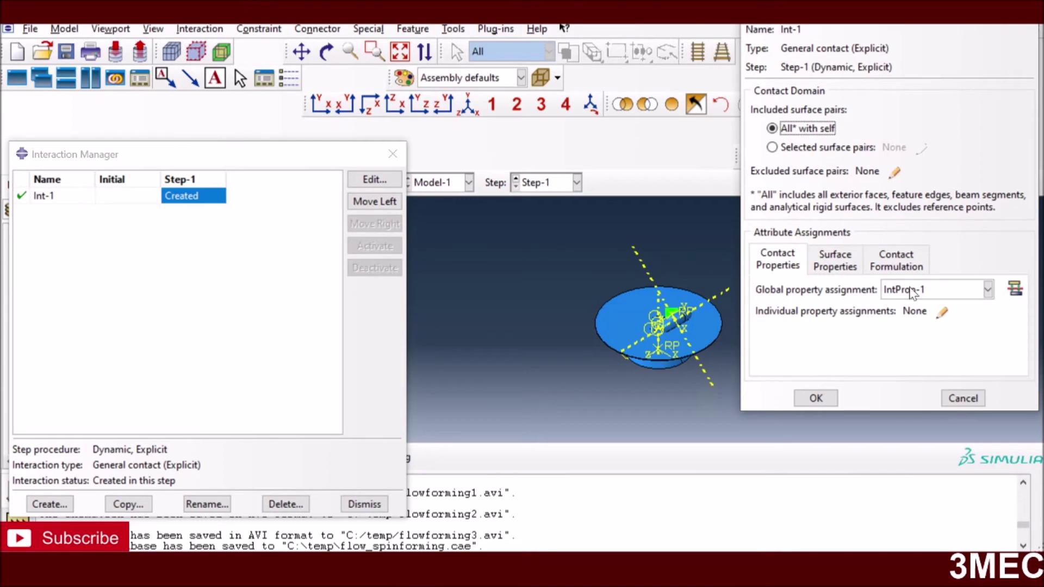
pyautogui.click(971, 401)
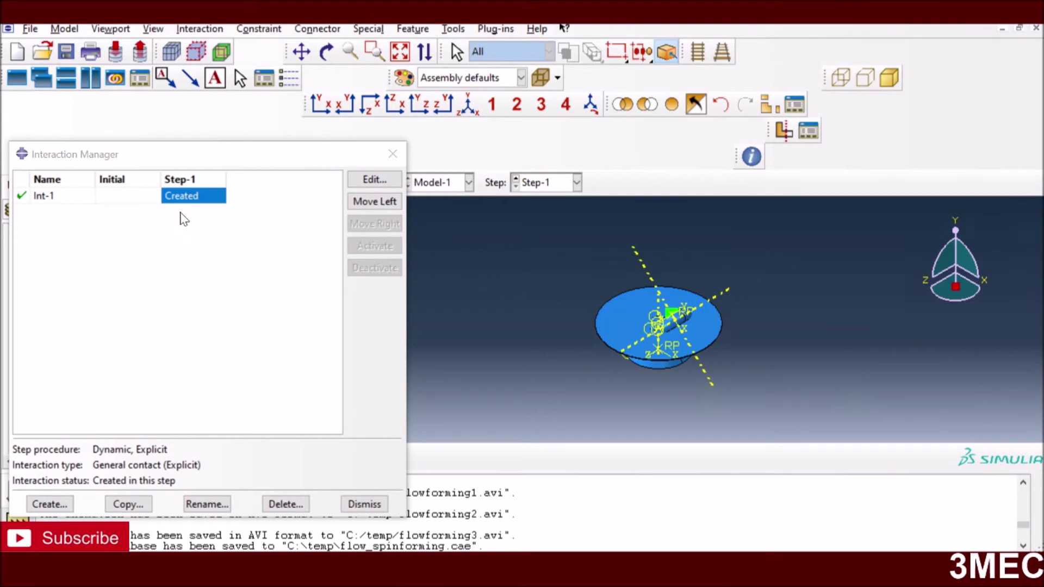
# Try to create a second general contact (Explicit) interaction in Step-1, then close the Interaction Manager
pyautogui.click(50, 504)
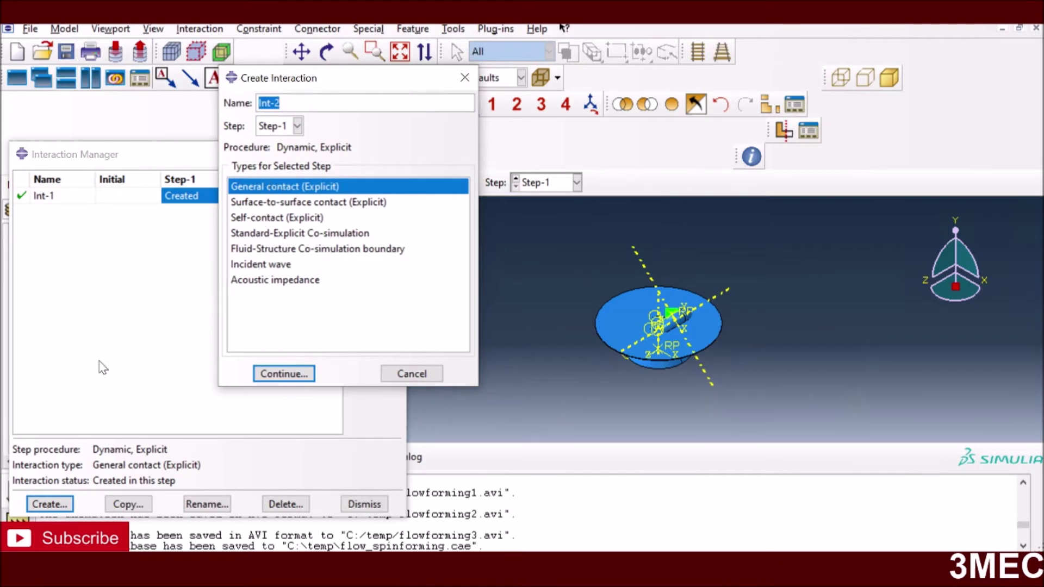
pyautogui.click(283, 374)
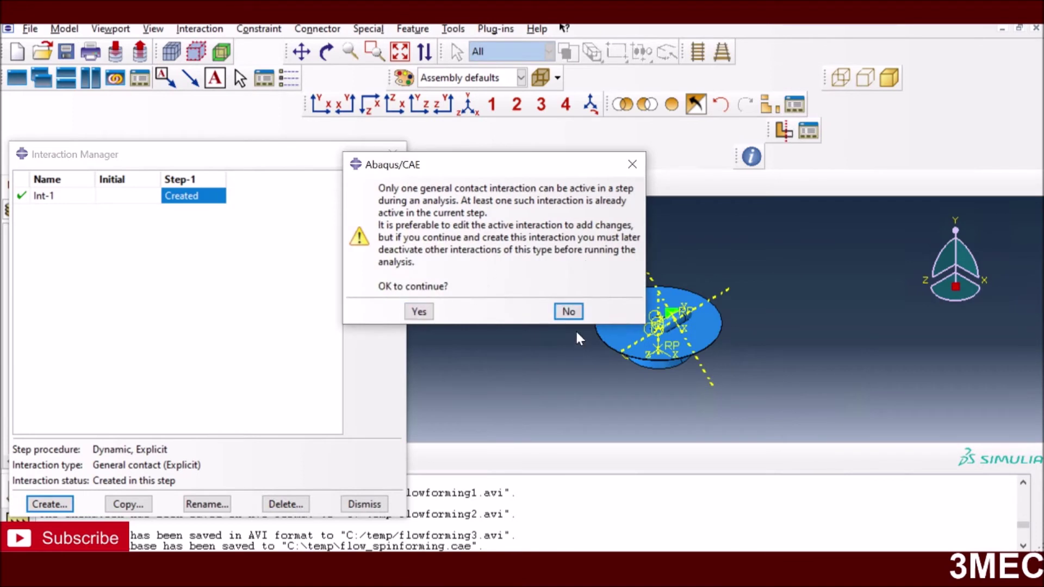
pyautogui.click(568, 312)
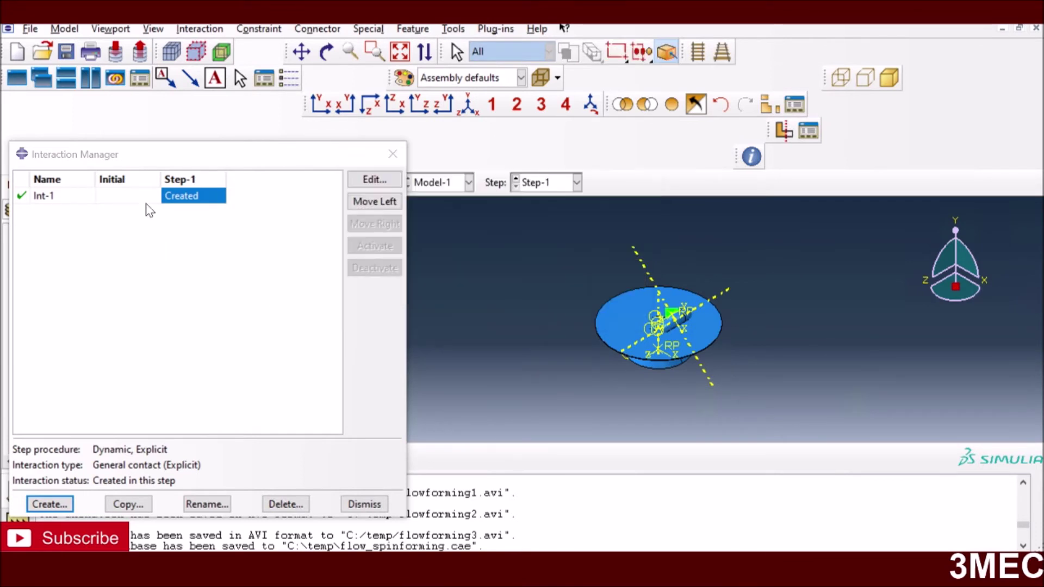
pyautogui.click(356, 506)
# Review the tangential and normal behavior settings of the contact property IntProp-1
pyautogui.click(267, 243)
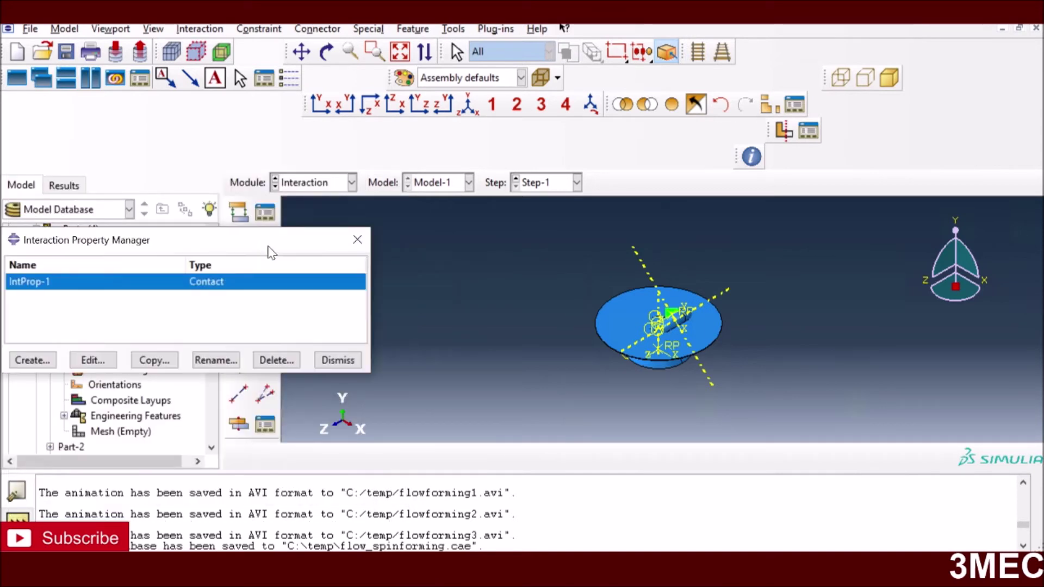
pyautogui.click(90, 362)
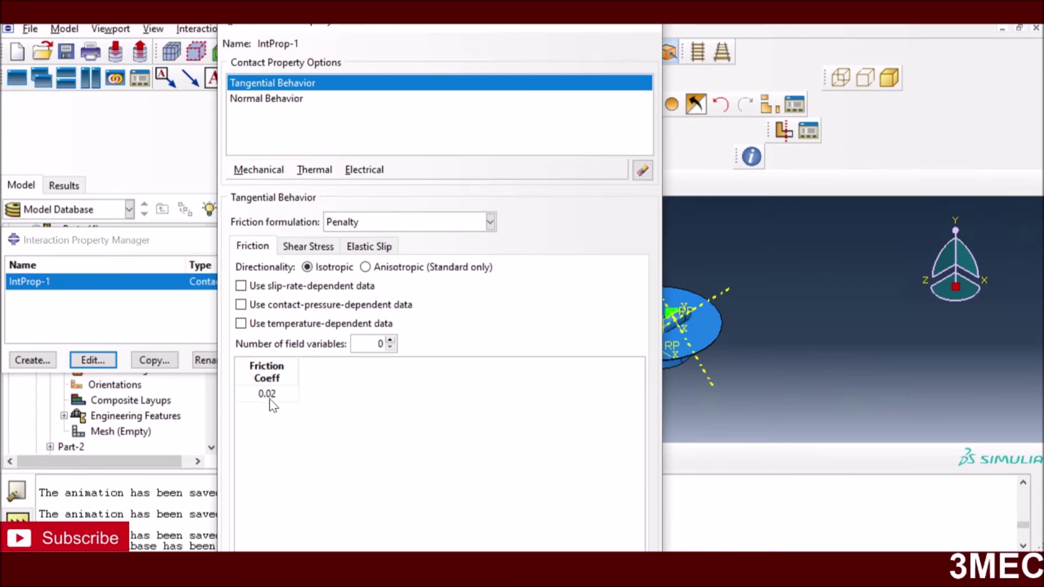
pyautogui.click(293, 103)
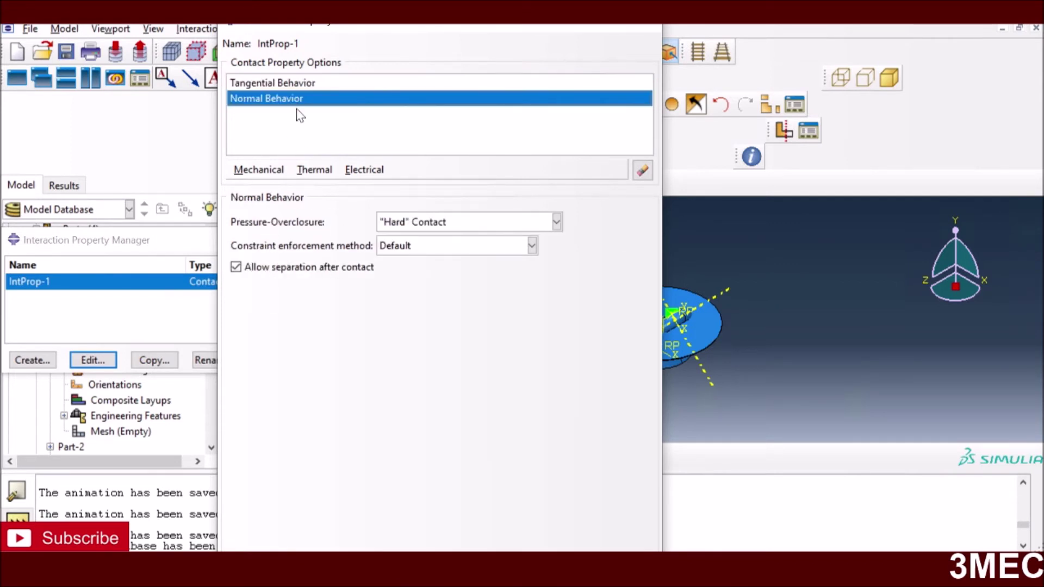
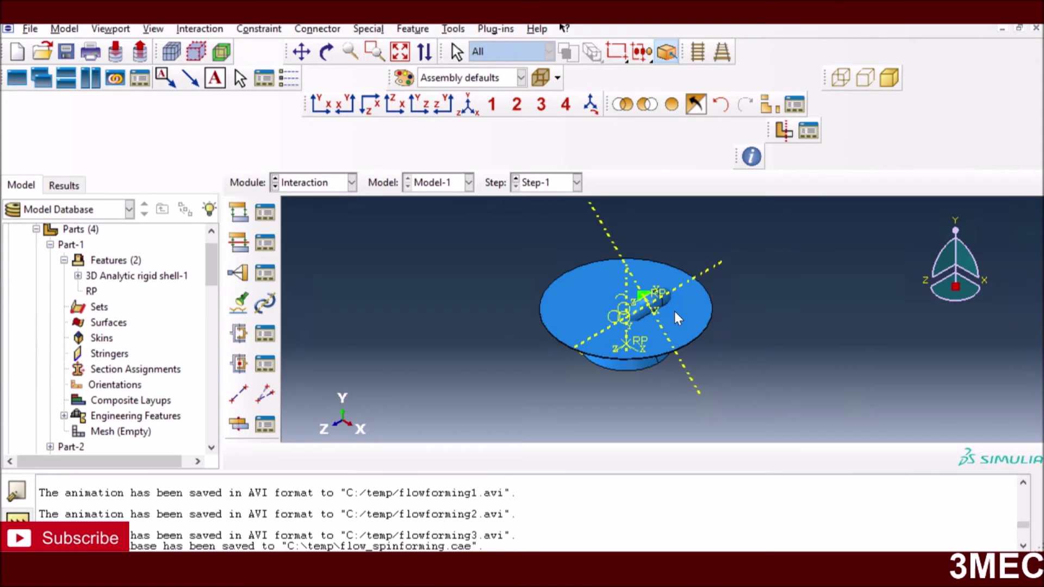
# Examine the contacting surfaces of the disc, conical mandrel and roller from rotated angles and in isometric view
pyautogui.scroll(-1, 653, 297)
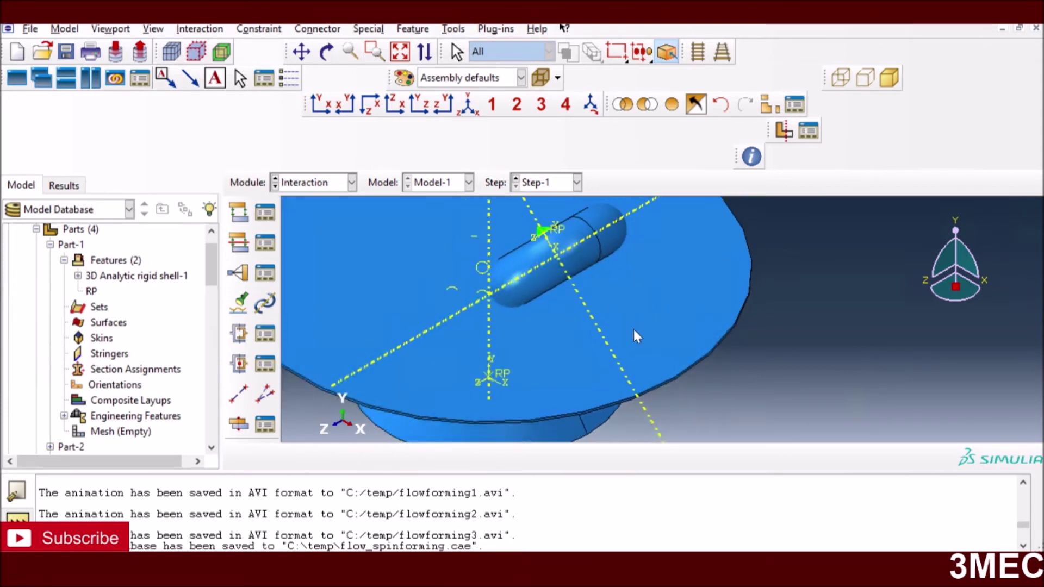
pyautogui.click(326, 52)
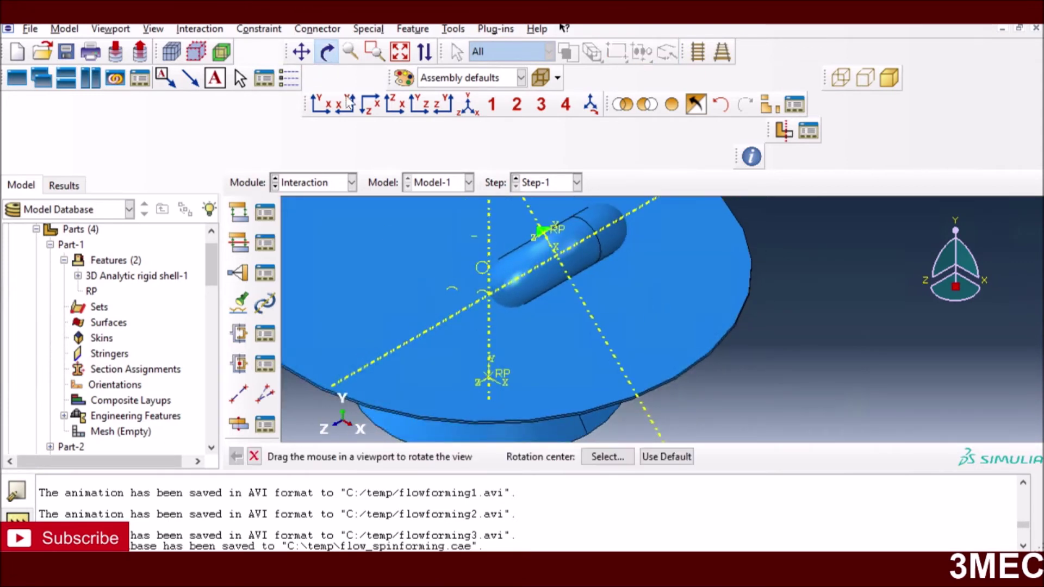
pyautogui.moveTo(559, 393); pyautogui.dragTo(439, 269)
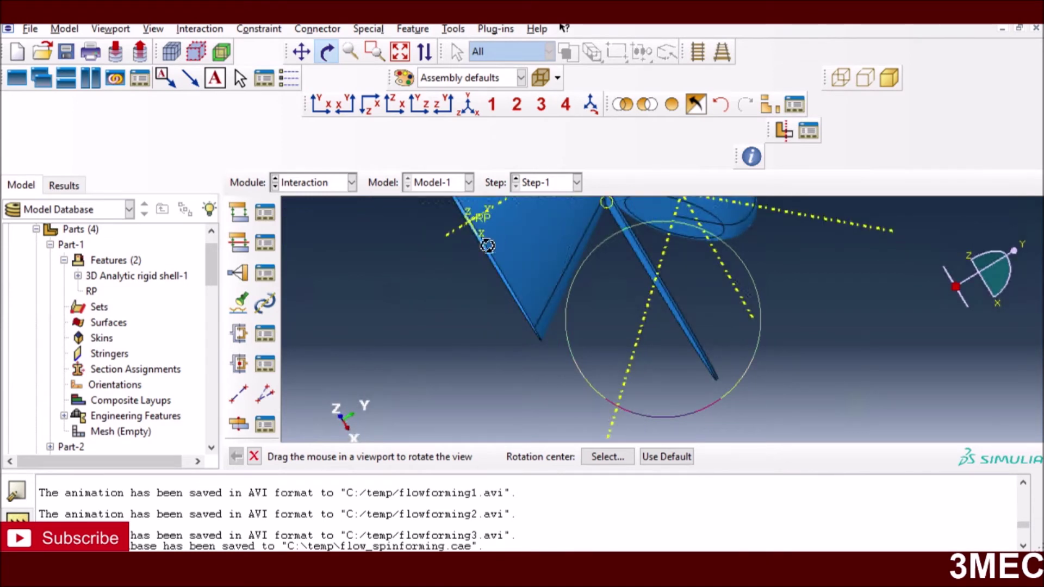
pyautogui.click(399, 52)
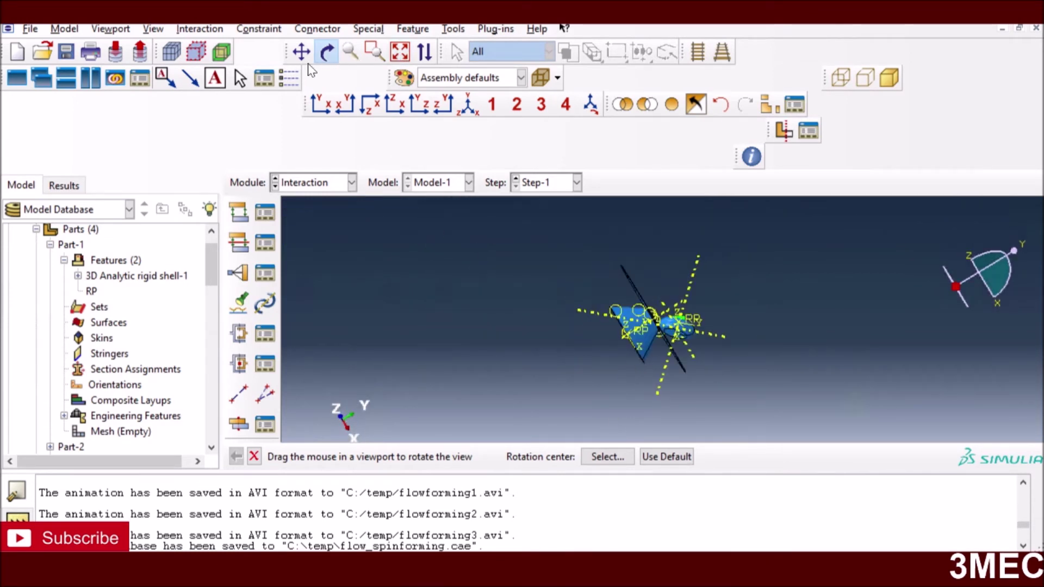
pyautogui.moveTo(613, 383); pyautogui.dragTo(621, 311)
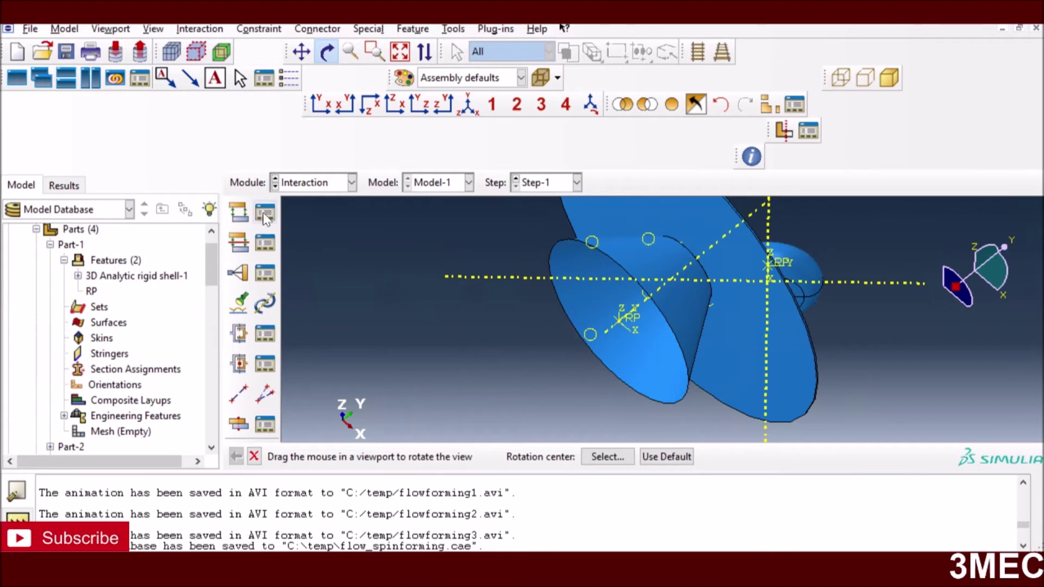
pyautogui.click(450, 30)
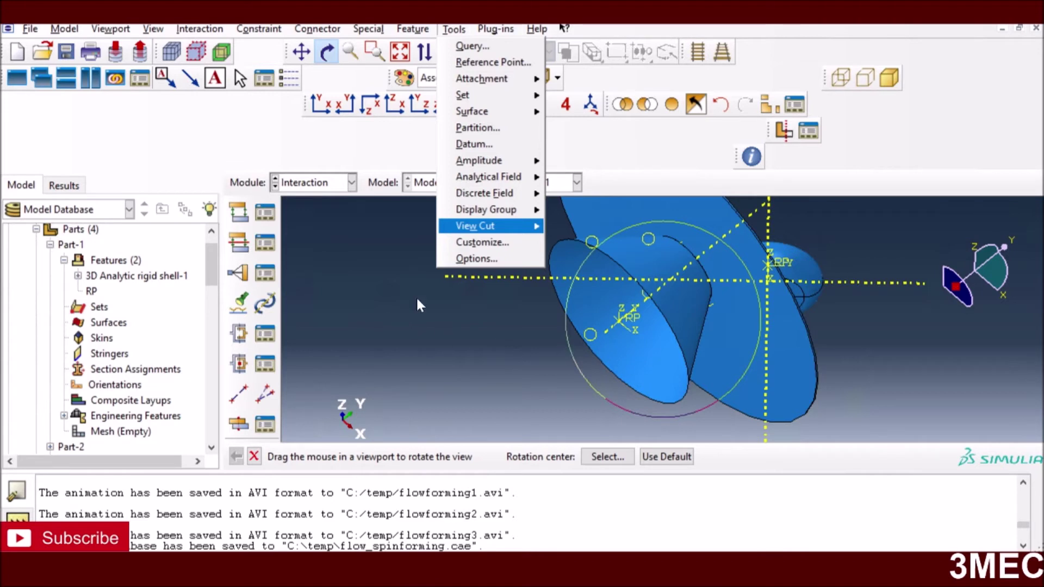
pyautogui.click(404, 131)
pyautogui.click(470, 106)
pyautogui.moveTo(726, 353); pyautogui.dragTo(617, 297)
pyautogui.scroll(4, 694, 344)
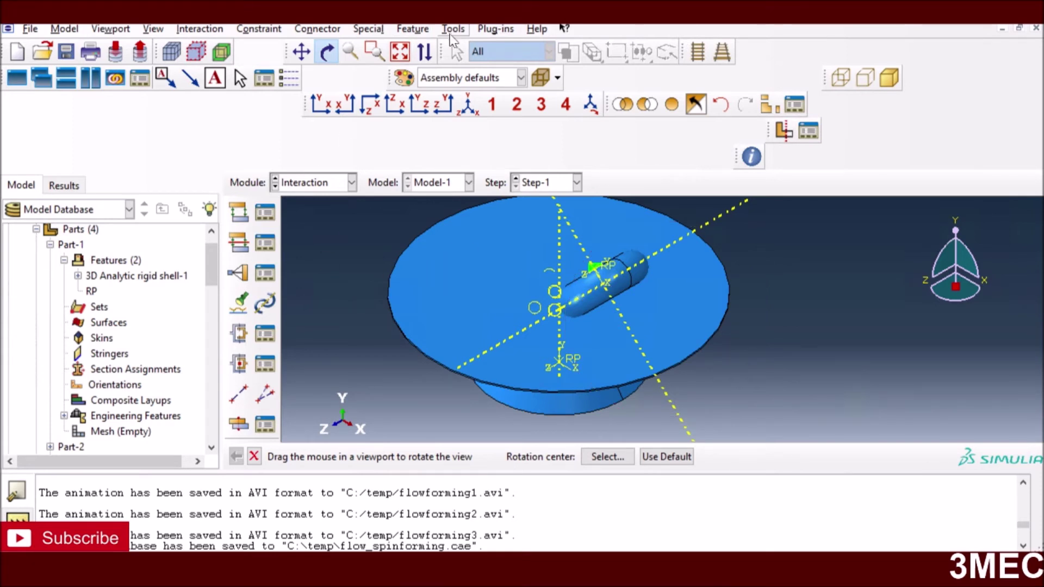
# Switch to the Part module and view the conical mandrel Part-1 and the roller Part-3
pyautogui.click(351, 183)
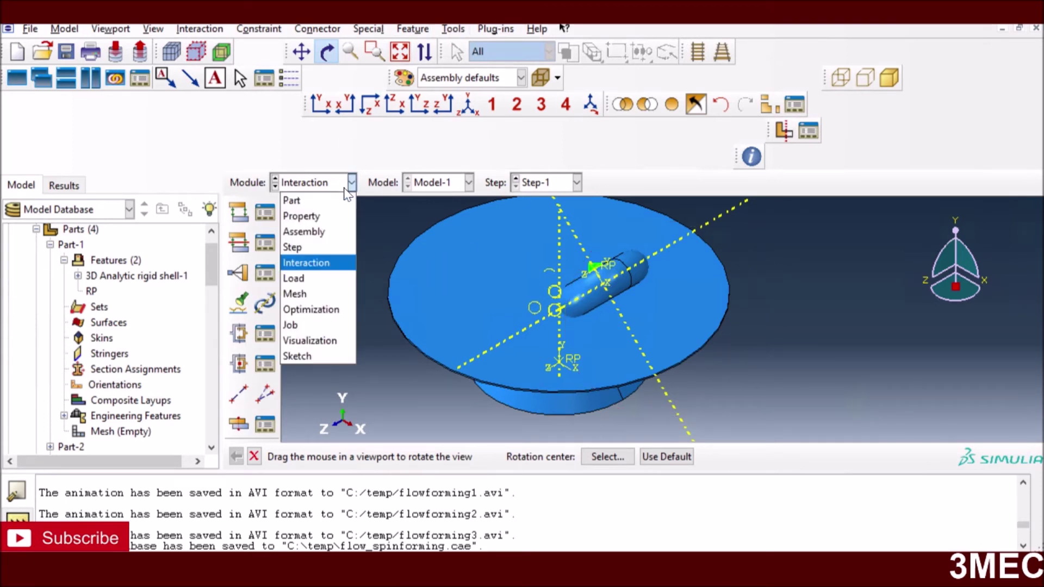
pyautogui.click(318, 205)
pyautogui.click(536, 183)
pyautogui.click(538, 201)
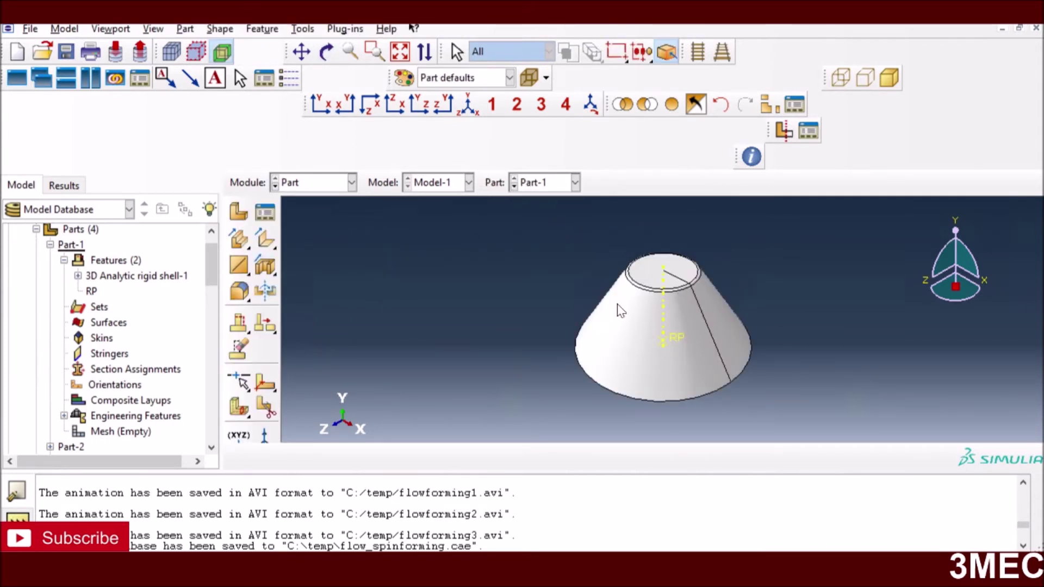
pyautogui.click(302, 29)
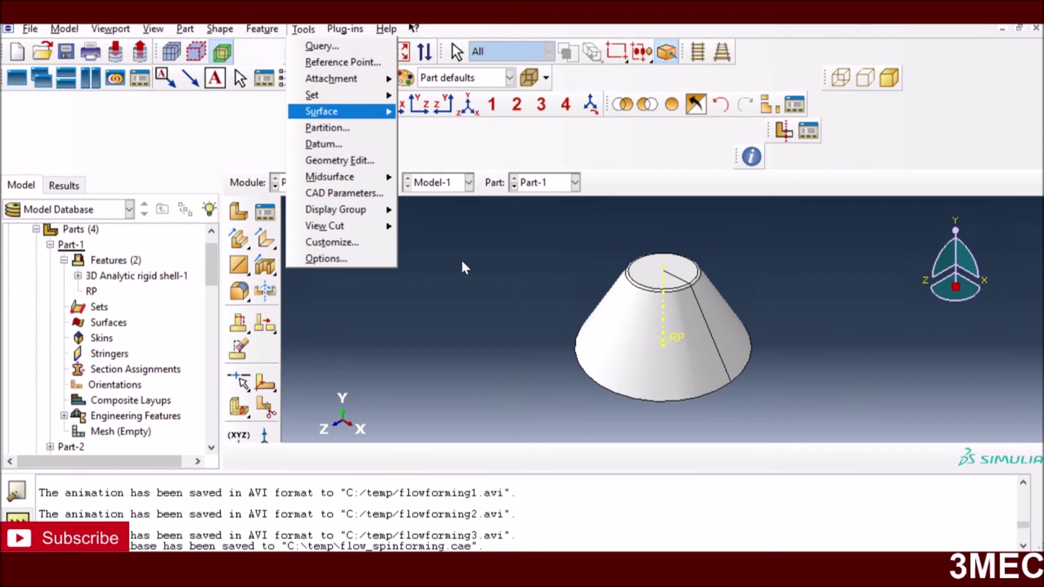
pyautogui.click(464, 282)
pyautogui.click(548, 184)
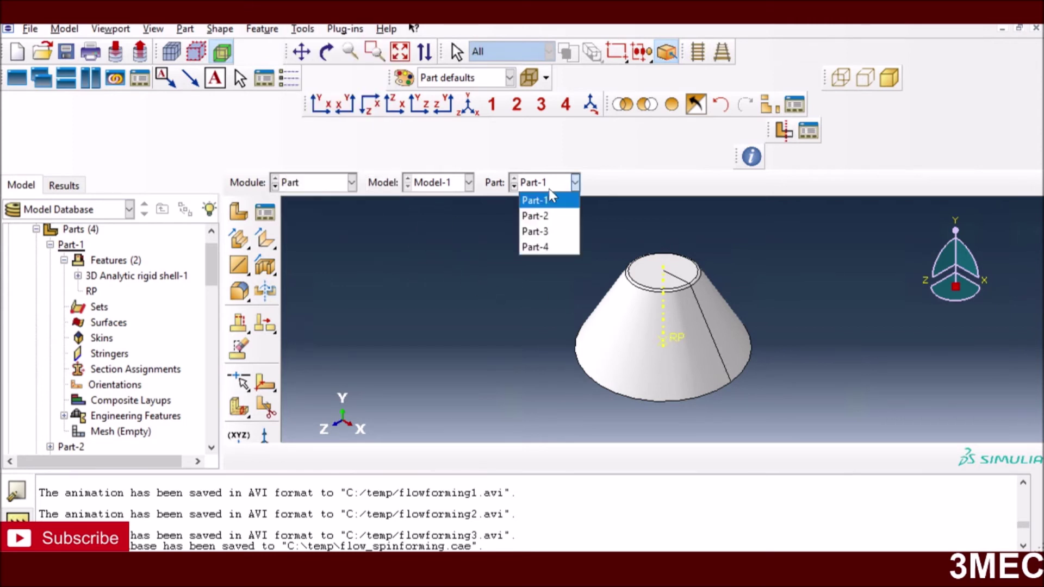
pyautogui.click(543, 232)
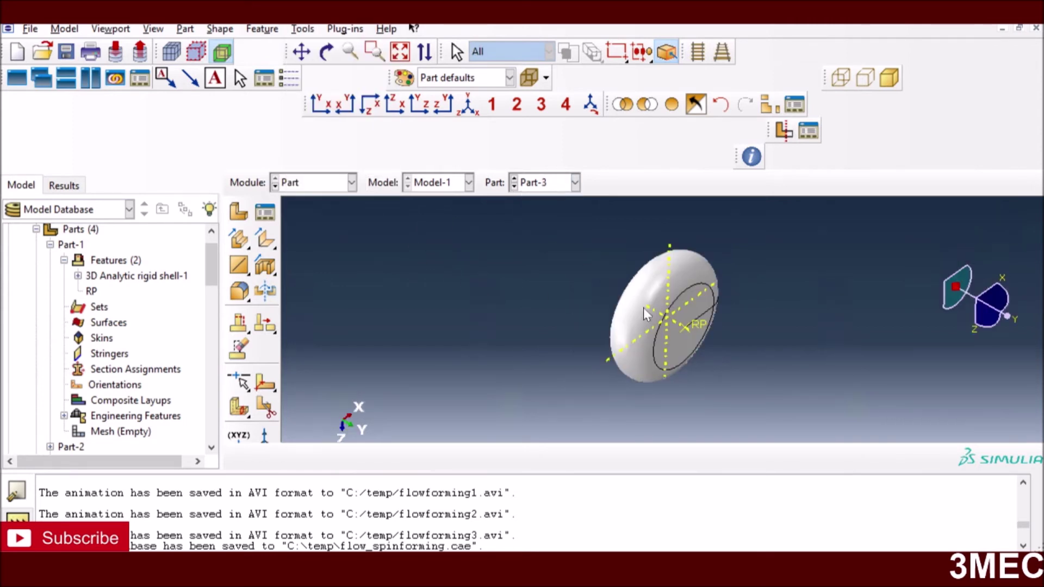
# Return to the Interaction module and review the master surface, slave surface and options of the tie constraint Constraint-1
pyautogui.click(287, 182)
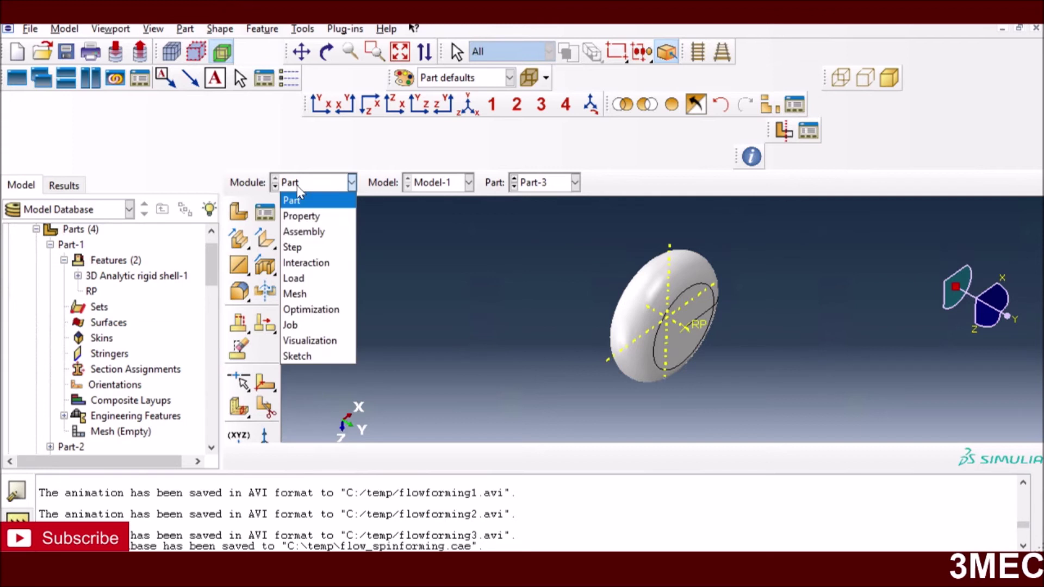
pyautogui.click(308, 263)
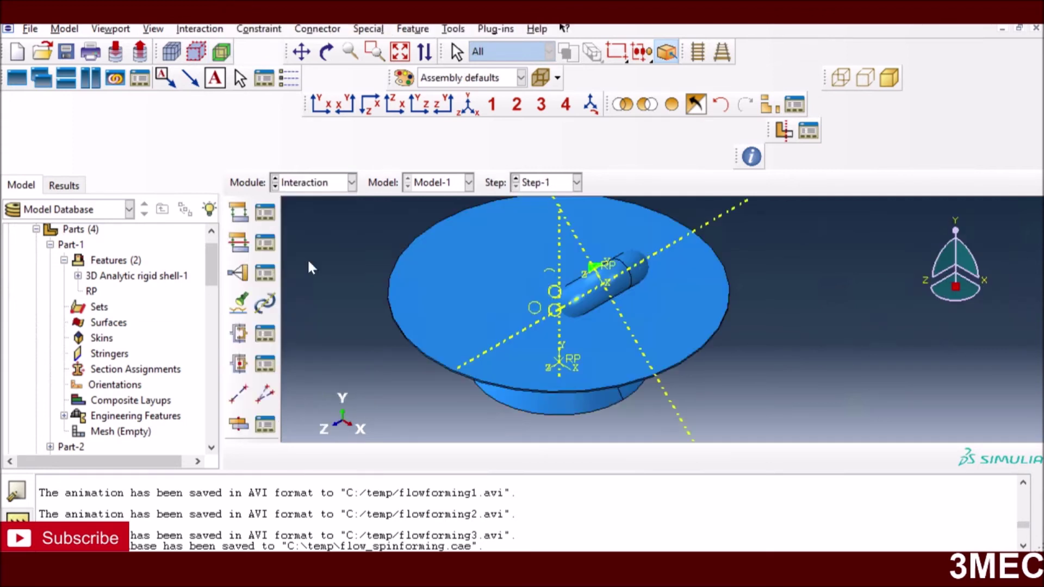
pyautogui.click(268, 276)
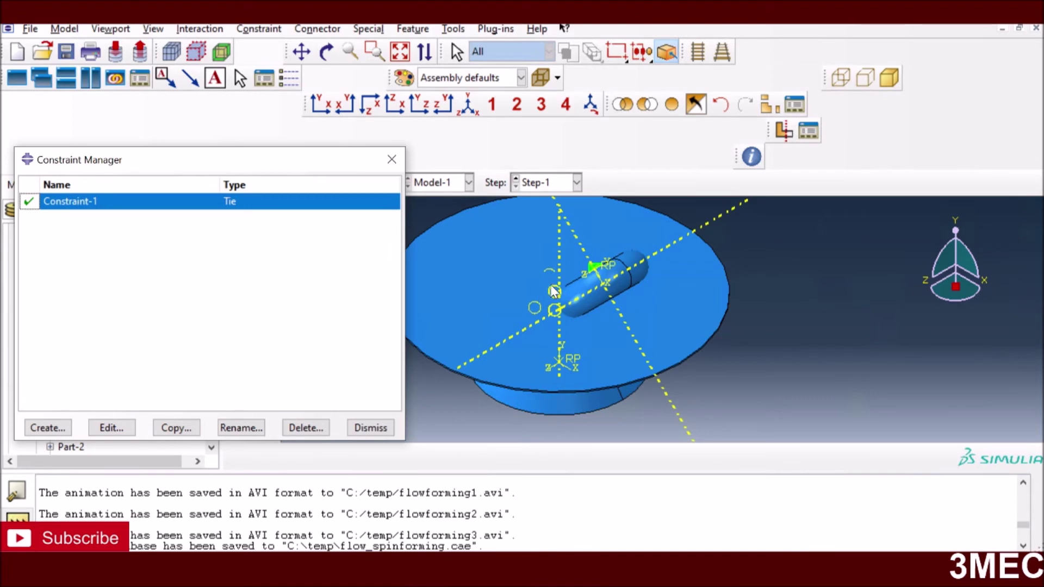
pyautogui.click(129, 429)
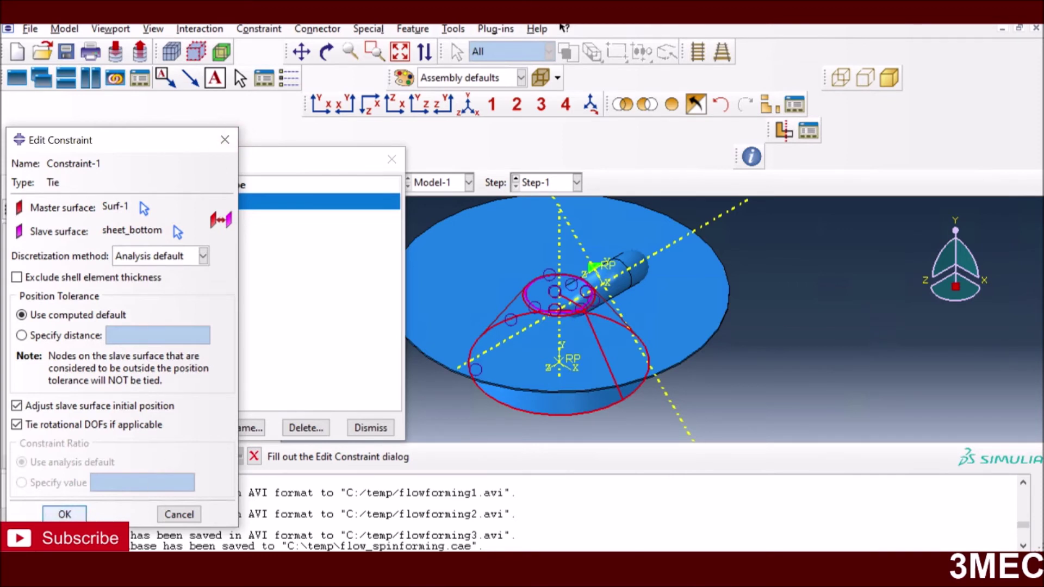
pyautogui.click(64, 514)
pyautogui.click(370, 427)
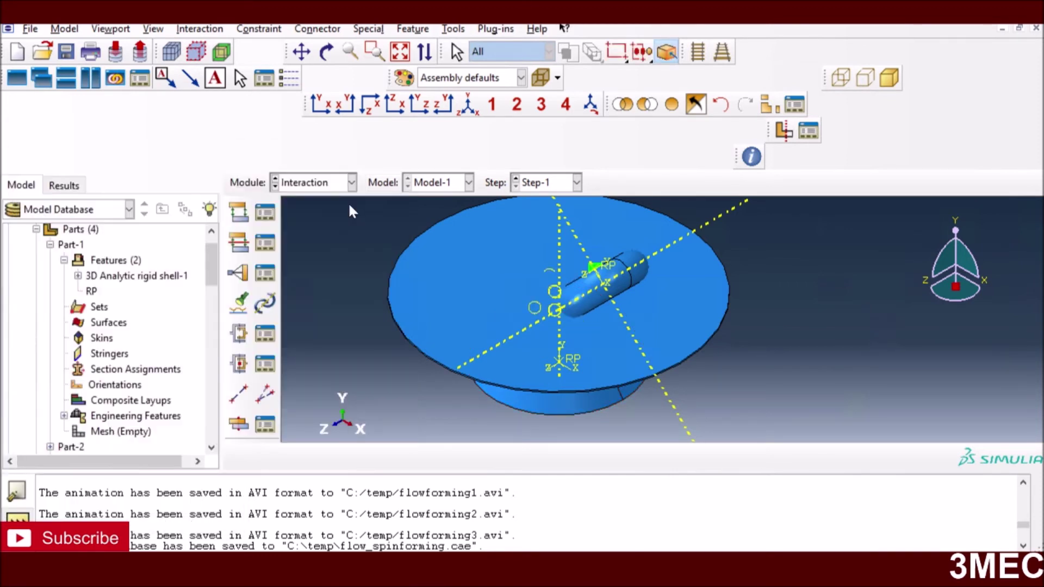
# Switch to the Load module
pyautogui.click(381, 29)
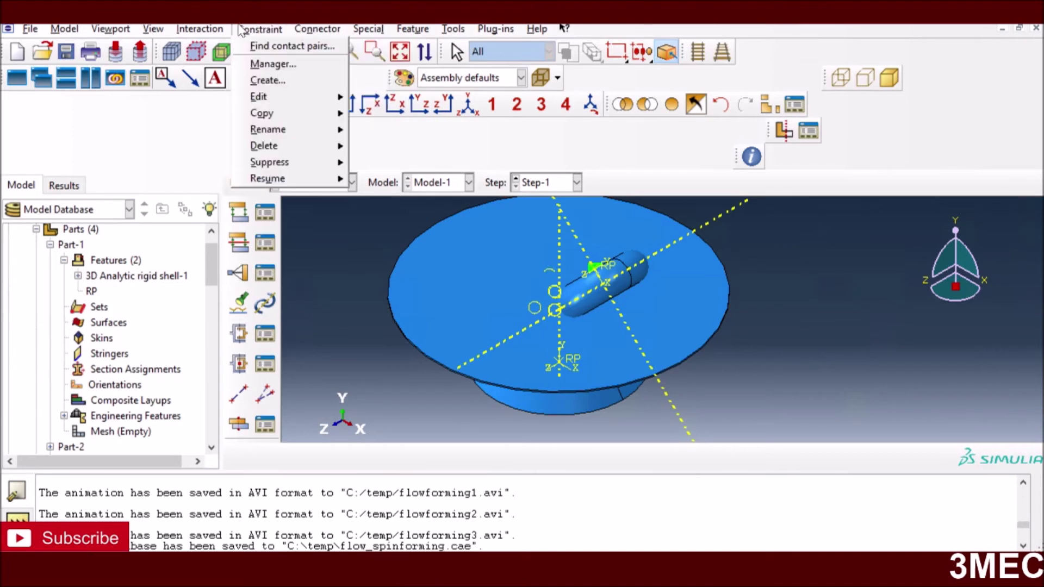
pyautogui.click(351, 186)
pyautogui.click(352, 183)
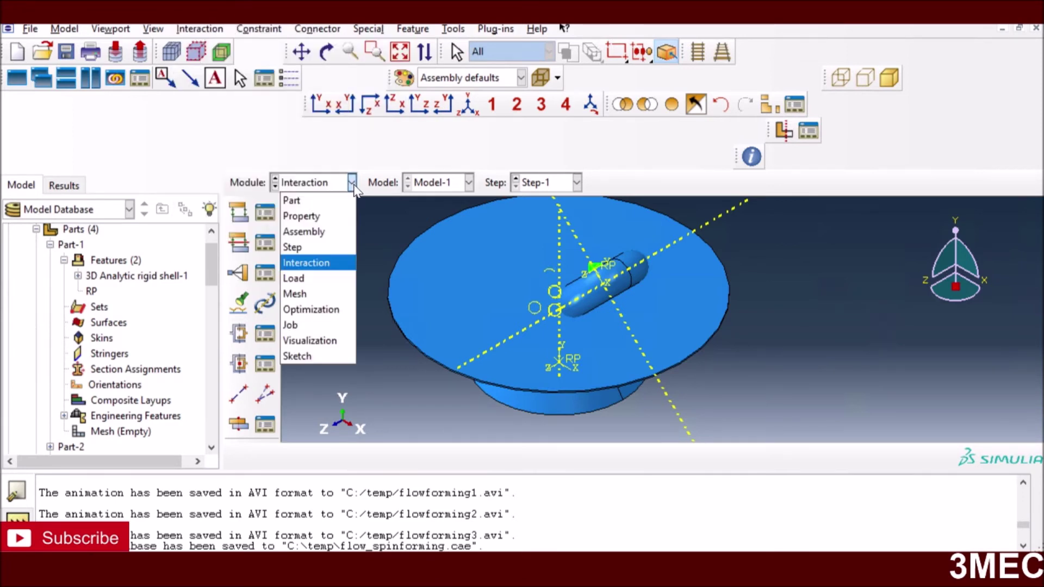
pyautogui.click(308, 282)
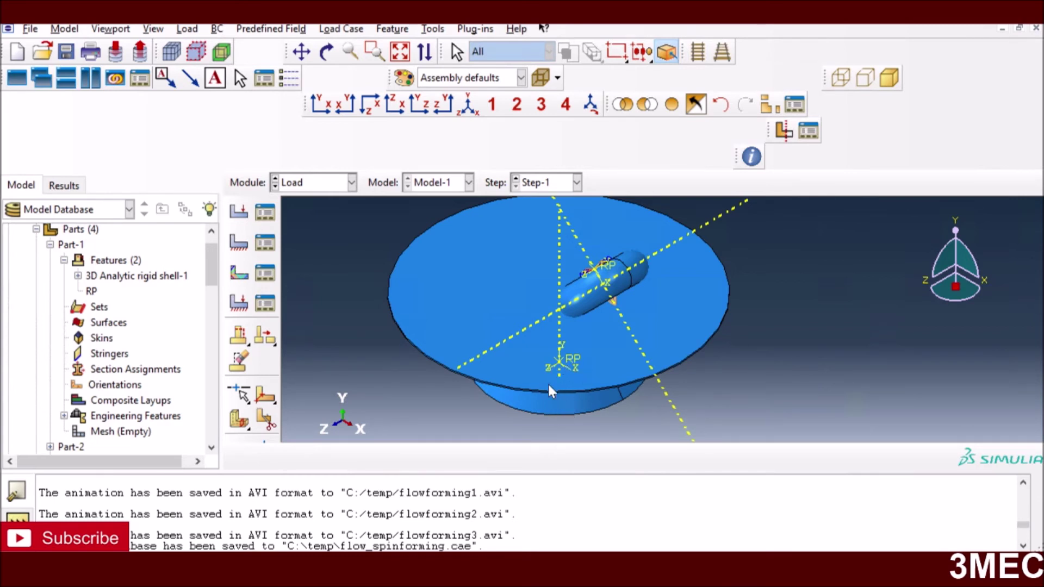
# List the boundary conditions and review the displacement/rotation settings of BC-1 in Step-1
pyautogui.click(266, 244)
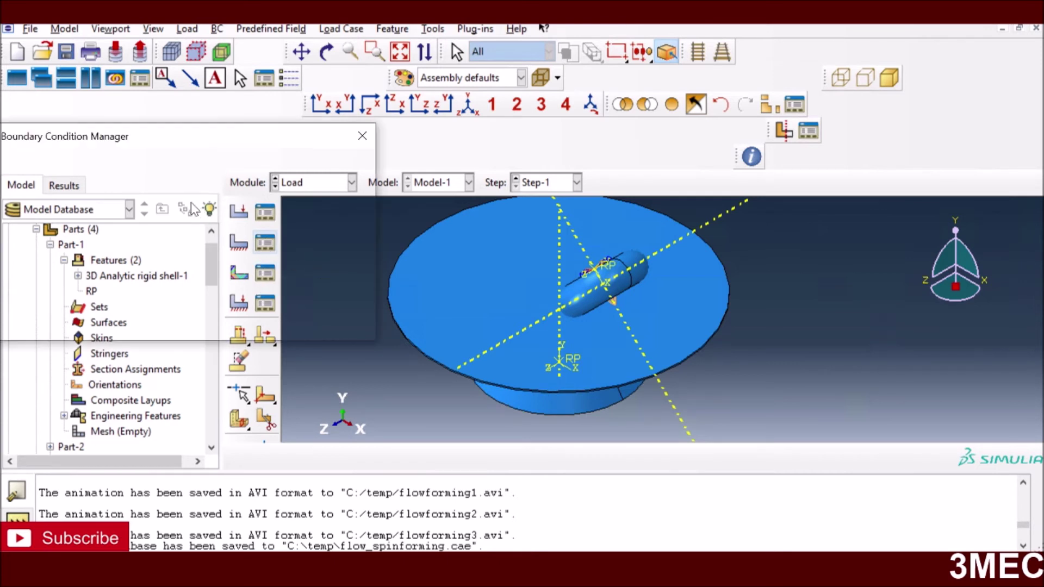
pyautogui.click(136, 223)
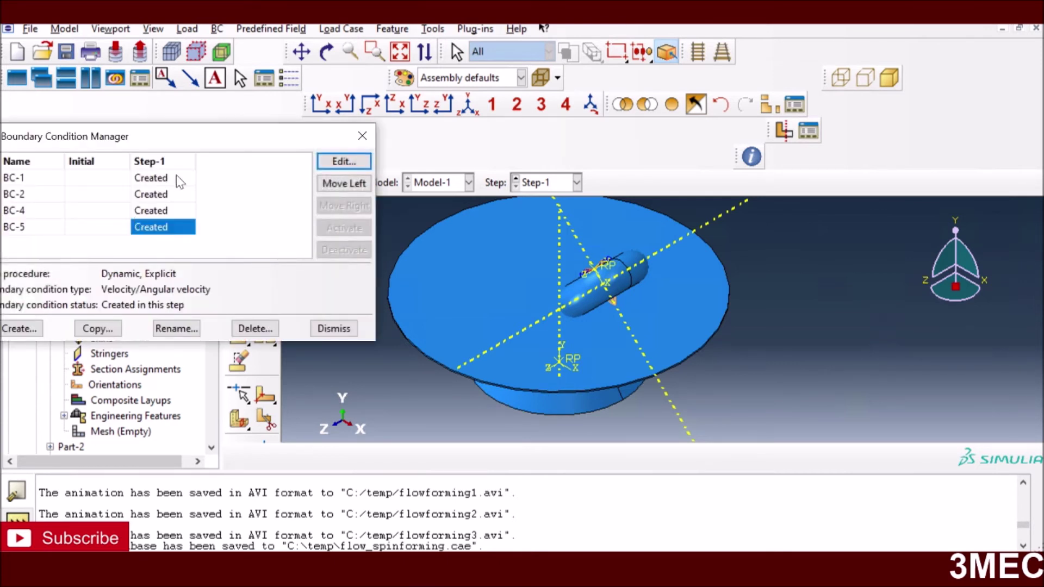
pyautogui.click(157, 178)
pyautogui.click(357, 162)
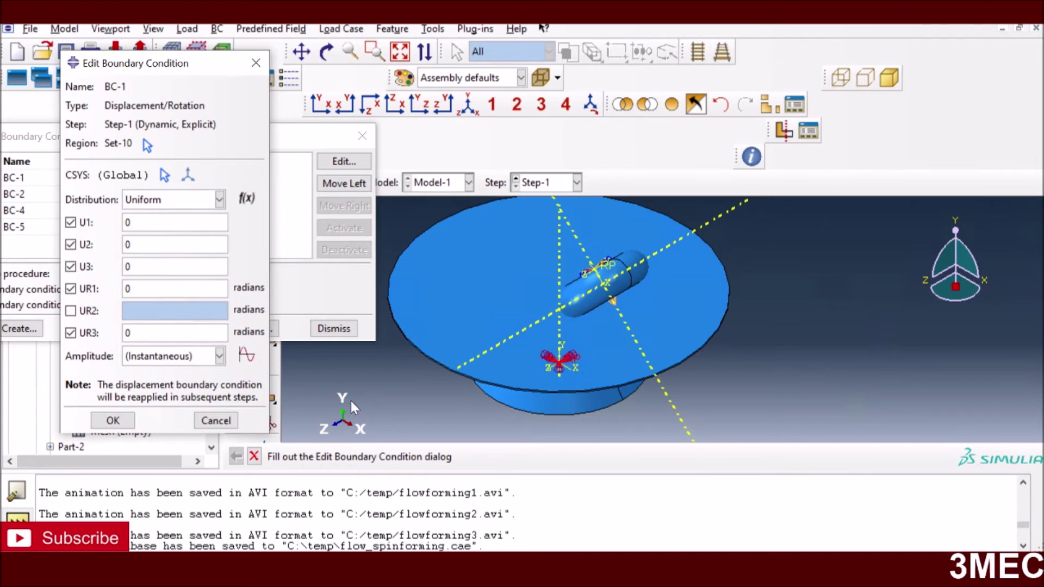
pyautogui.click(112, 420)
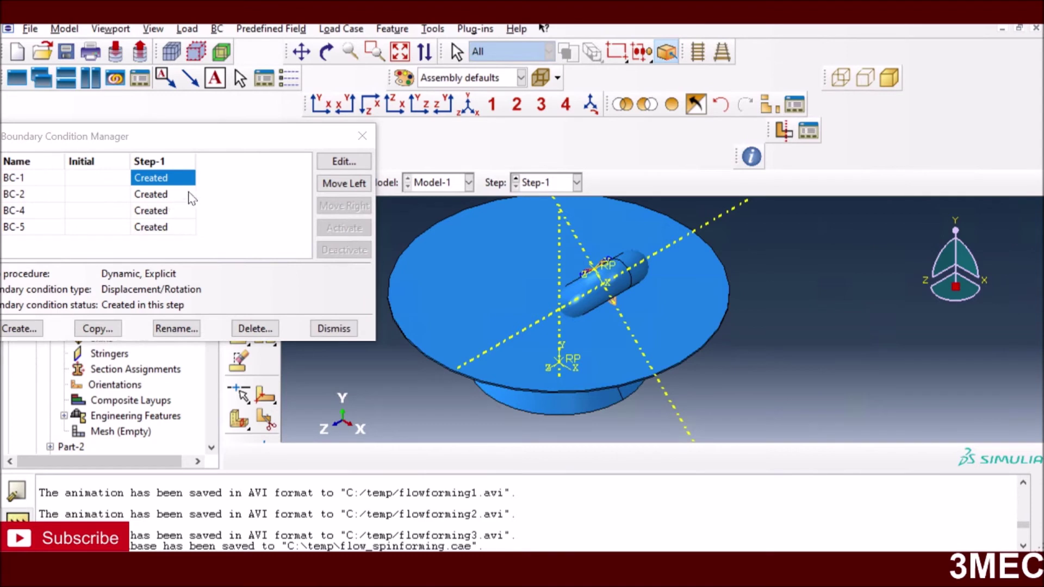
# Review the angular velocity settings of boundary condition BC-2 in Step-1
pyautogui.click(163, 194)
pyautogui.click(338, 161)
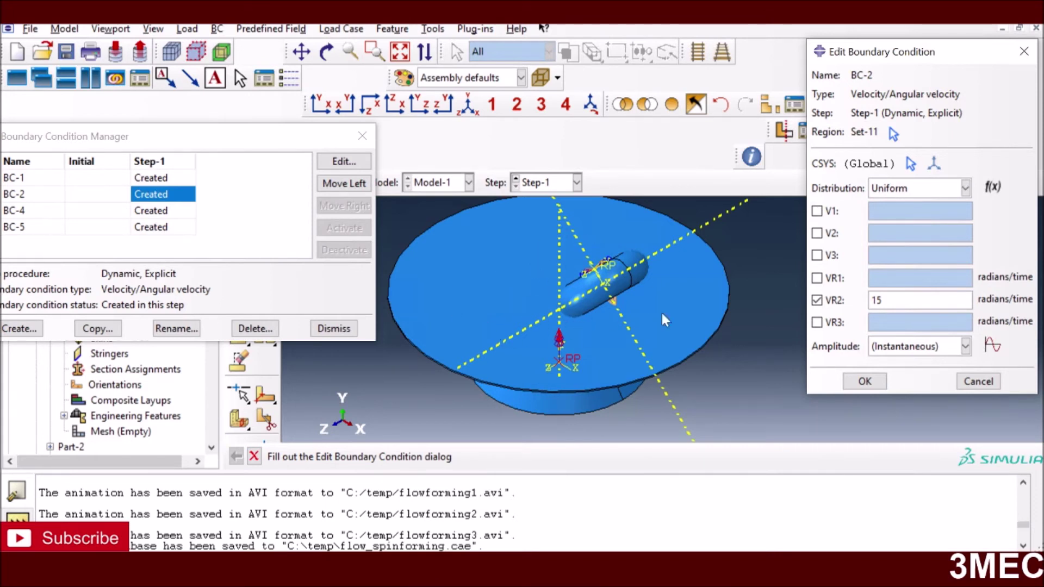
pyautogui.click(865, 382)
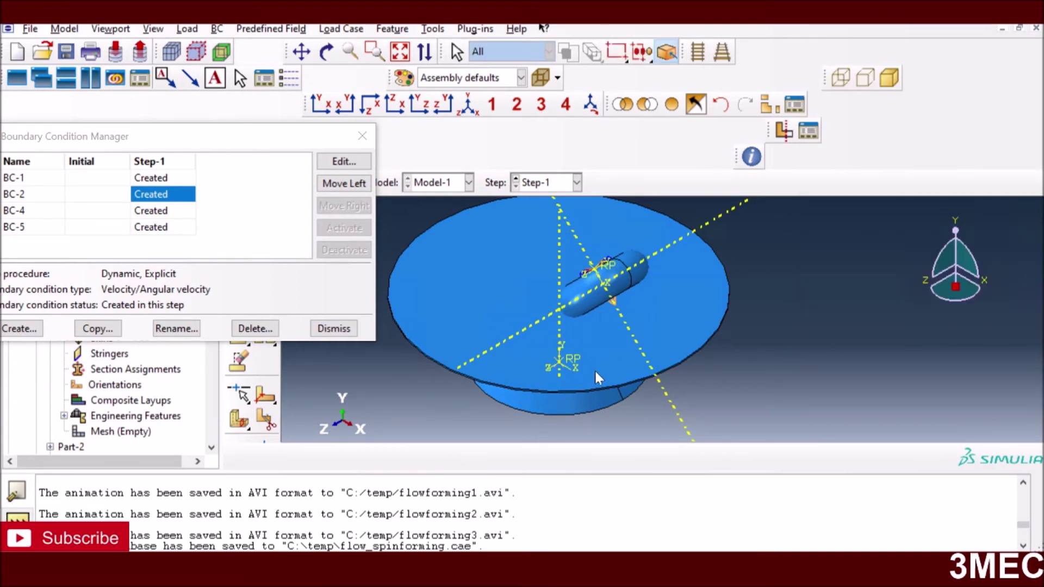
# Review the constrained degrees of freedom, coordinate system and amplitude of BC-4, and inspect its location on the roller from a rotated angle
pyautogui.click(148, 212)
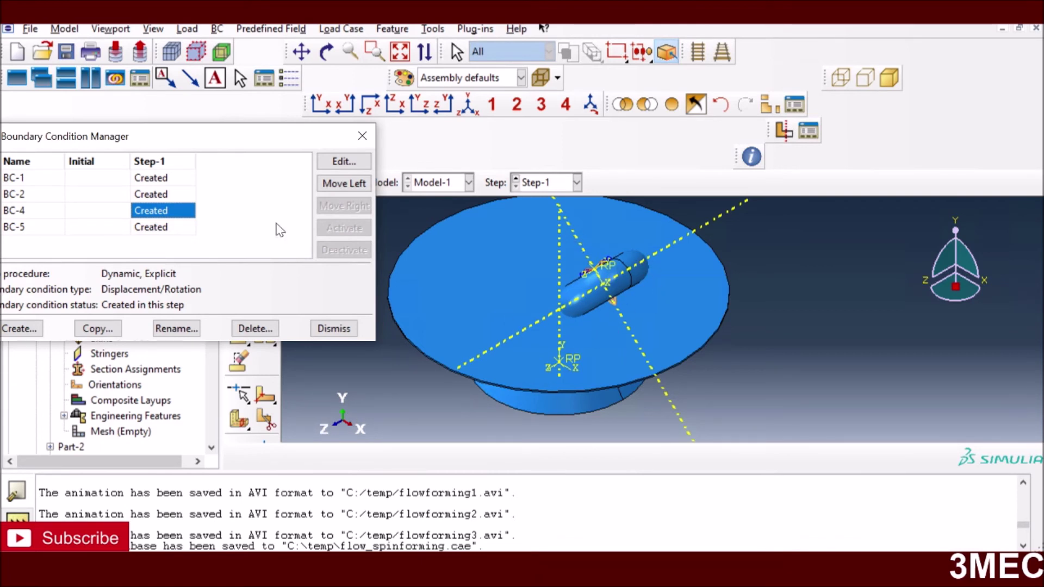
pyautogui.click(344, 161)
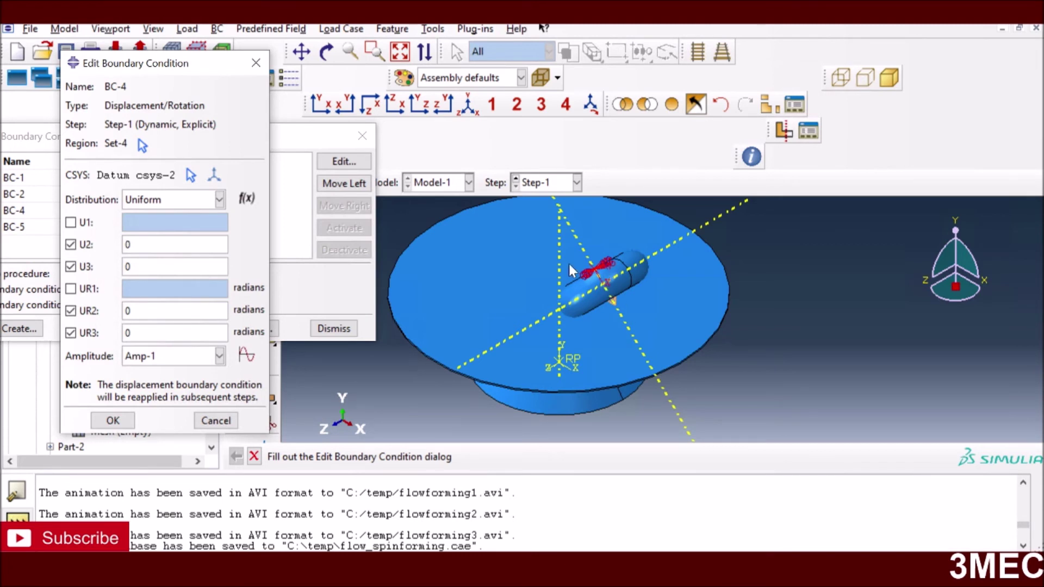
pyautogui.click(327, 53)
pyautogui.moveTo(732, 322); pyautogui.dragTo(577, 313)
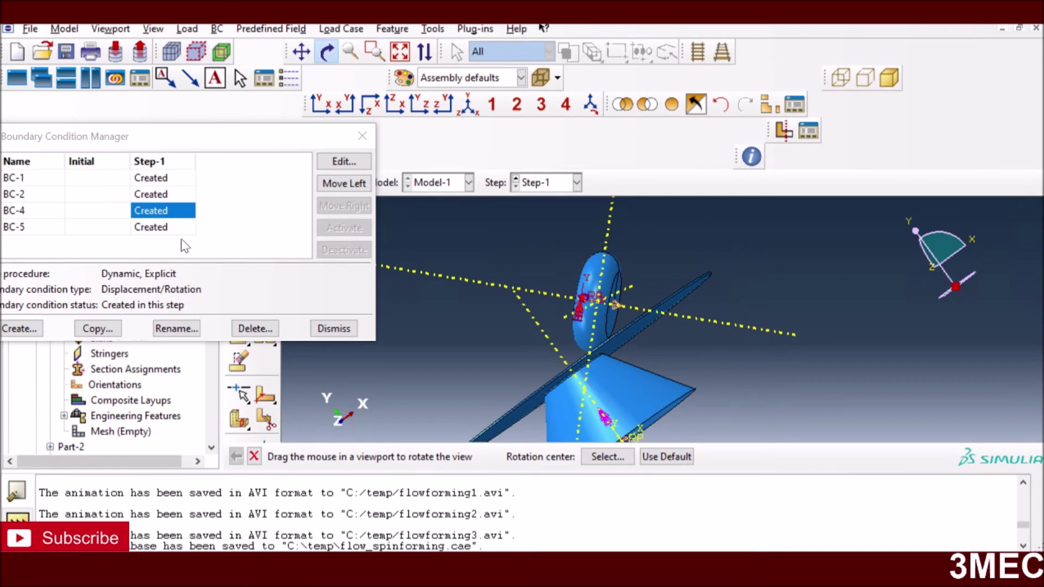
pyautogui.click(341, 161)
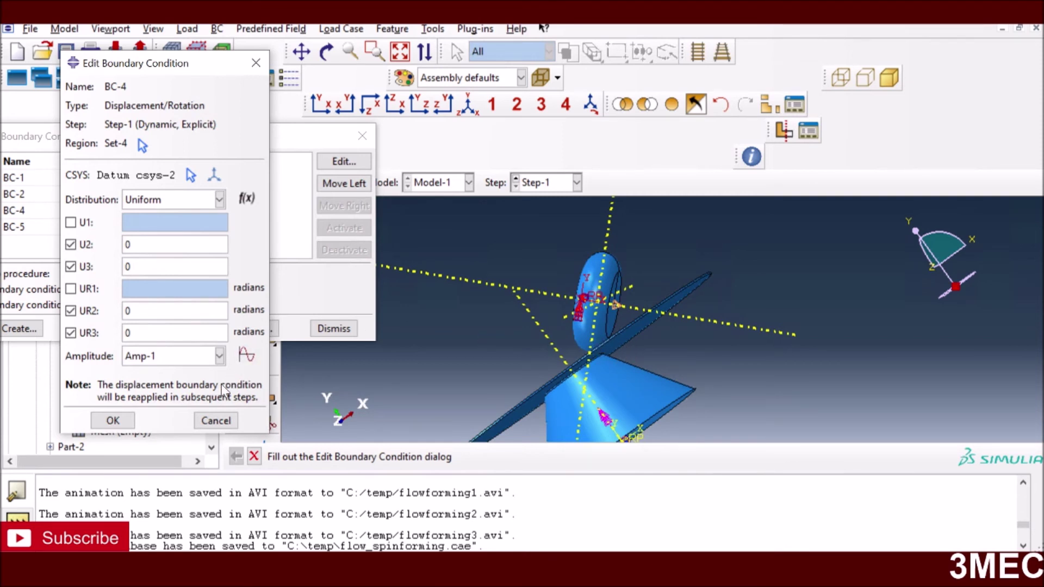
pyautogui.click(113, 420)
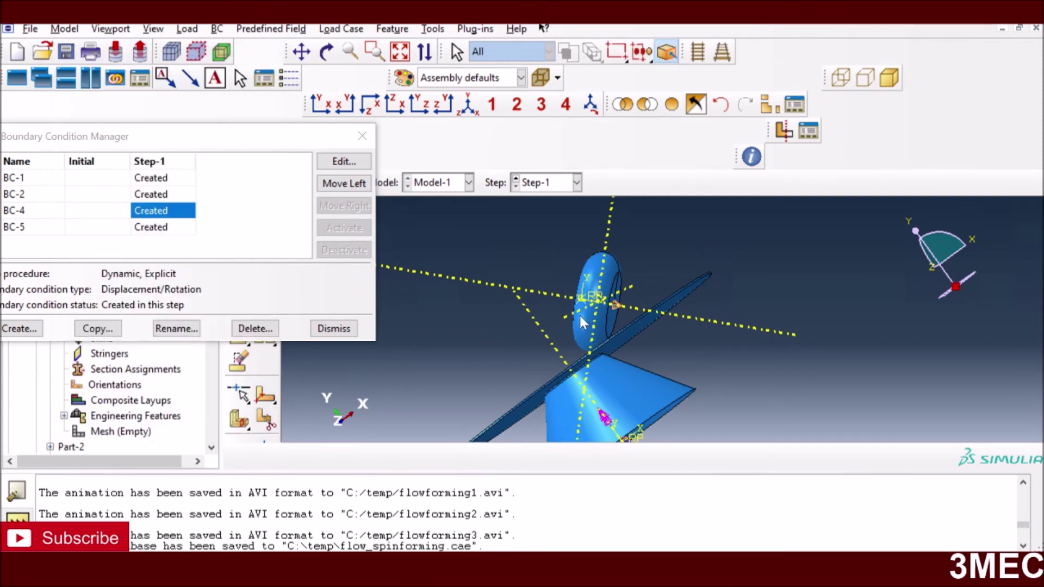
# Review the velocity, coordinate system and amplitude of boundary condition BC-5 without changing it
pyautogui.click(163, 227)
pyautogui.click(344, 162)
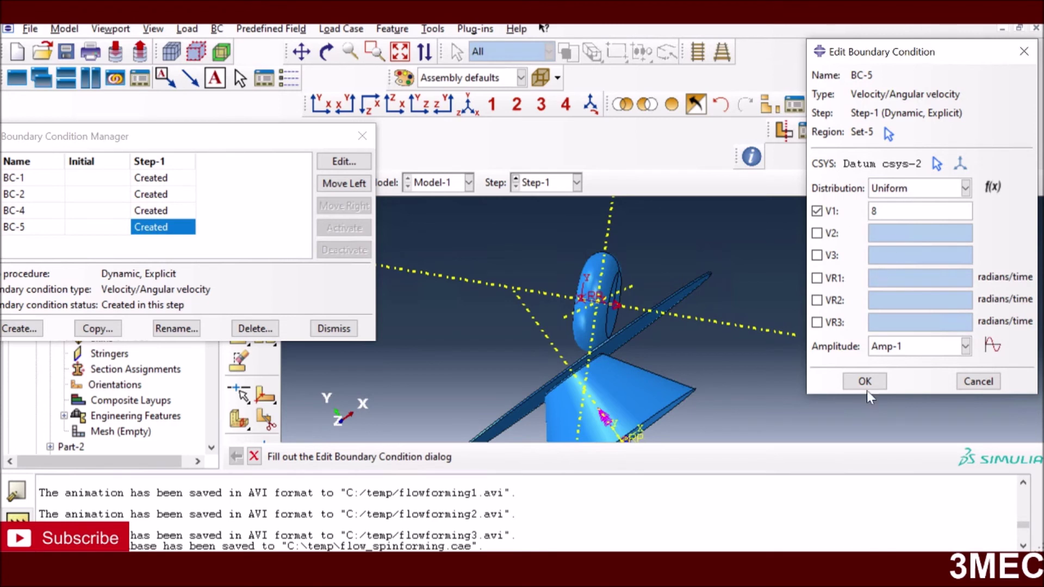
pyautogui.click(978, 383)
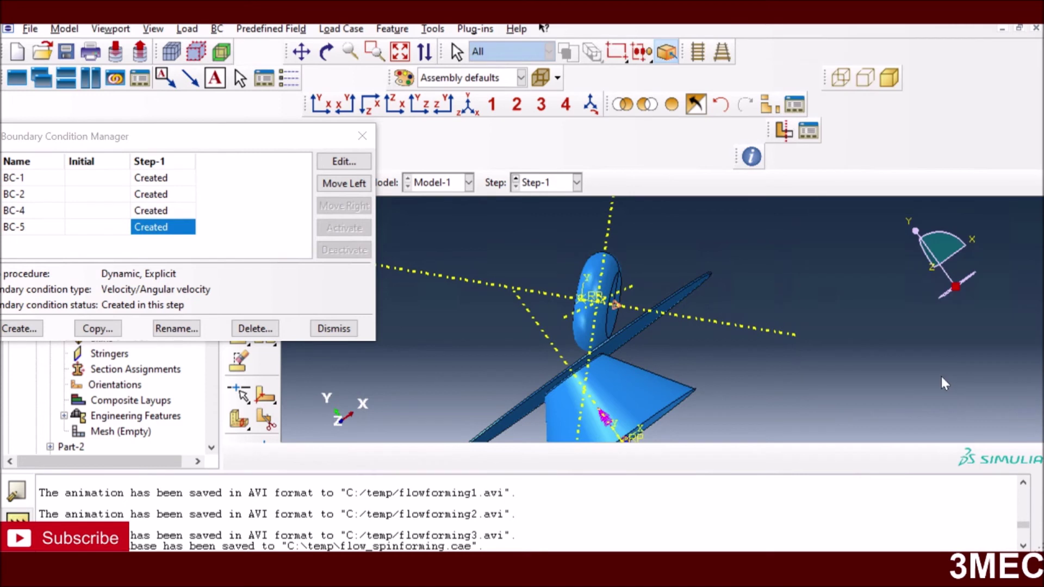
# Review the tabular time and amplitude data of Amp-1, and close the amplitude and boundary condition managers
pyautogui.click(434, 29)
pyautogui.moveTo(466, 145)
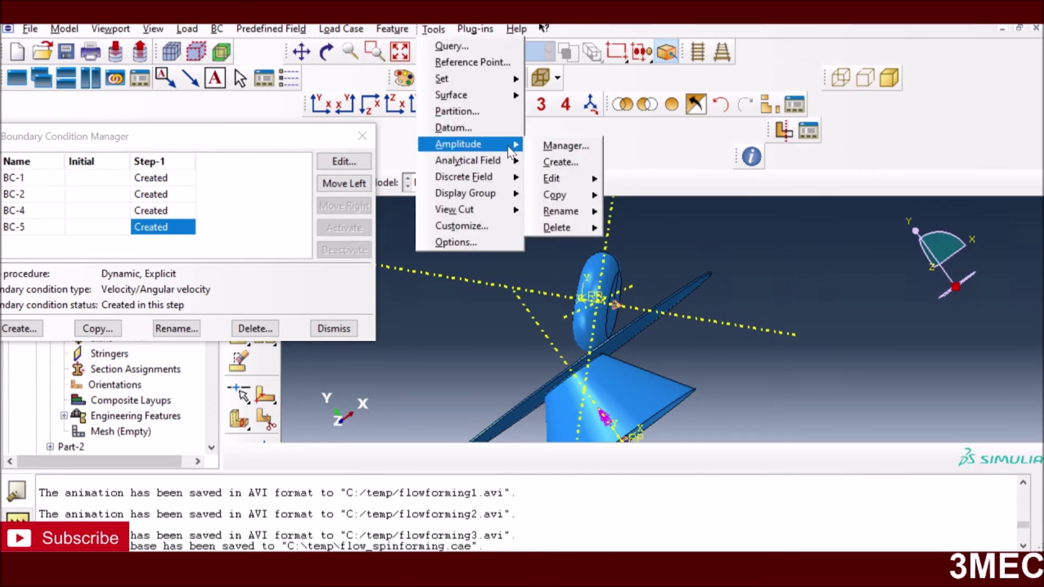
pyautogui.click(542, 147)
pyautogui.click(106, 167)
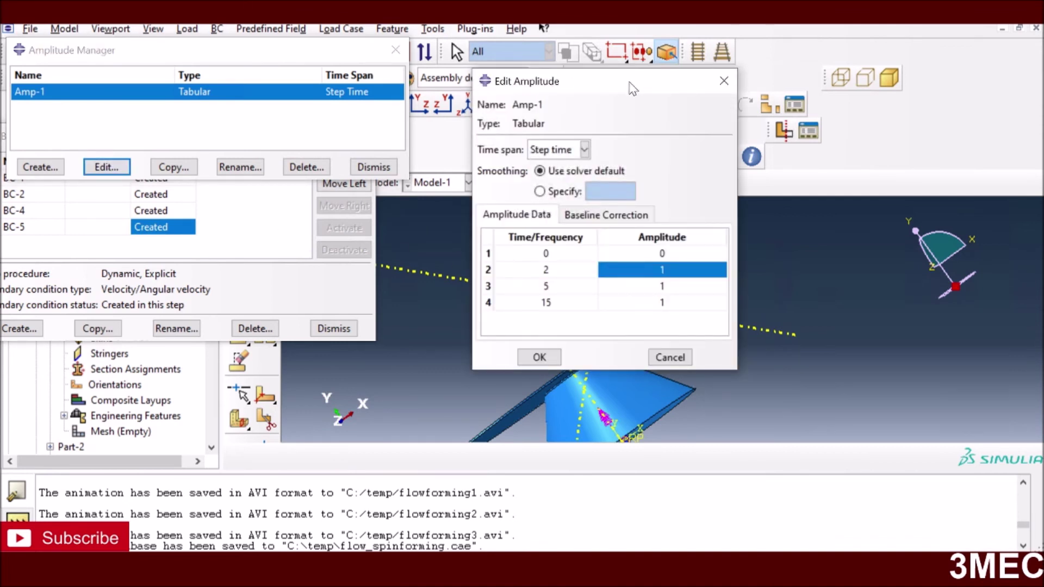
pyautogui.moveTo(670, 88); pyautogui.dragTo(705, 88)
pyautogui.moveTo(590, 83); pyautogui.dragTo(897, 75)
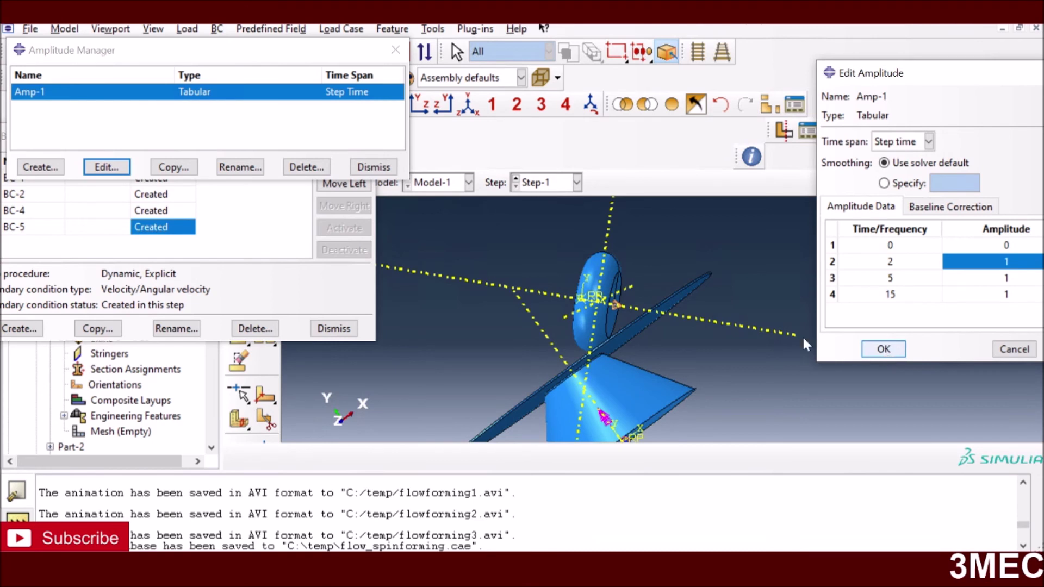
pyautogui.click(883, 349)
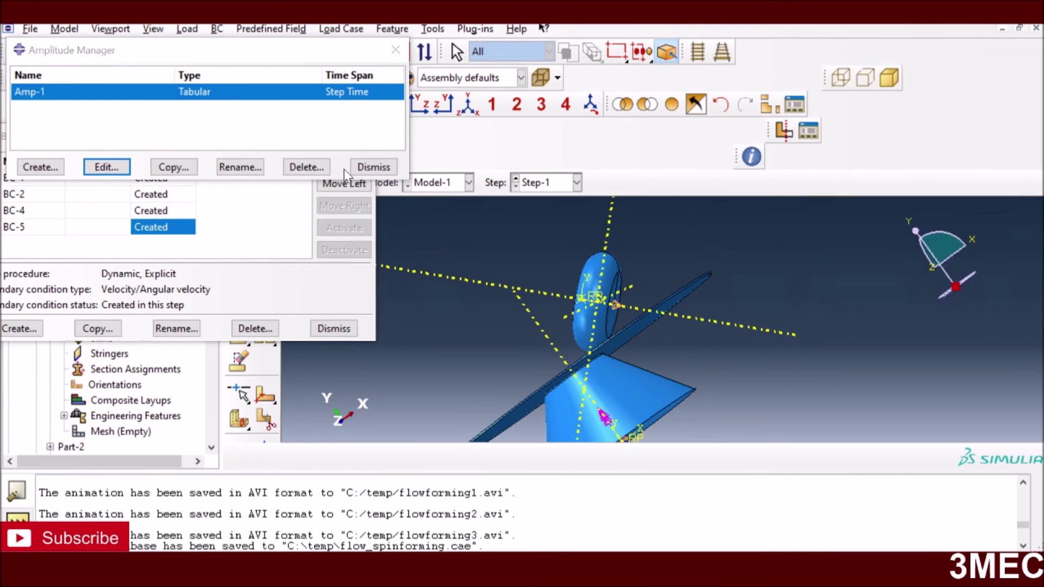
pyautogui.click(363, 168)
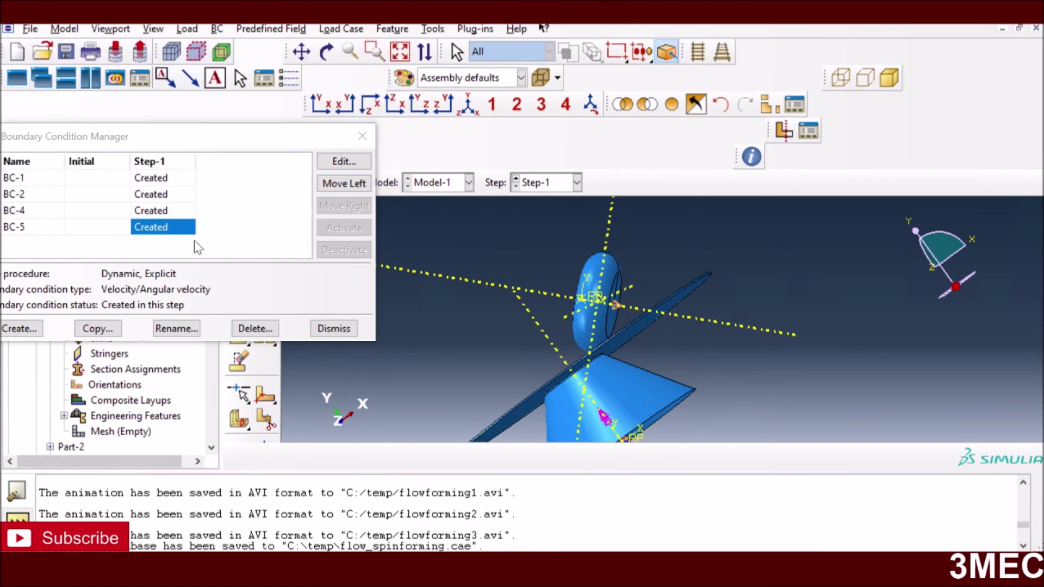
pyautogui.click(330, 330)
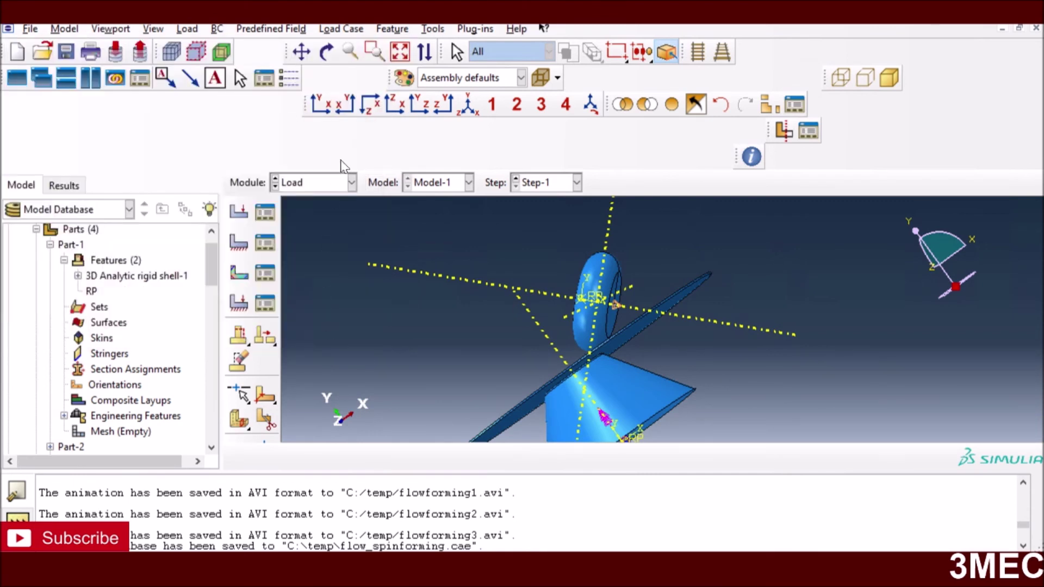
pyautogui.click(341, 29)
pyautogui.click(296, 29)
pyautogui.click(391, 29)
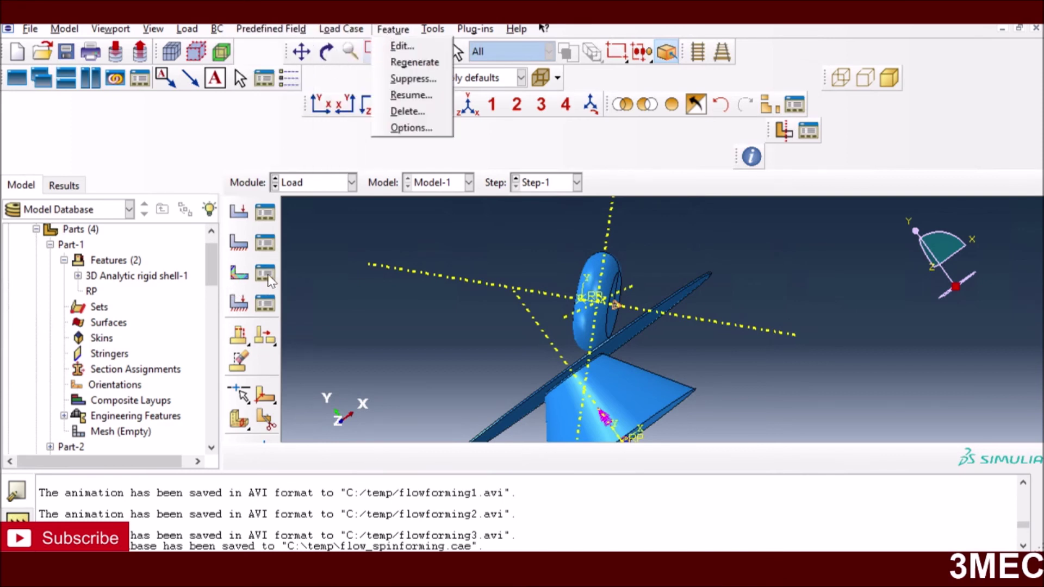
# Return to the Interaction module and open the contact property IntProp-1 for editing
pyautogui.click(313, 188)
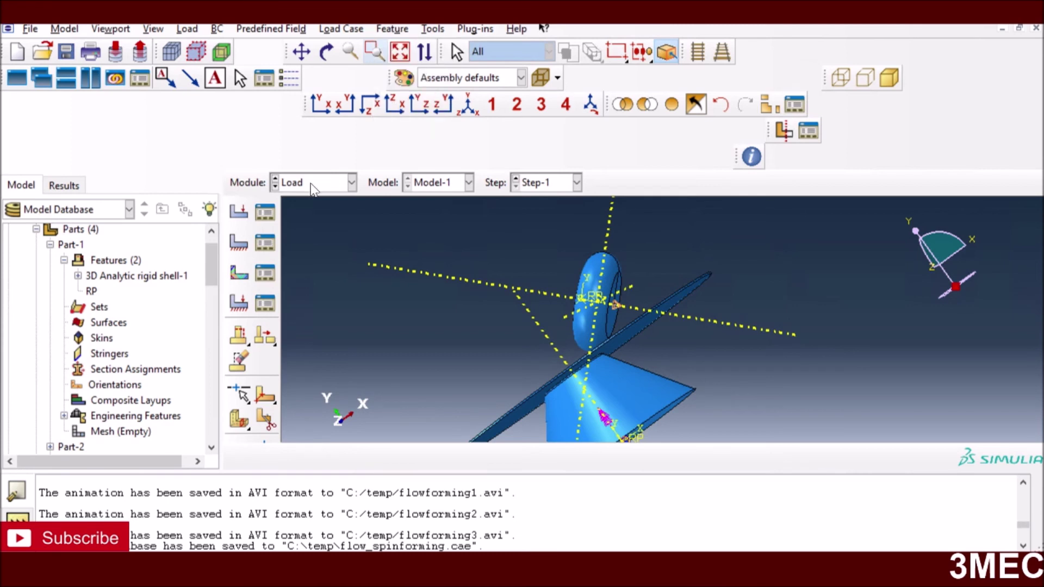
pyautogui.click(309, 190)
pyautogui.click(303, 277)
pyautogui.click(311, 190)
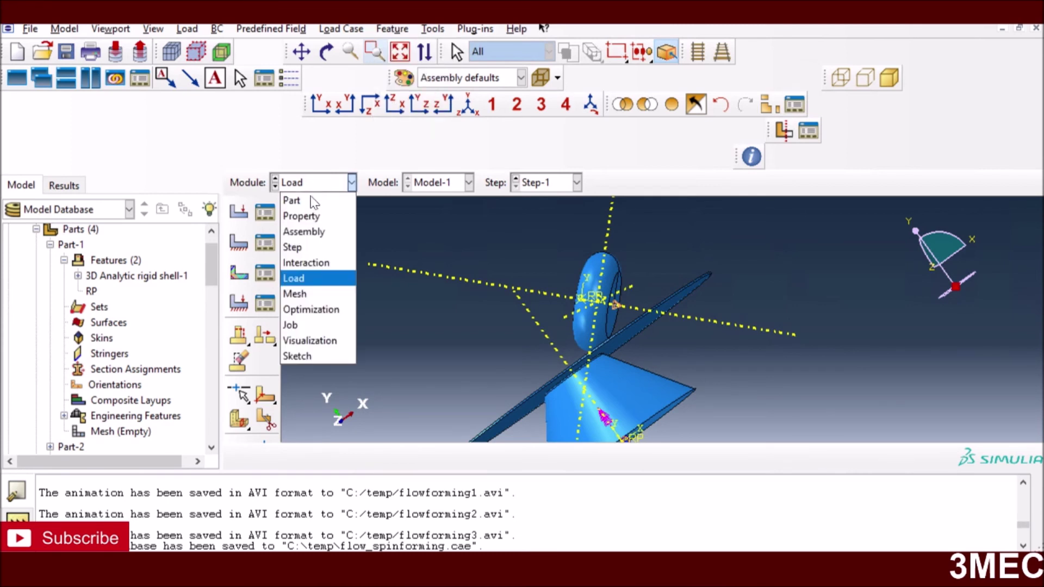
pyautogui.click(303, 262)
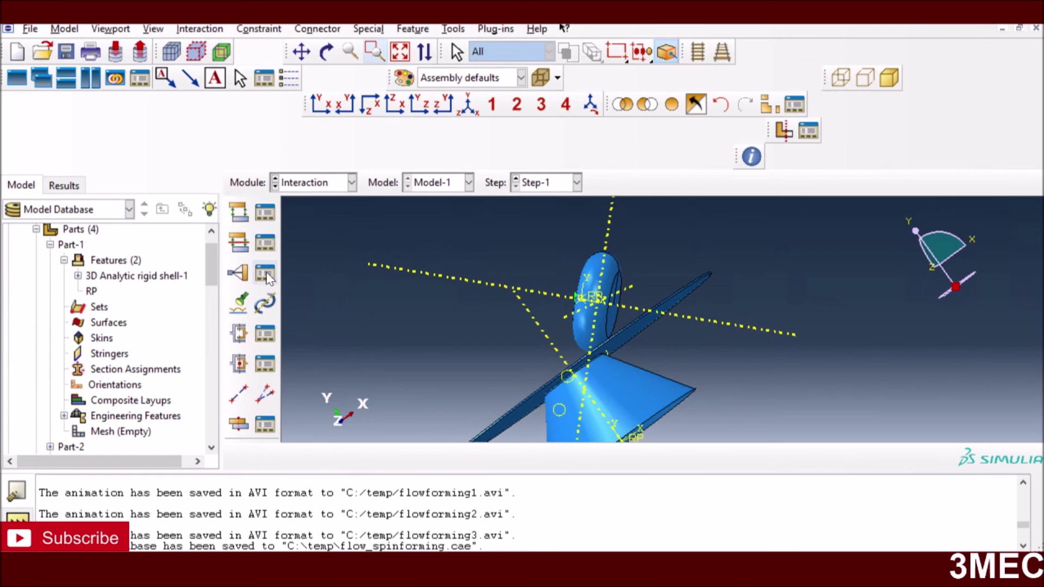
pyautogui.click(265, 242)
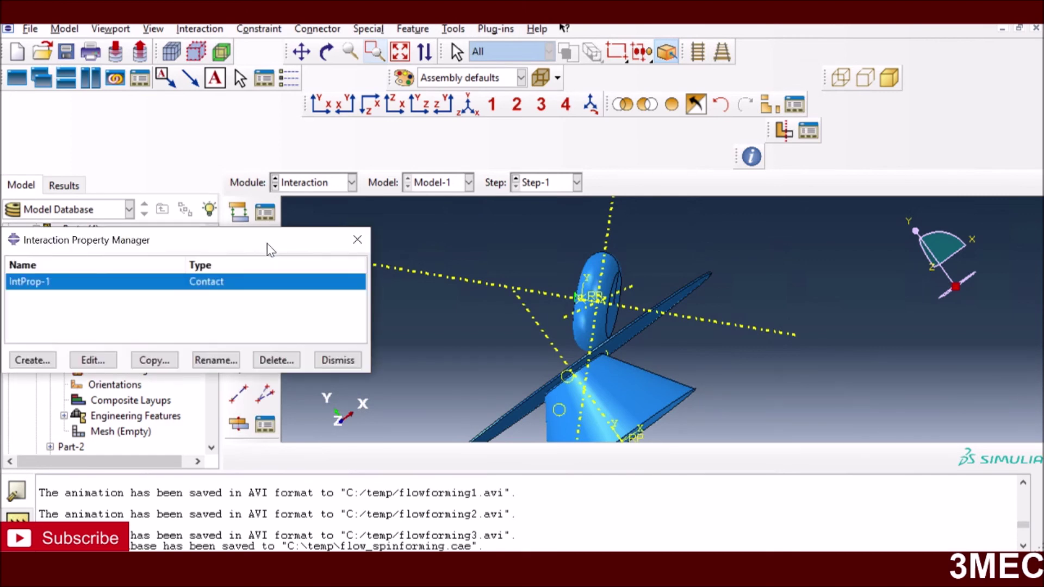
pyautogui.click(81, 360)
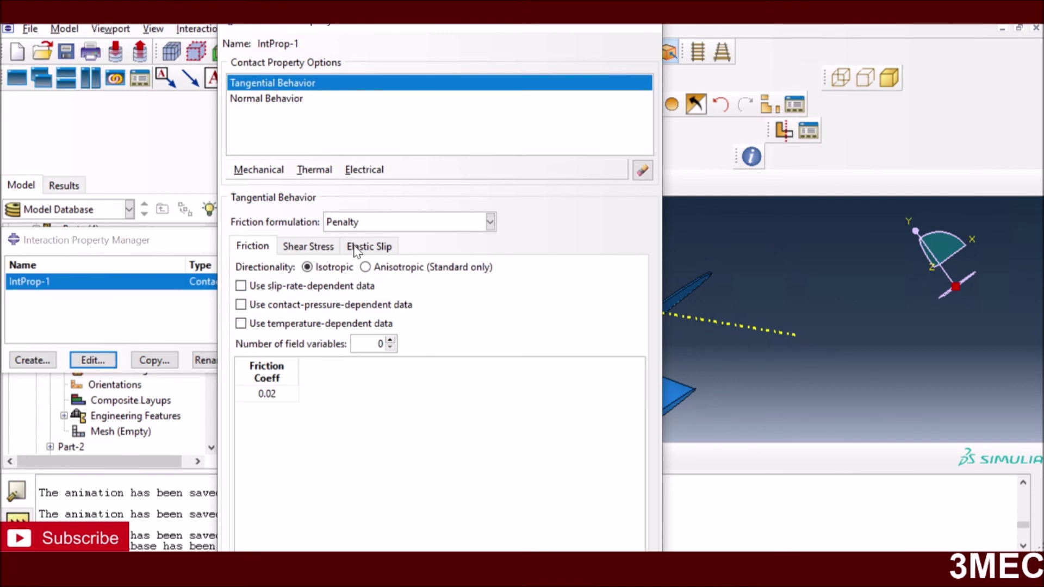
# Try the Heat Generation option in IntProp-1 with default and specified dissipated-energy fractions, and discard the changes
pyautogui.click(319, 170)
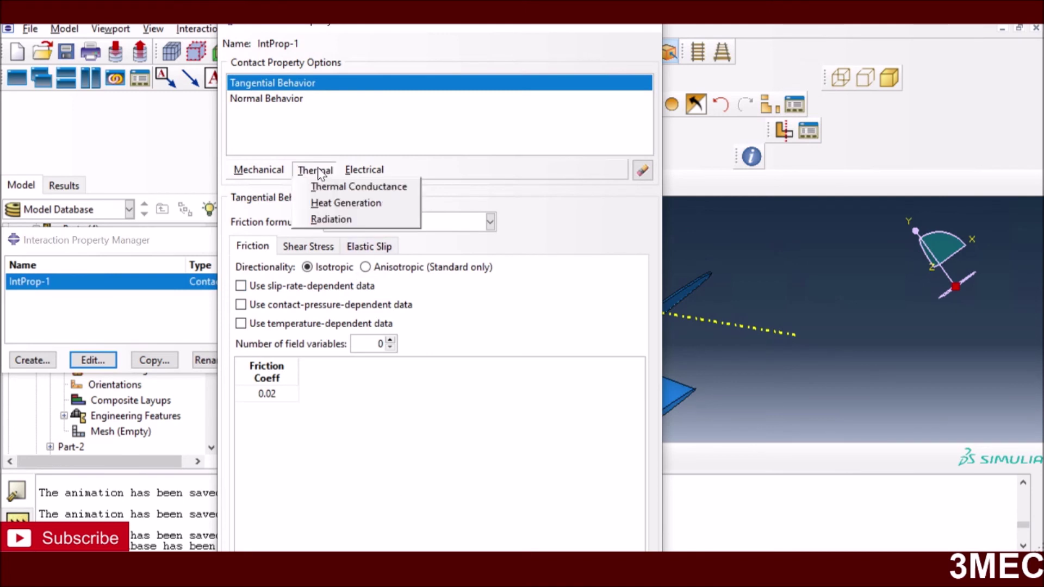
pyautogui.click(341, 204)
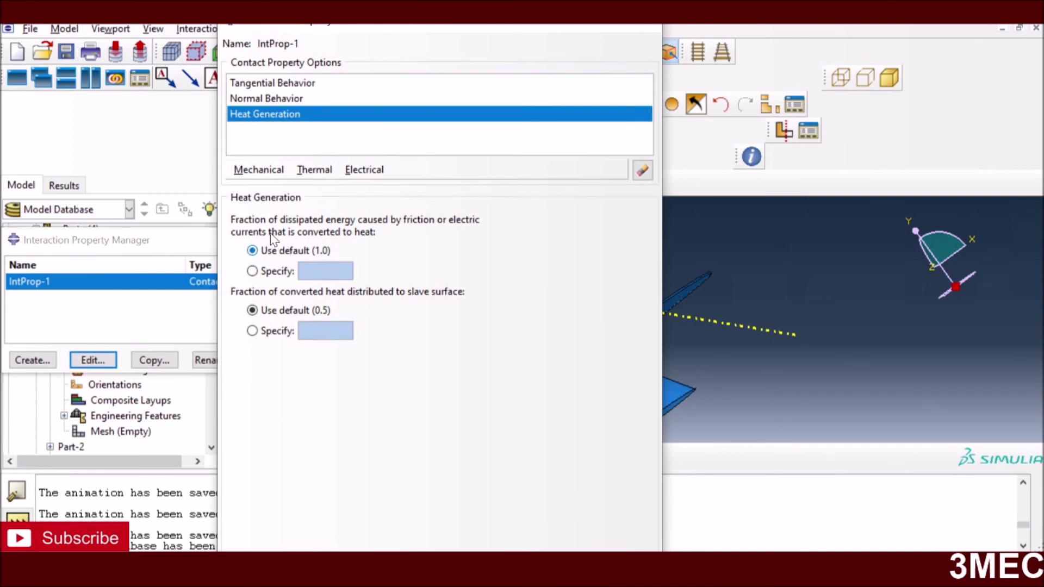
pyautogui.click(257, 276)
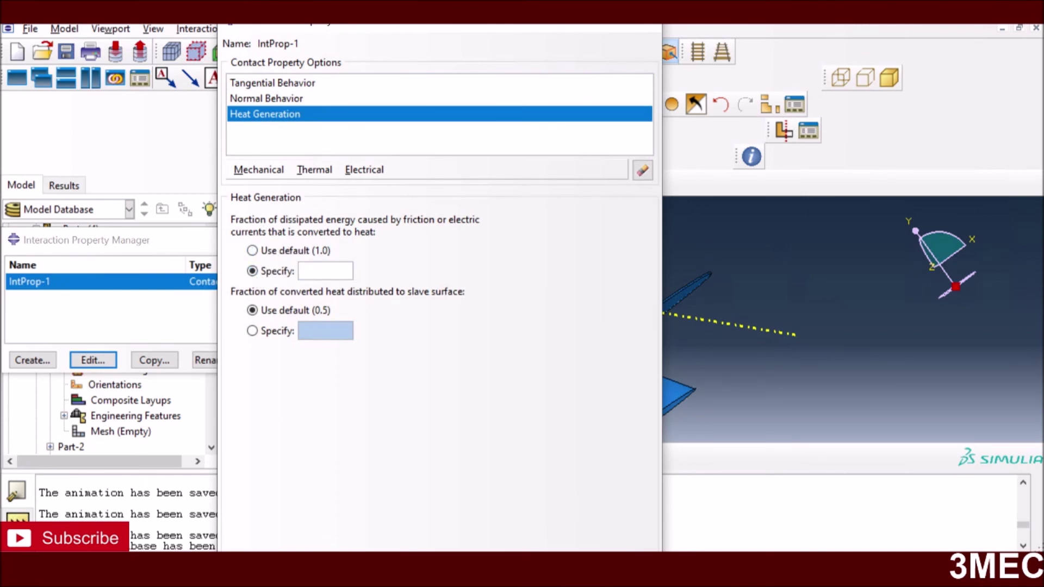
pyautogui.click(252, 254)
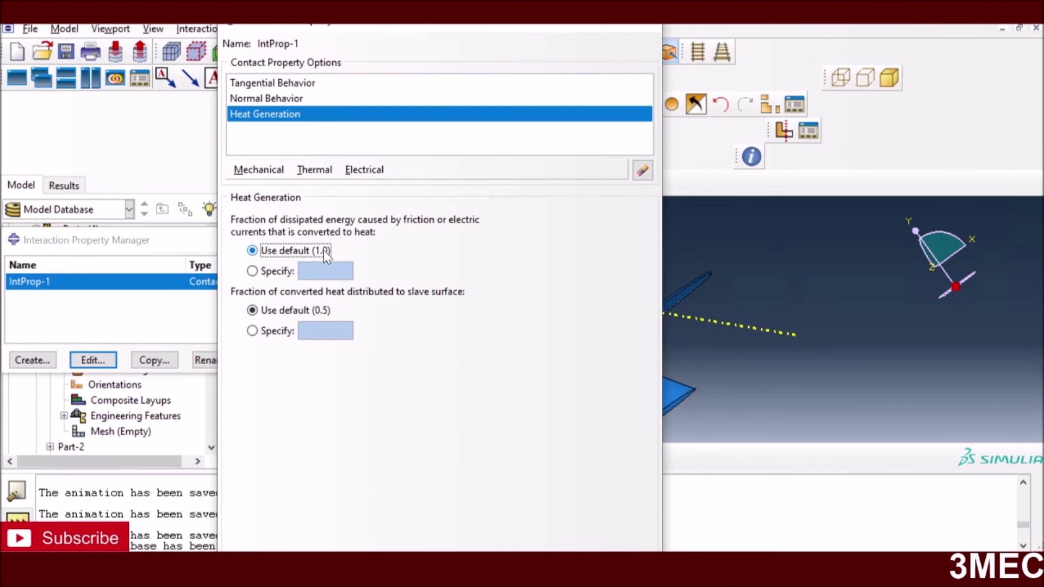
pyautogui.click(252, 271)
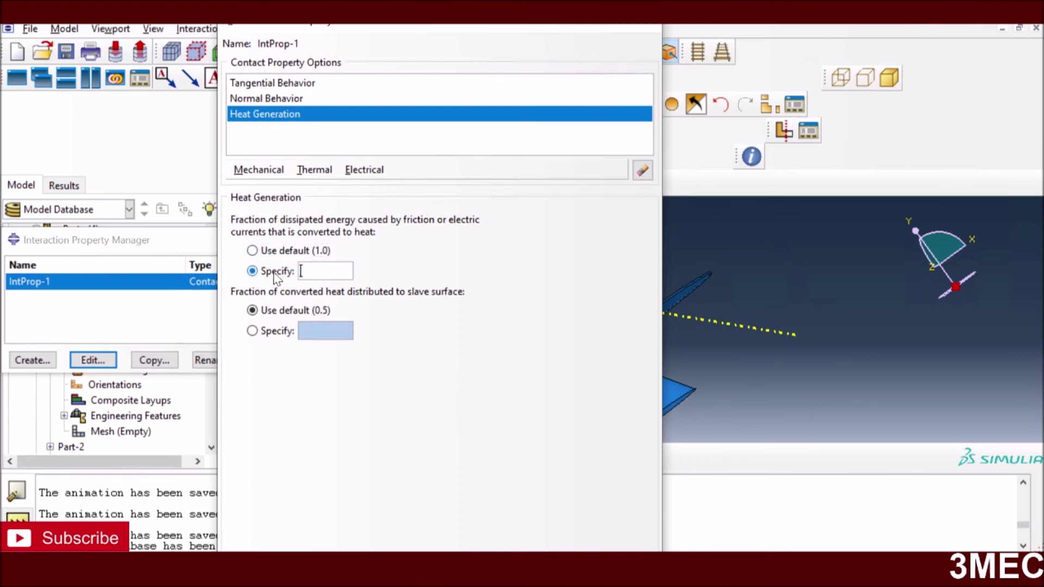
pyautogui.click(252, 250)
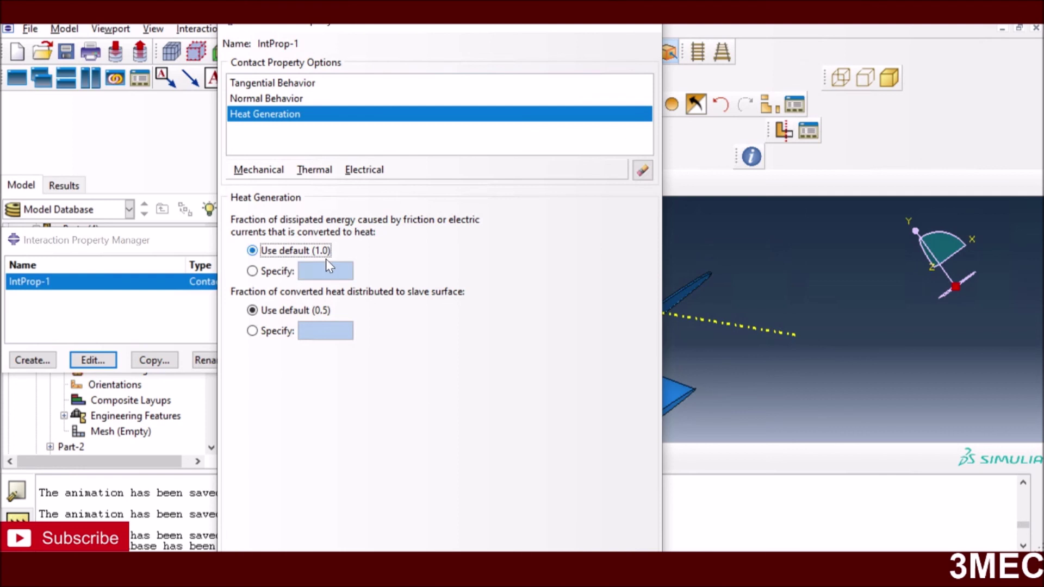
pyautogui.click(642, 171)
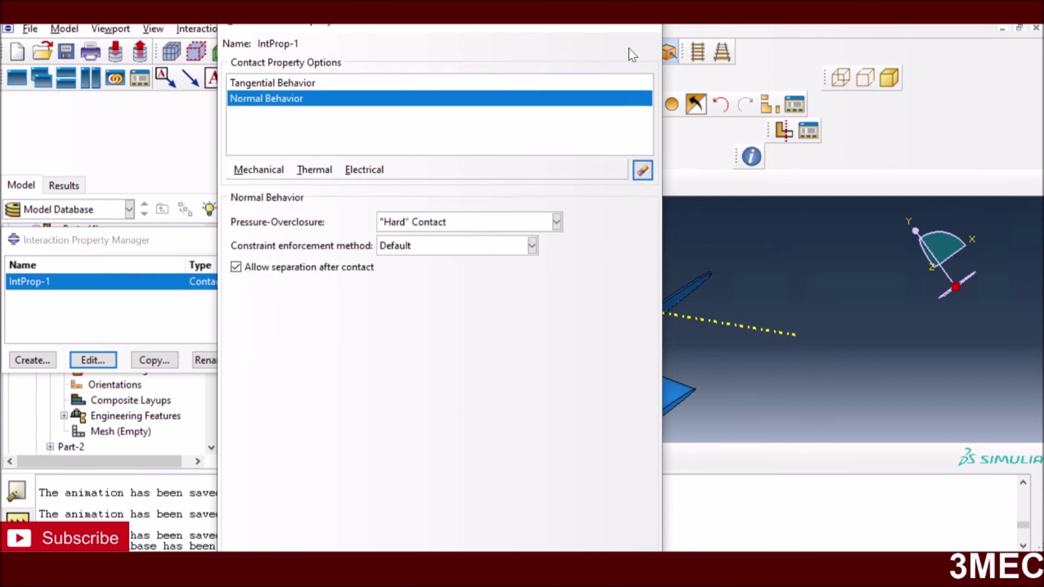
pyautogui.click(660, 27)
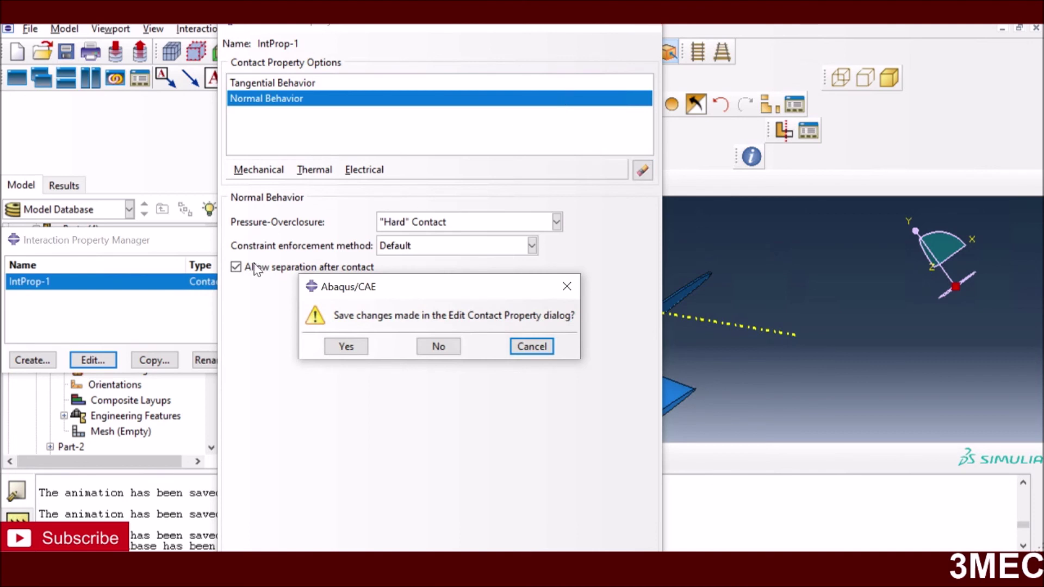
pyautogui.click(447, 348)
# Switch to the Step module and review Step-1's basic settings without changing them
pyautogui.click(313, 182)
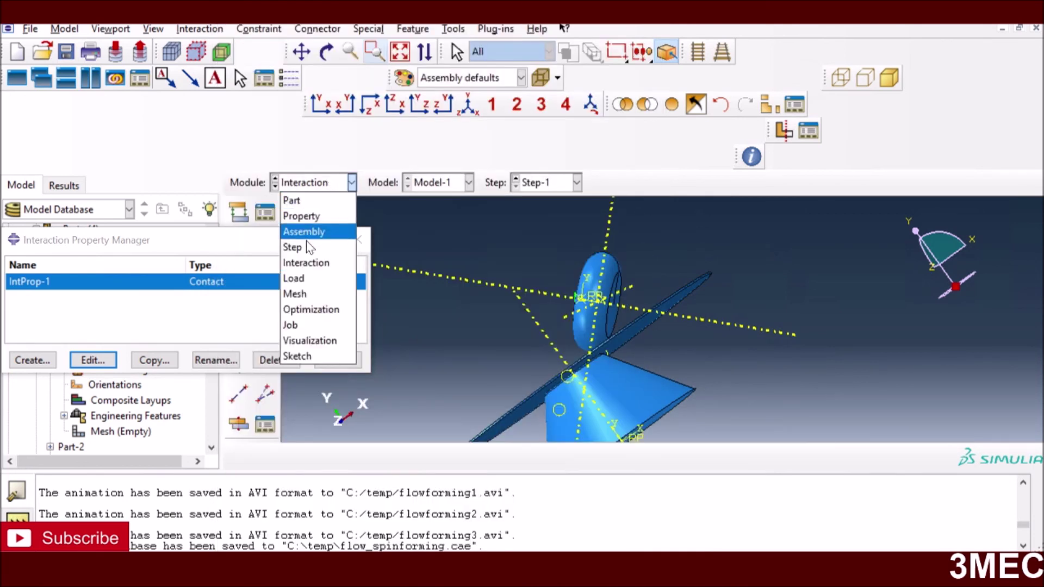
pyautogui.click(306, 259)
pyautogui.click(265, 212)
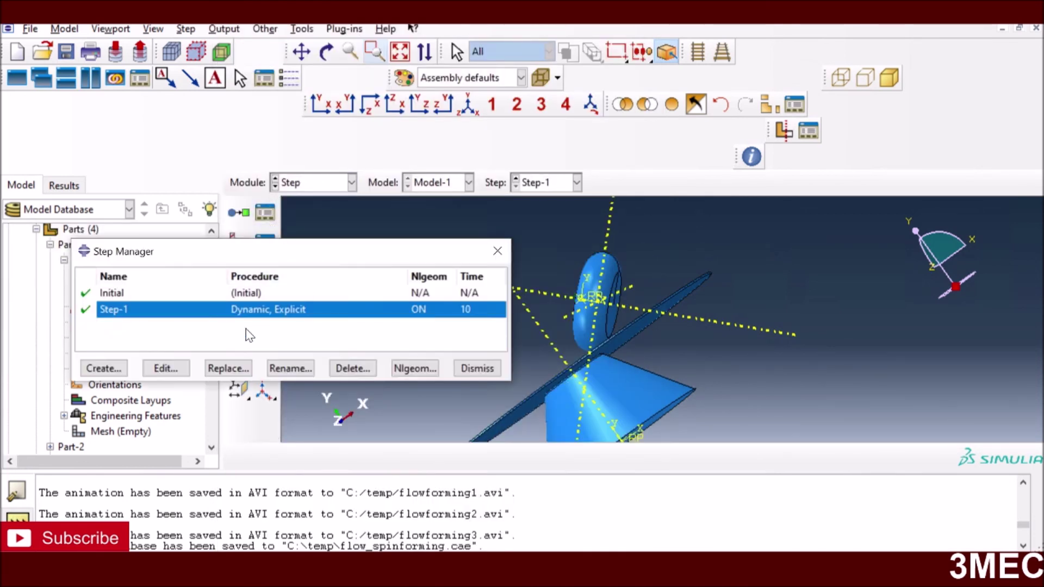
pyautogui.click(155, 368)
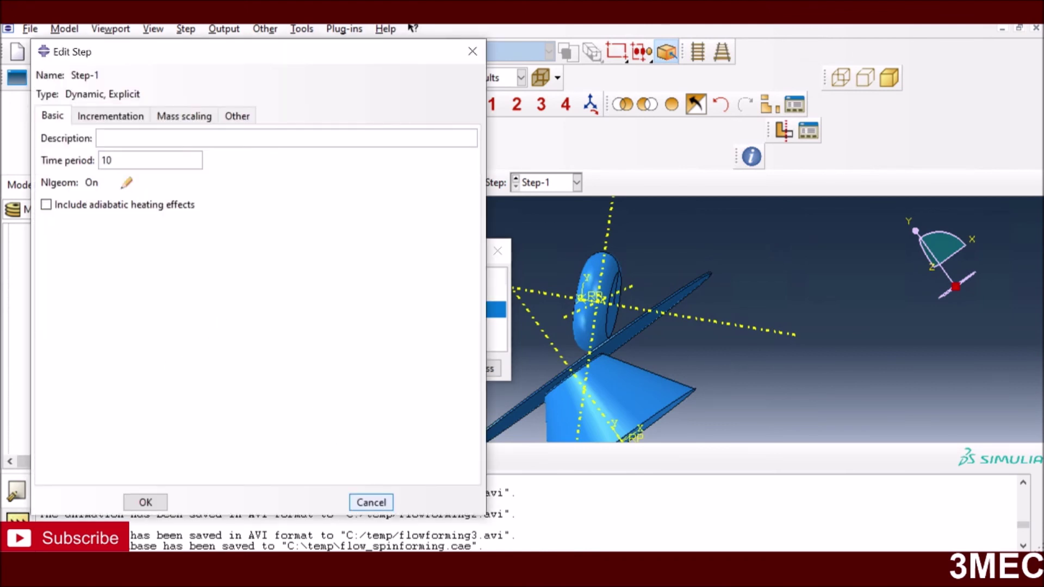
pyautogui.click(375, 506)
# Try the Dynamic, Temp-disp, Explicit procedure for a new step after Step-1, cancel it, and close the step manager
pyautogui.click(103, 370)
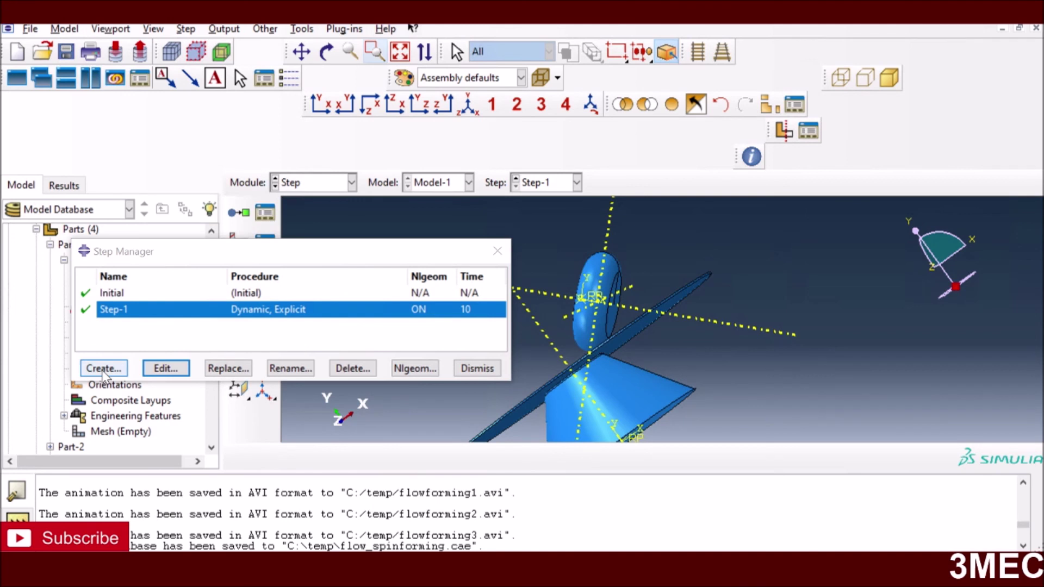
pyautogui.click(505, 300)
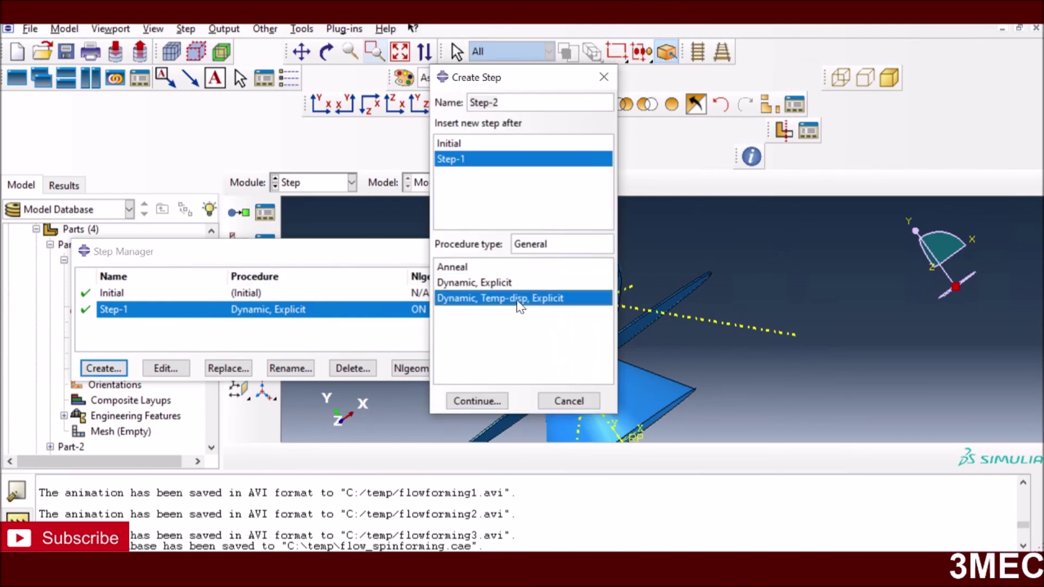
pyautogui.click(567, 402)
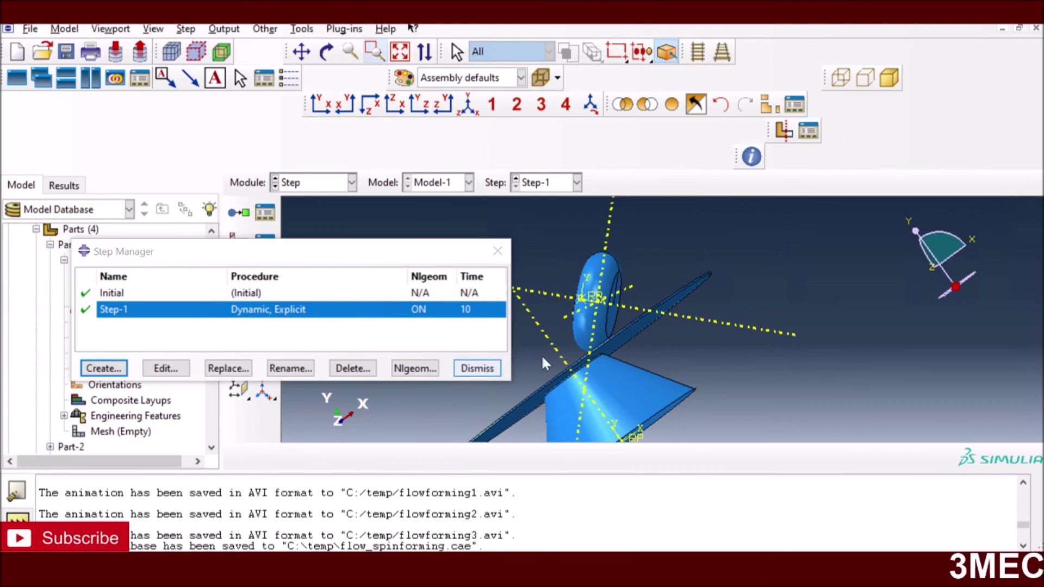
pyautogui.click(474, 368)
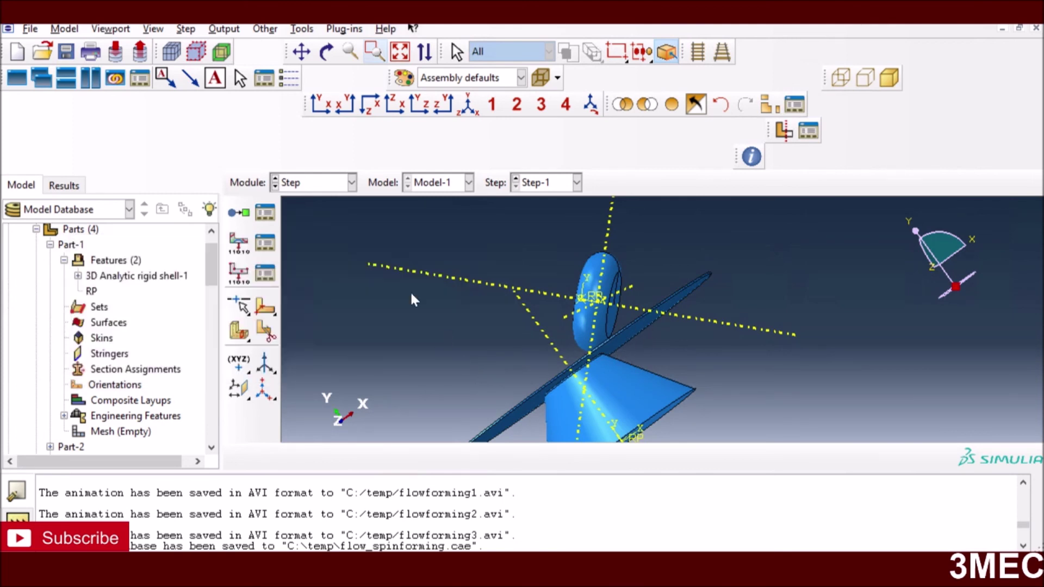
# Switch to the Mesh module and inspect the meshed assembly in isometric view
pyautogui.click(352, 183)
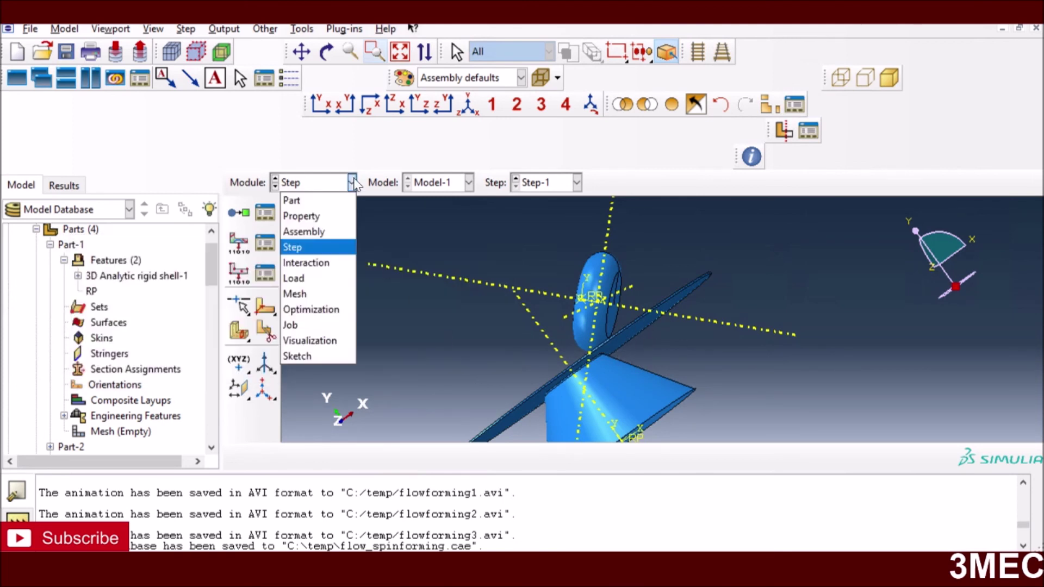
pyautogui.click(307, 280)
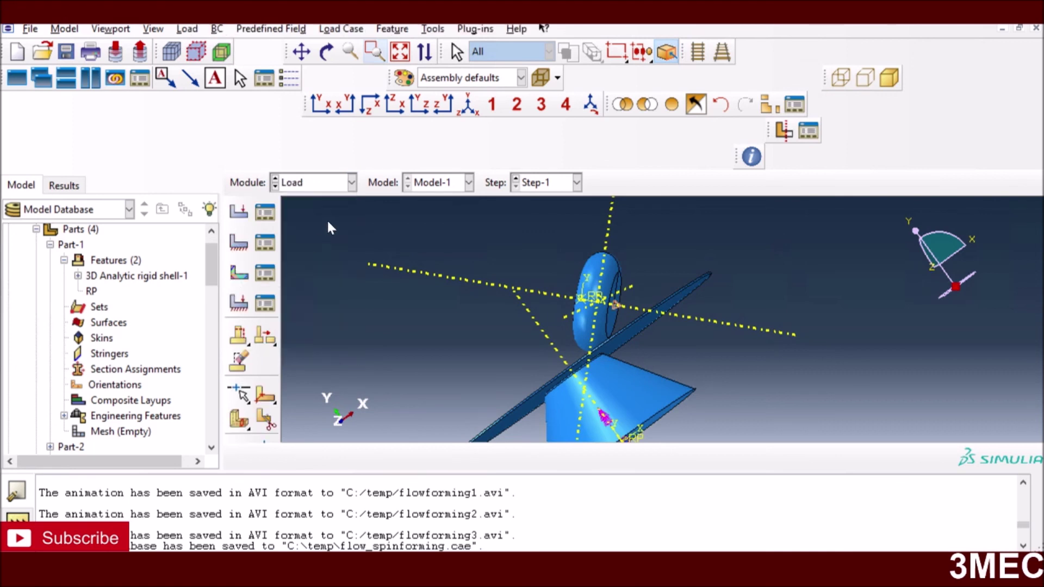
pyautogui.click(468, 104)
pyautogui.click(352, 183)
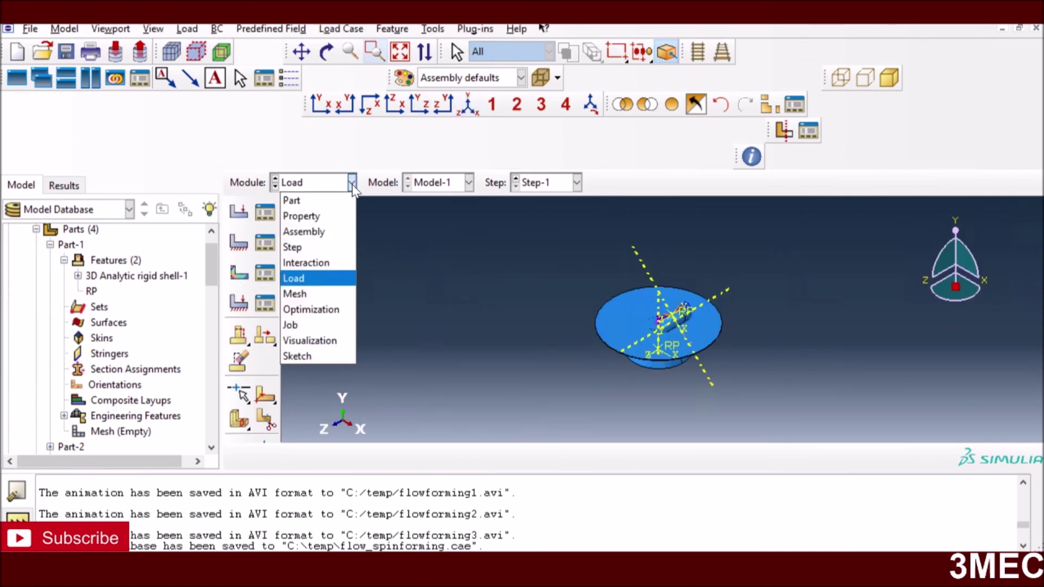
pyautogui.click(307, 295)
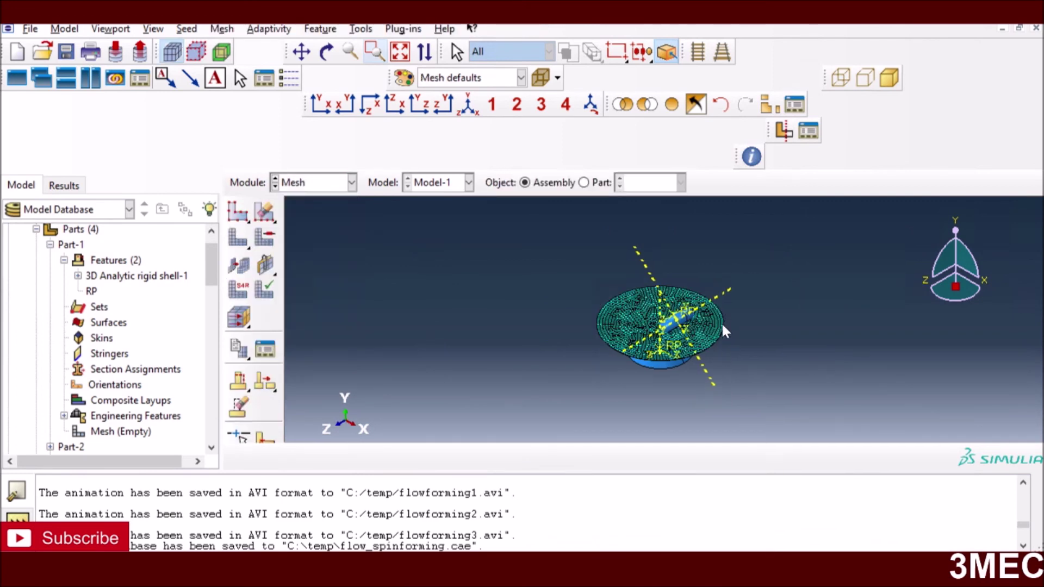
pyautogui.scroll(3, 754, 316)
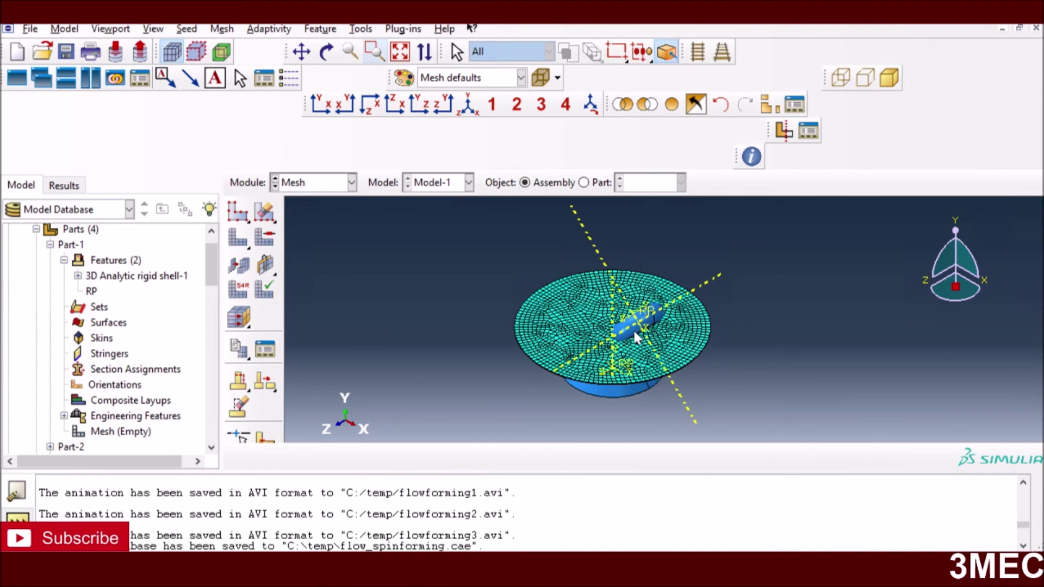
# Change the mesh object from the assembly to the disc, Part-4
pyautogui.click(238, 288)
pyautogui.click(521, 317)
pyautogui.click(600, 183)
pyautogui.click(650, 182)
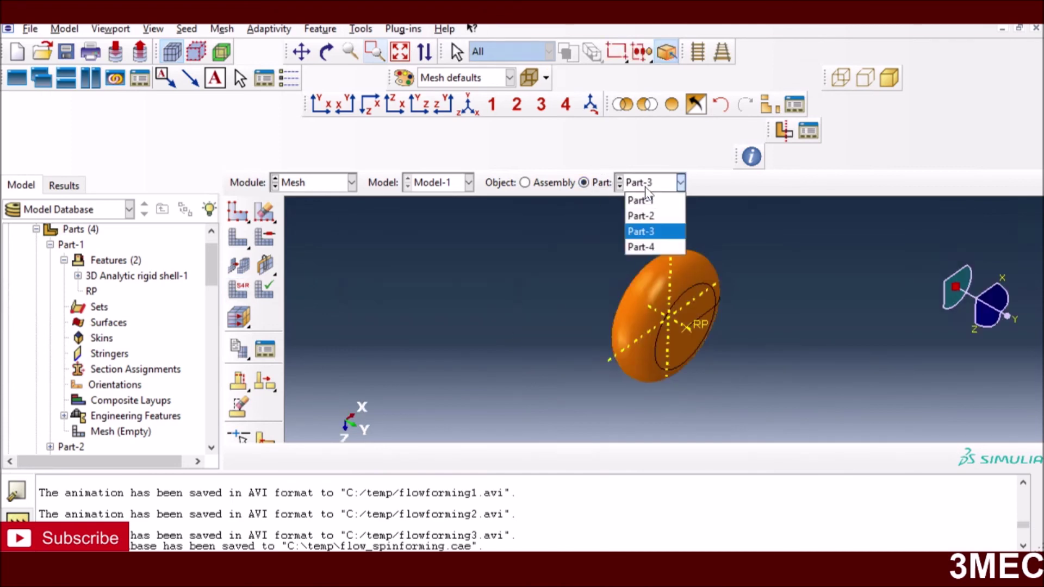
pyautogui.click(647, 218)
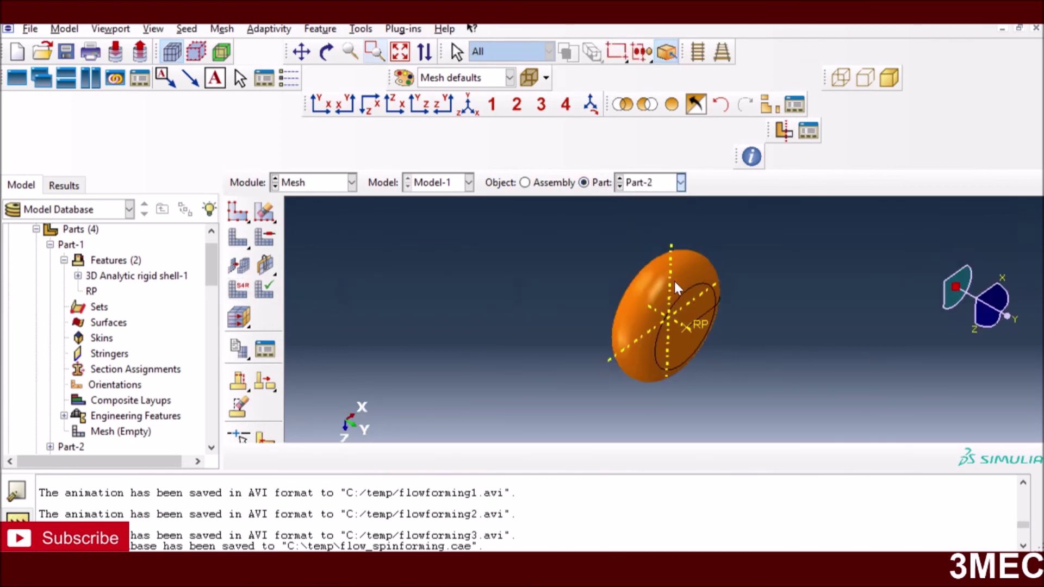
pyautogui.click(657, 185)
pyautogui.click(641, 244)
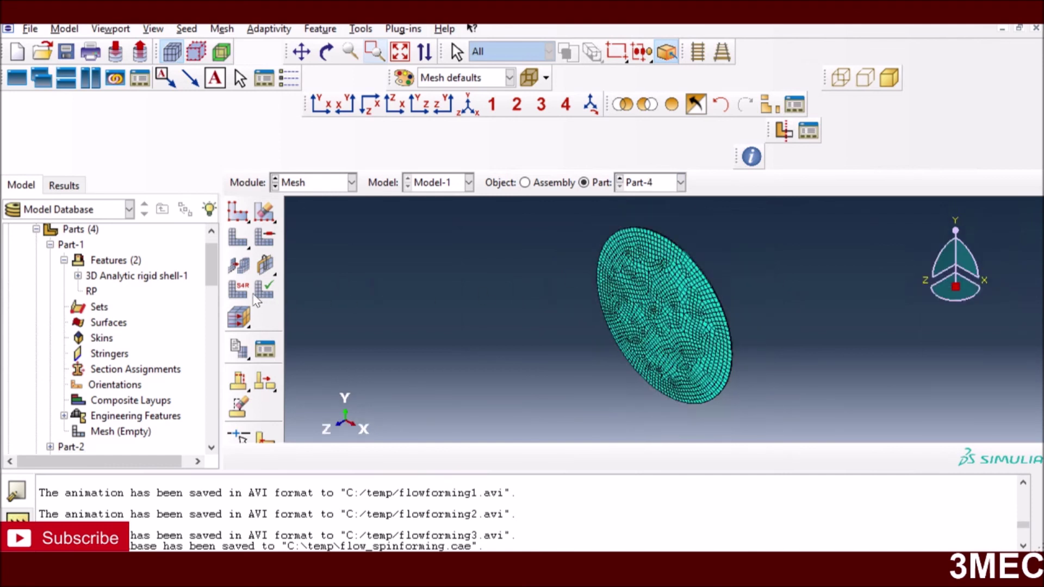
# Assign the whole Part-4 disc the Explicit, linear 3D Stress element C3D8R with reduced integration and enhanced hourglass control
pyautogui.click(235, 290)
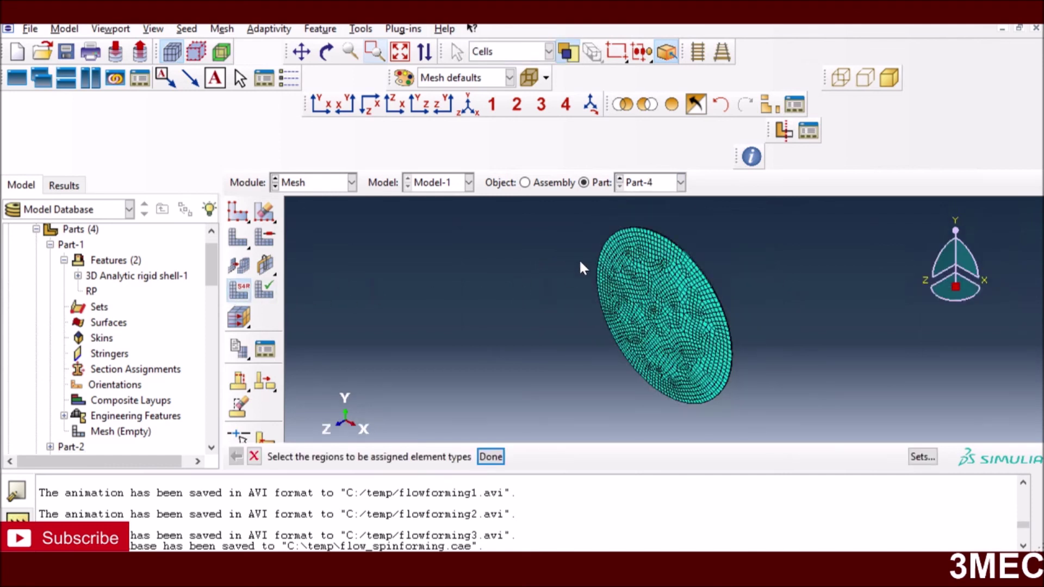
pyautogui.moveTo(568, 231); pyautogui.dragTo(761, 380)
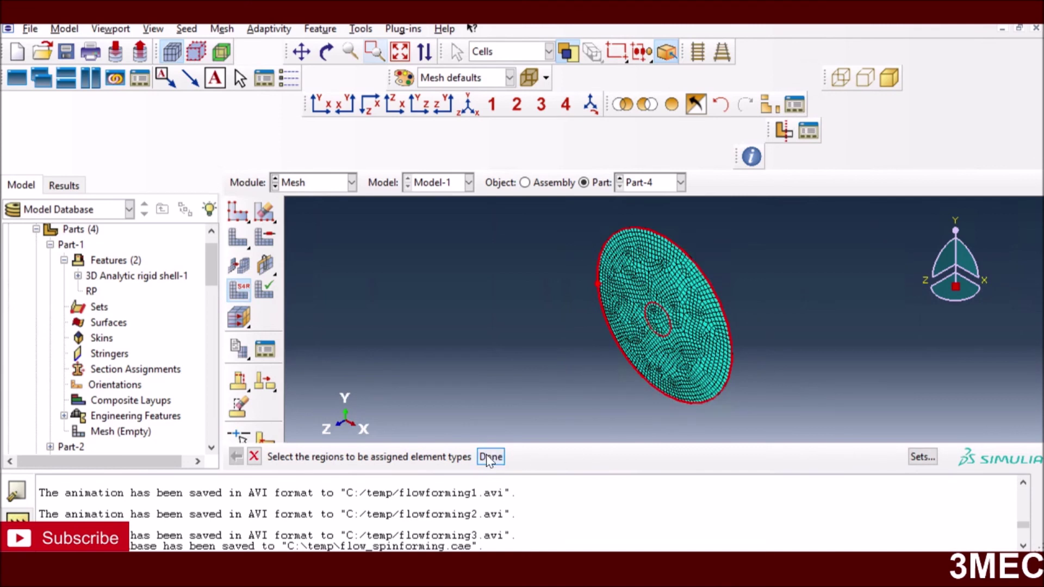
pyautogui.middleClick(750, 334)
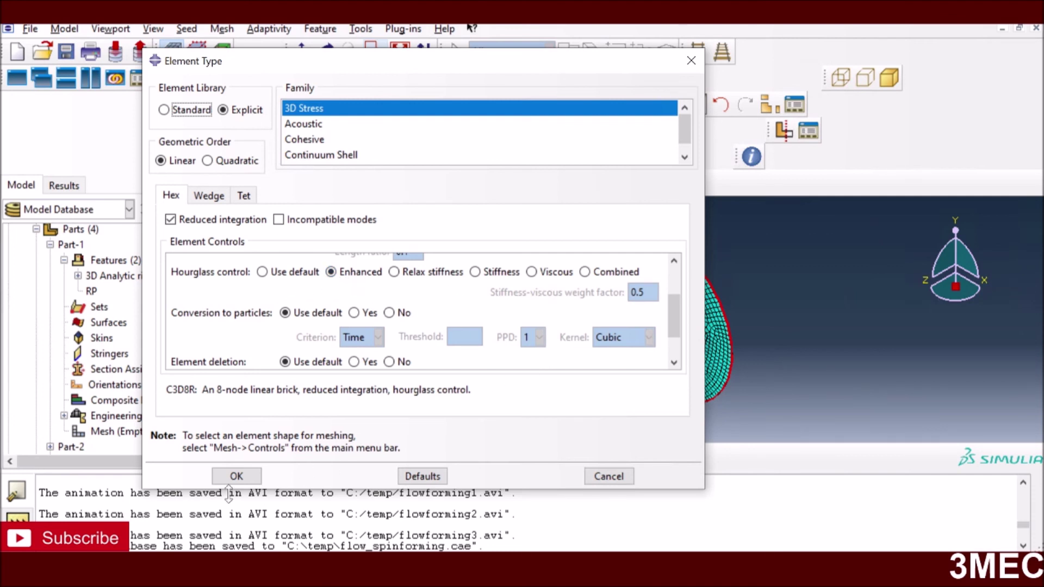
pyautogui.click(236, 476)
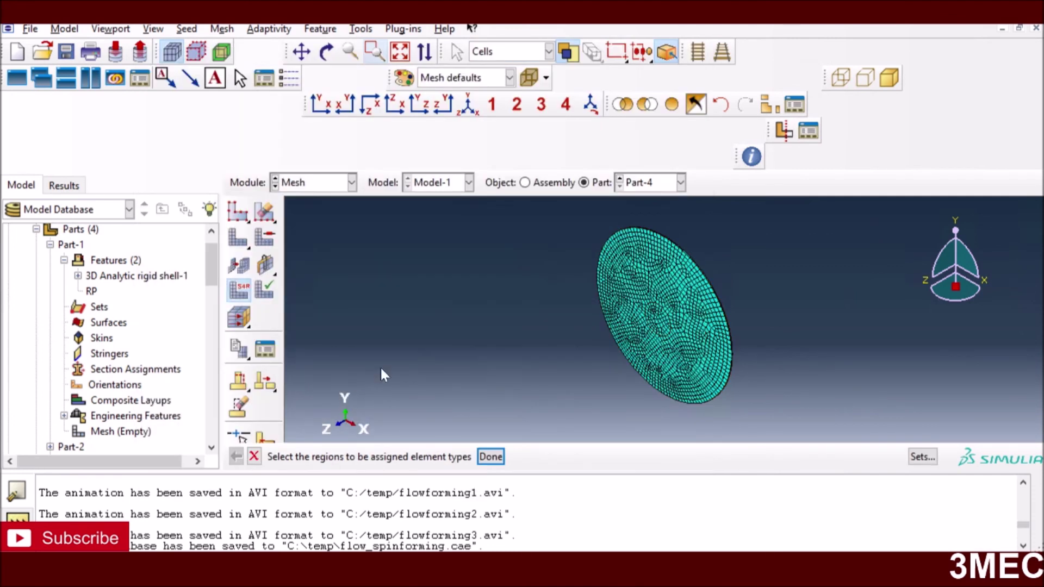
pyautogui.click(254, 456)
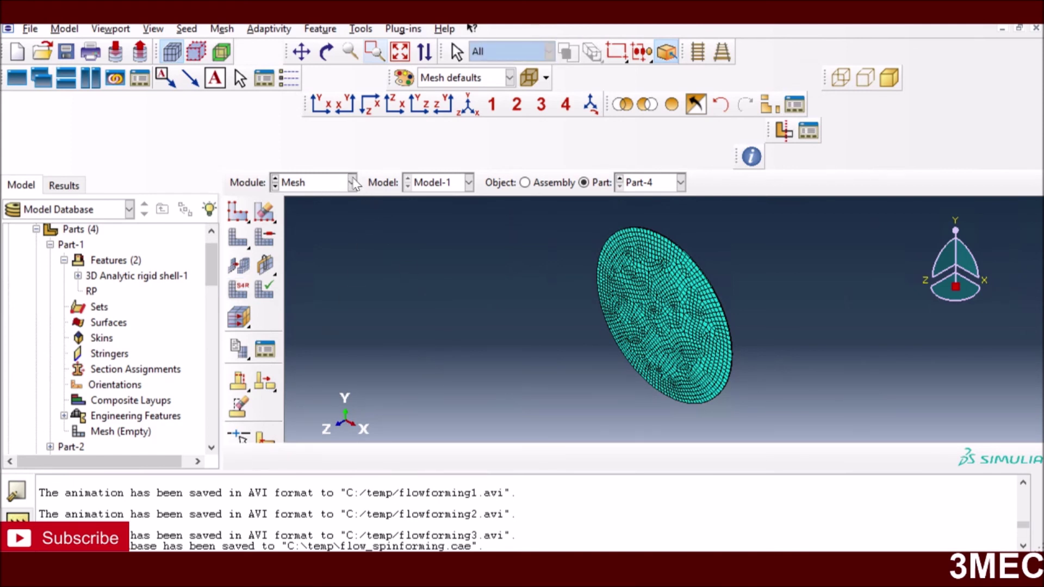
pyautogui.click(269, 31)
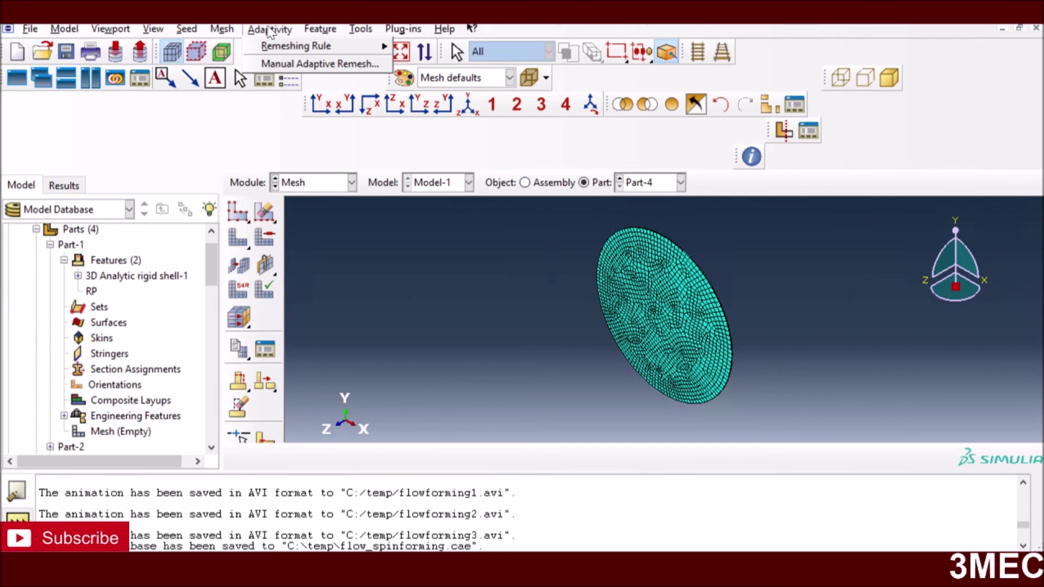
pyautogui.click(321, 29)
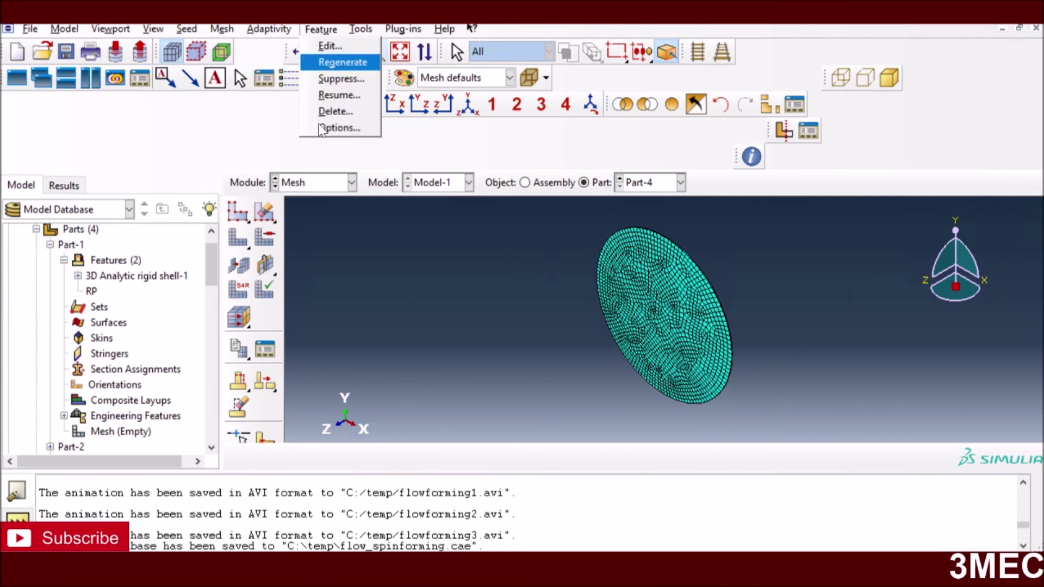
pyautogui.click(353, 183)
# Switch to the Job module and open the results of the flow_forming job
pyautogui.click(352, 182)
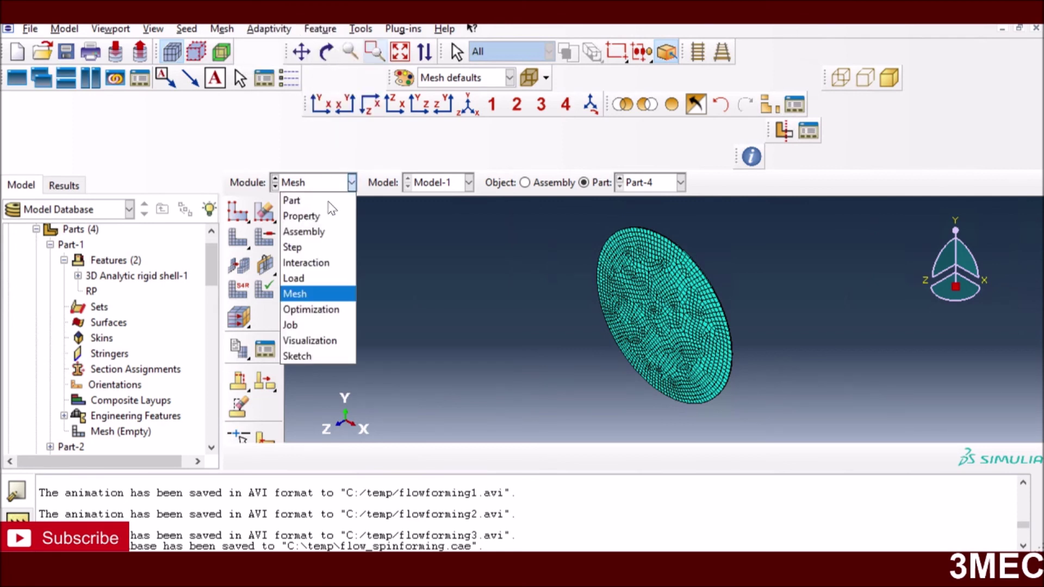
pyautogui.click(291, 325)
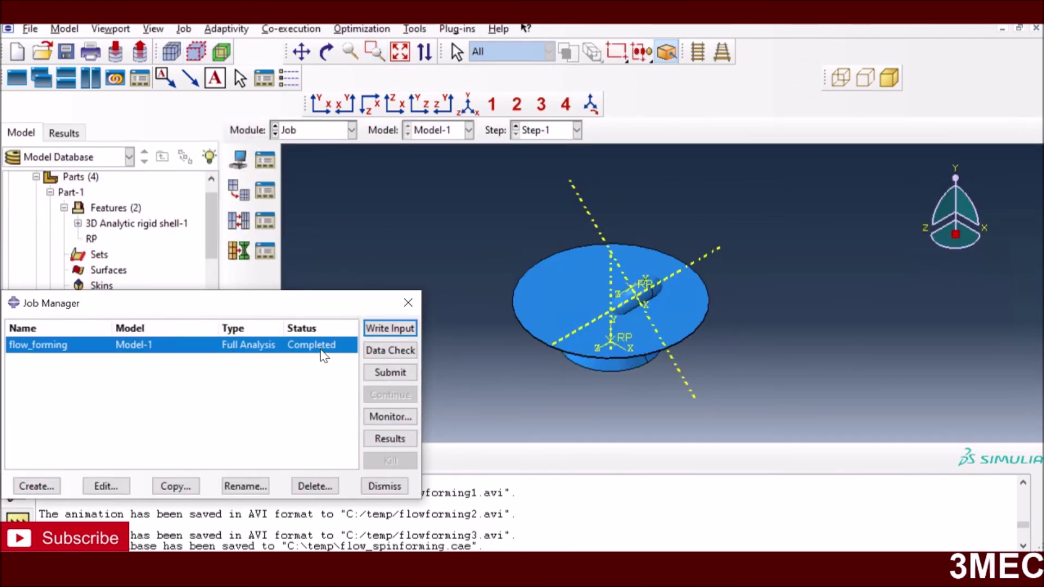
pyautogui.click(391, 440)
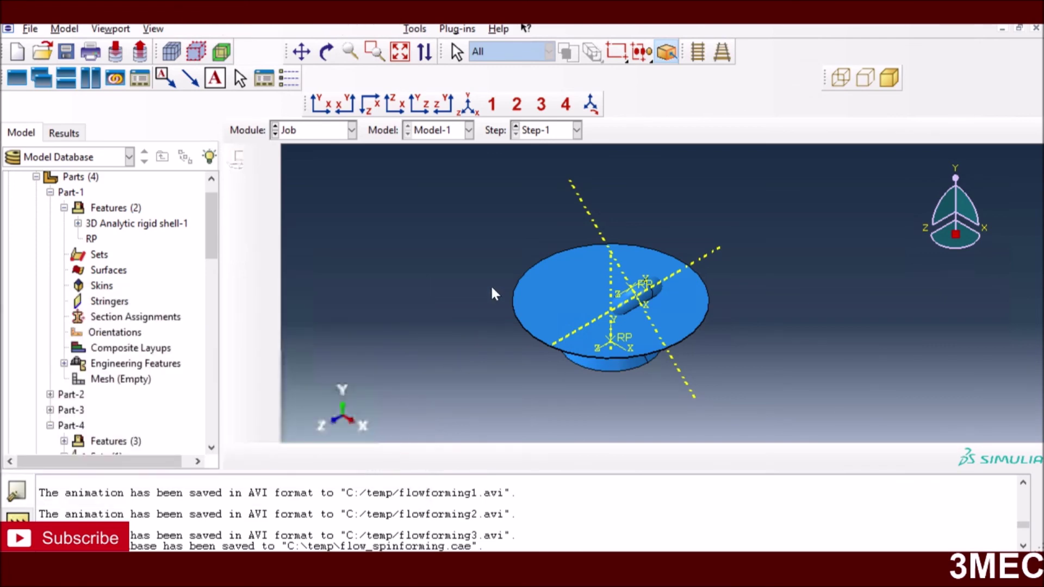
# Play the PEEQ contour animation of the flow_forming results in isometric view, and save the model database
pyautogui.click(468, 103)
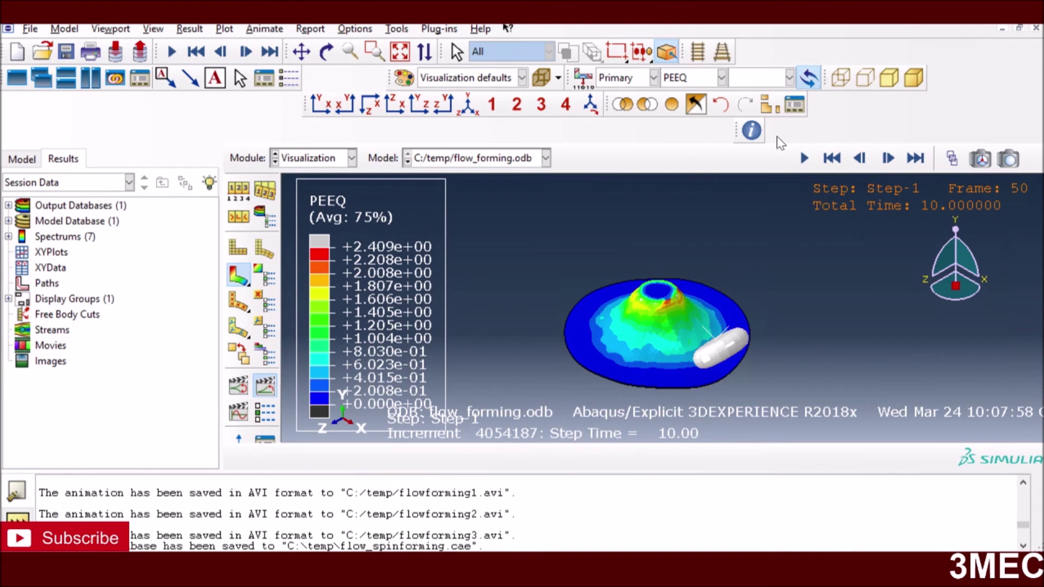
pyautogui.click(804, 158)
pyautogui.click(67, 53)
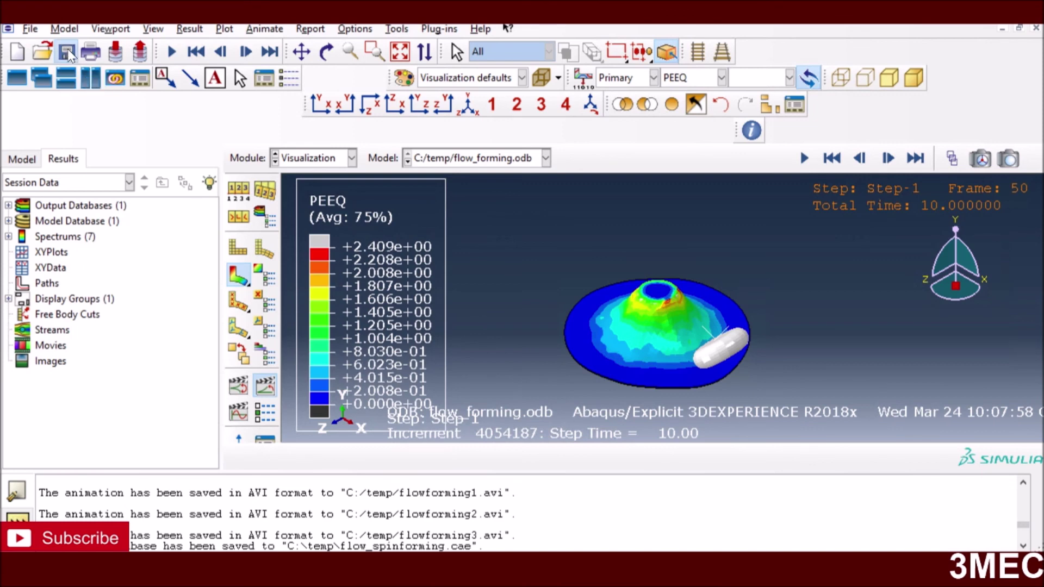